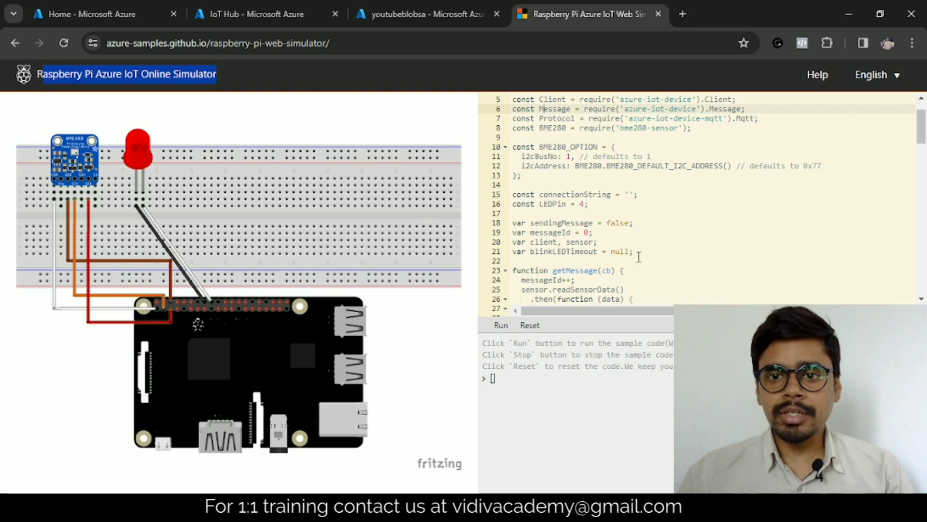
pyautogui.scroll(-4, 651, 258)
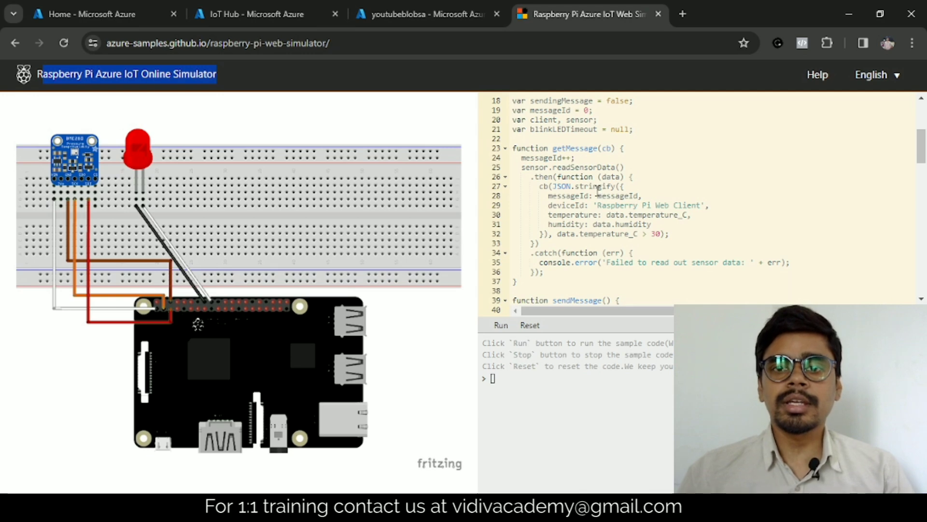
pyautogui.scroll(1, 599, 192)
pyautogui.scroll(3, 598, 191)
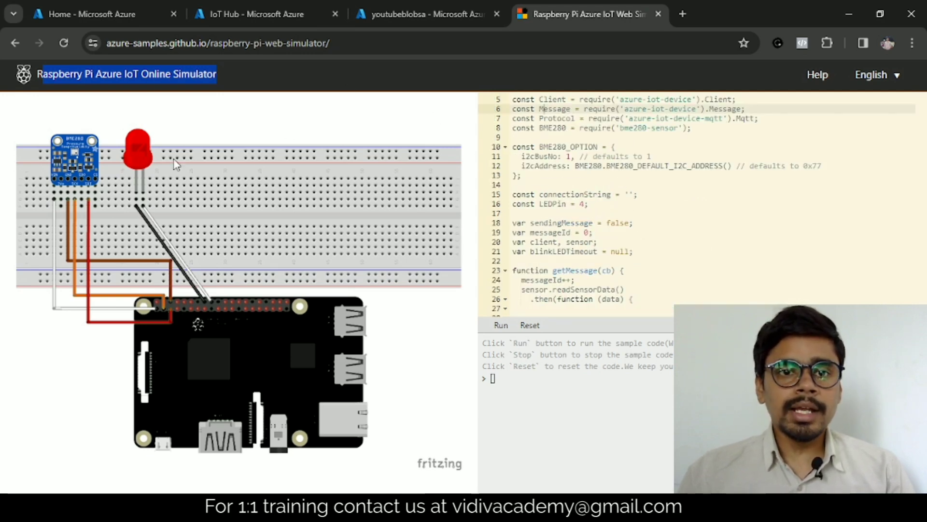
pyautogui.click(247, 107)
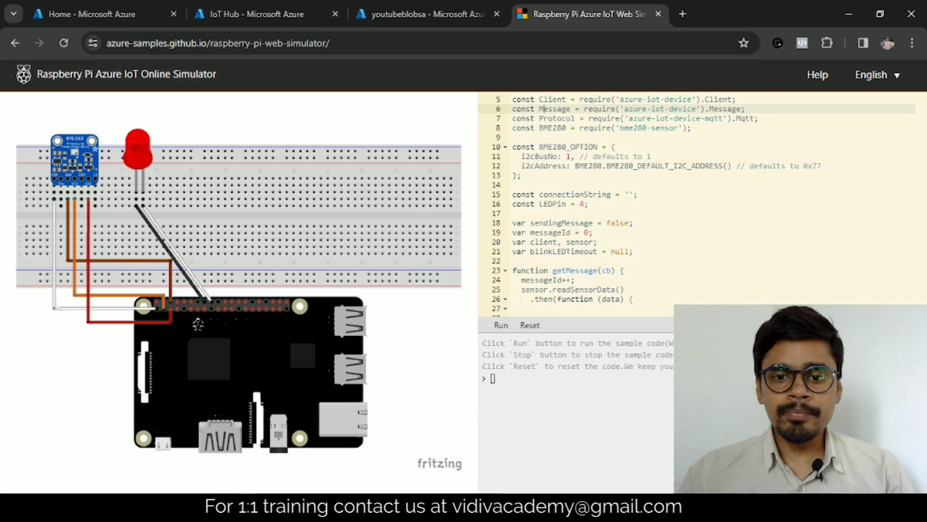
pyautogui.hotkey('alt', 'Tab')
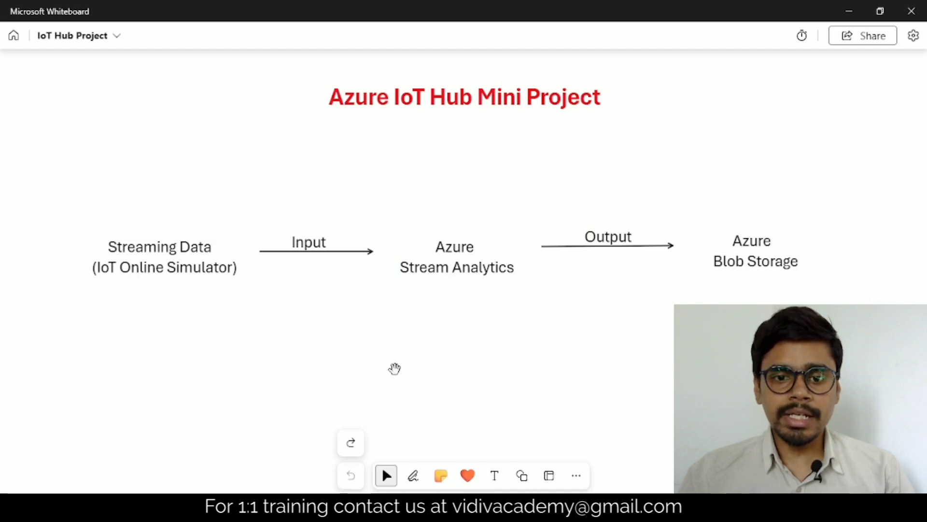
pyautogui.hotkey('alt', 'Tab')
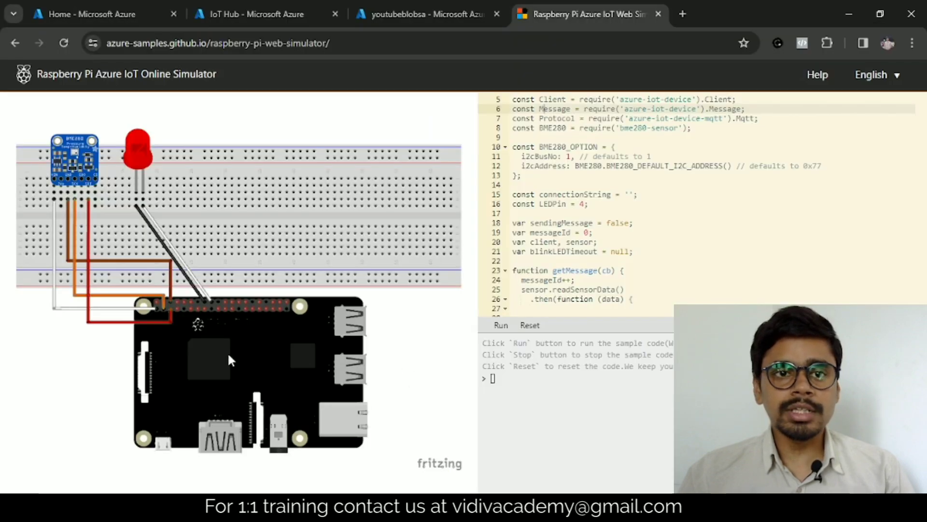
# - Search the Azure portal for "stream analytics" and open the Stream Analytics jobs service
pyautogui.click(99, 2)
pyautogui.click(312, 76)
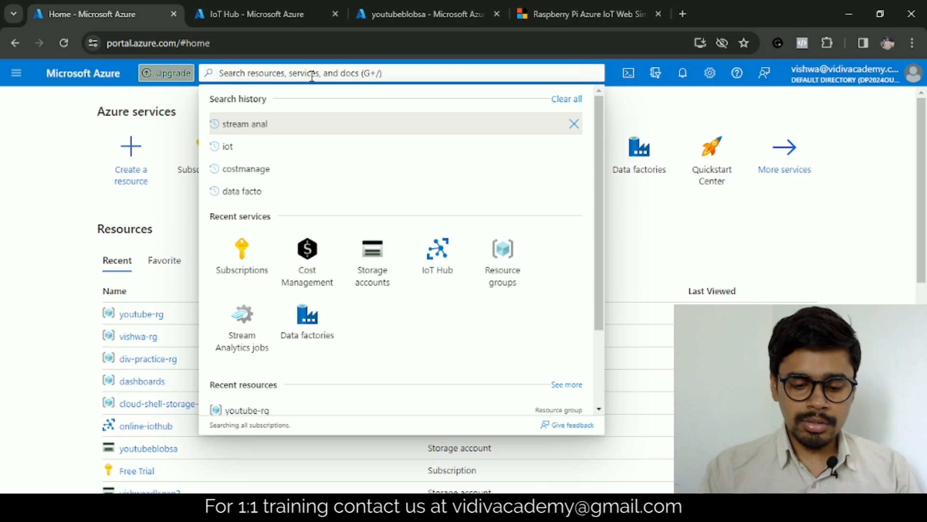
pyautogui.write('stream analyt')
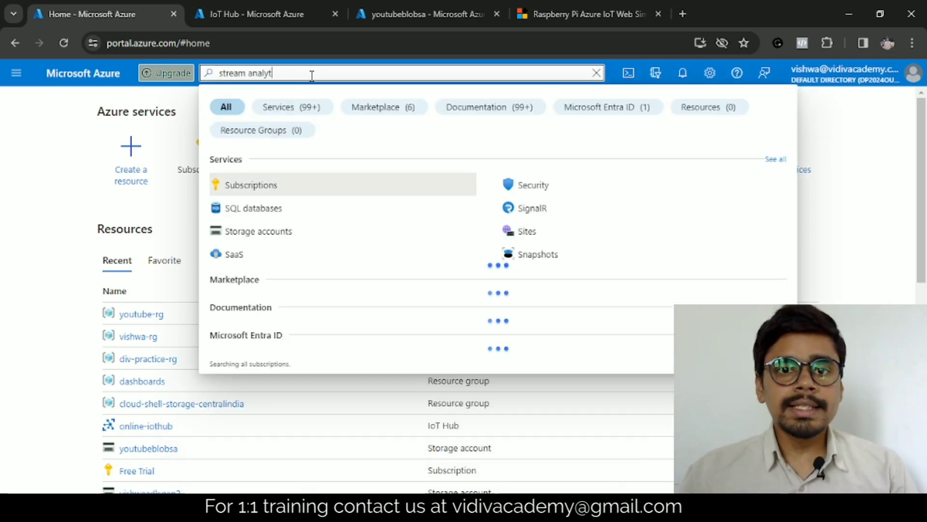
pyautogui.write('ics')
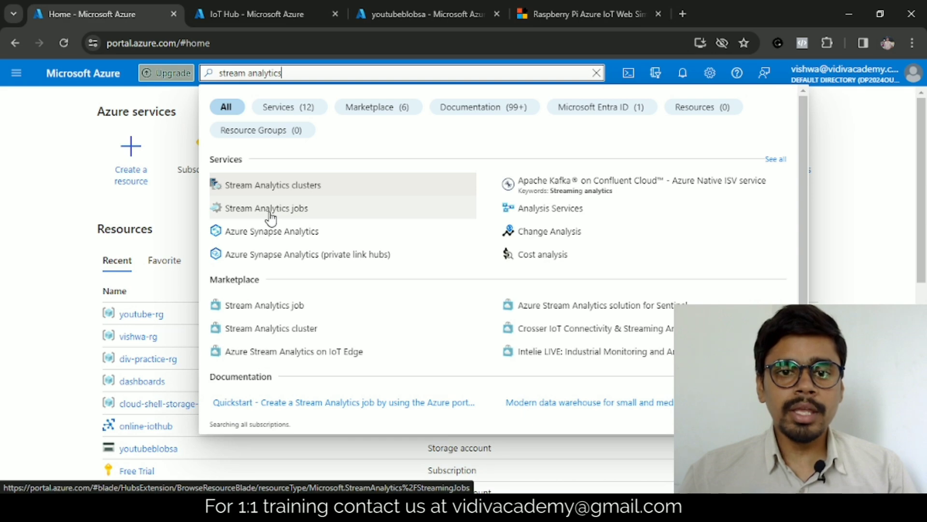
pyautogui.click(270, 212)
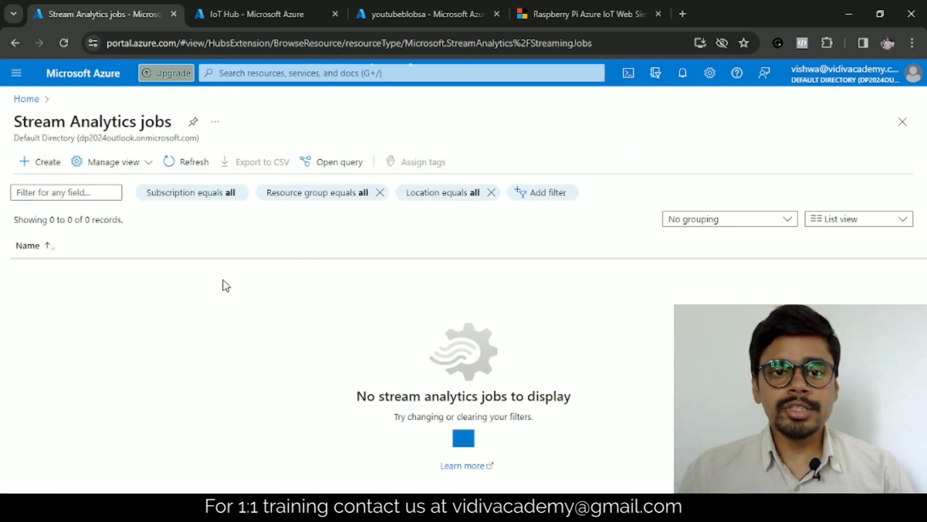
# - Start a new Stream Analytics job in resource group youtube-rg and name it online-iothub-saj
pyautogui.click(44, 165)
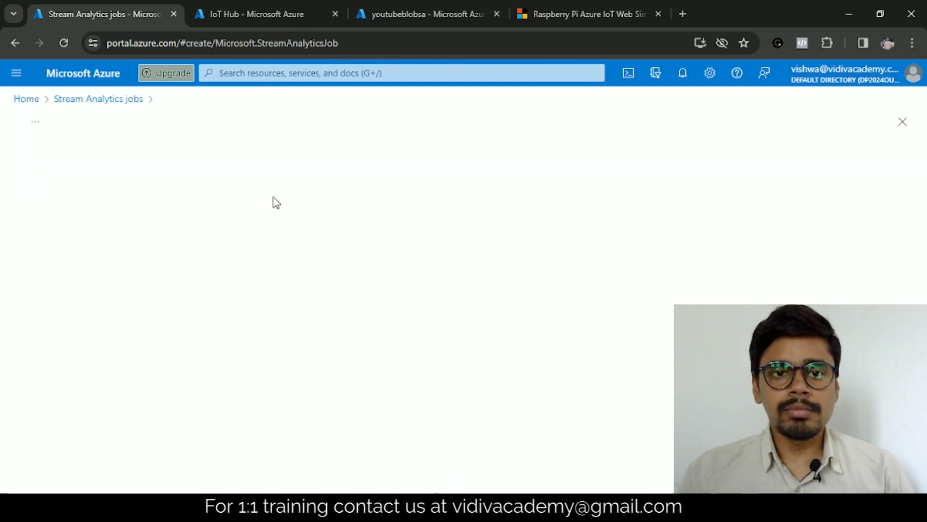
pyautogui.scroll(-2, 196, 249)
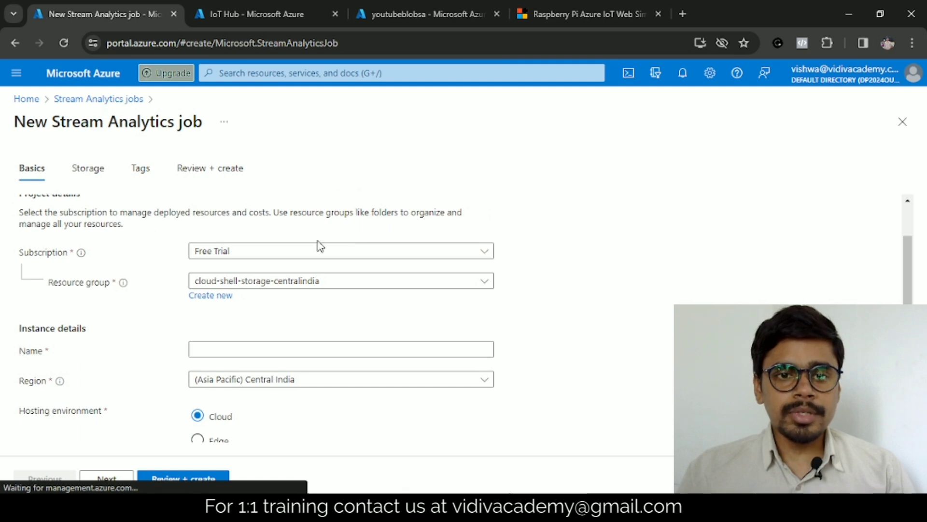
pyautogui.scroll(-2, 338, 241)
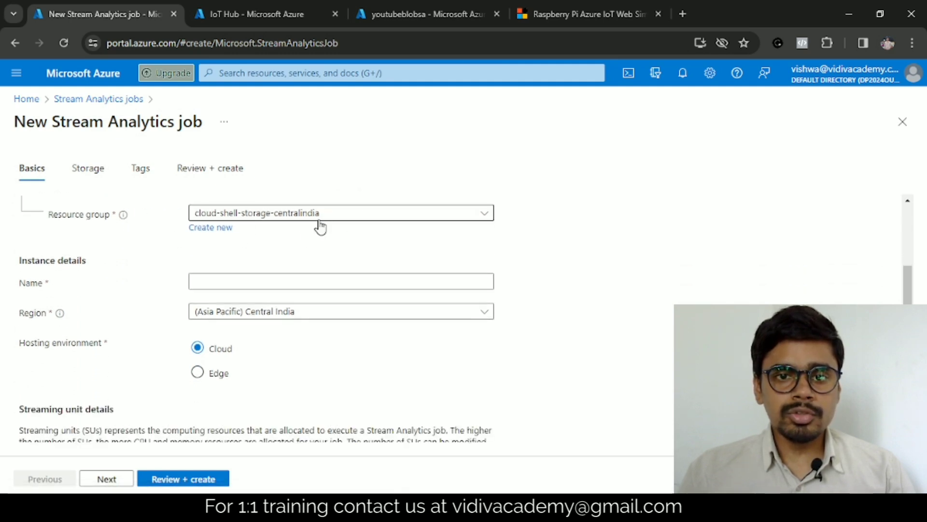
pyautogui.click(321, 216)
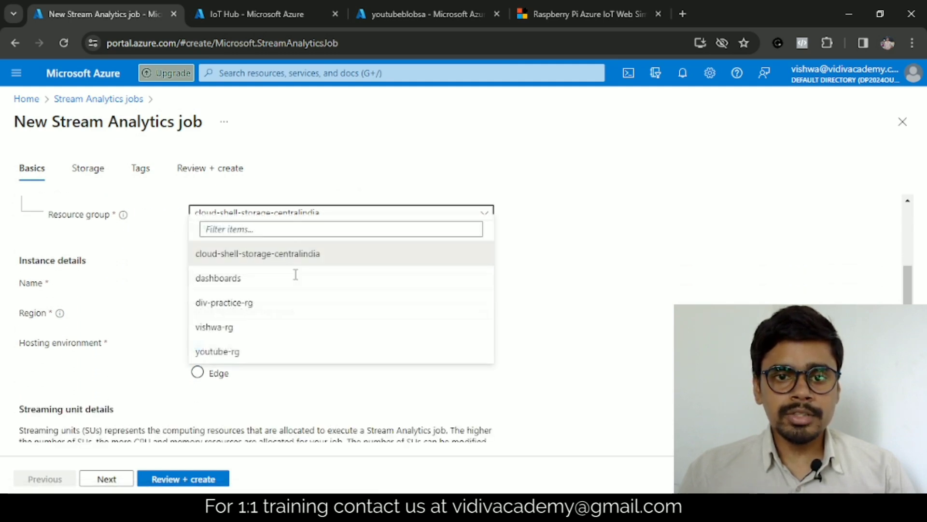
pyautogui.click(226, 359)
pyautogui.click(240, 284)
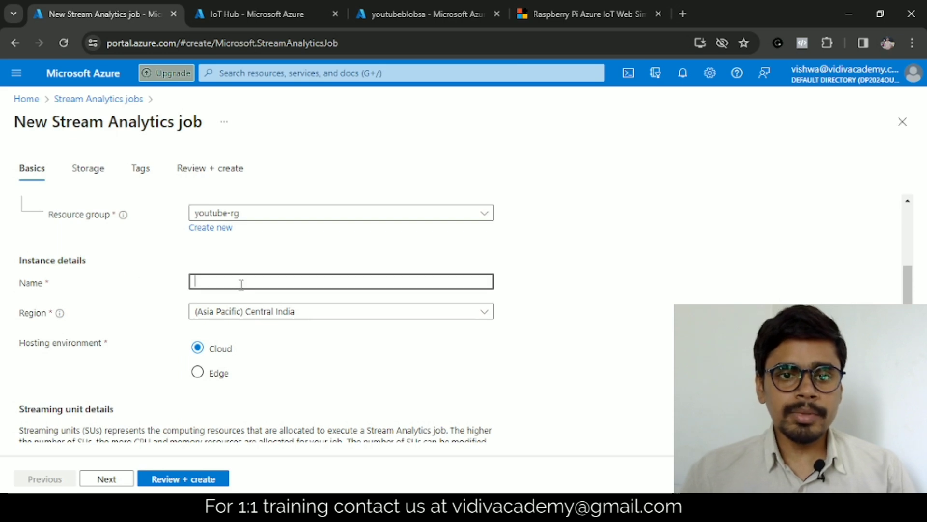
pyautogui.write('online')
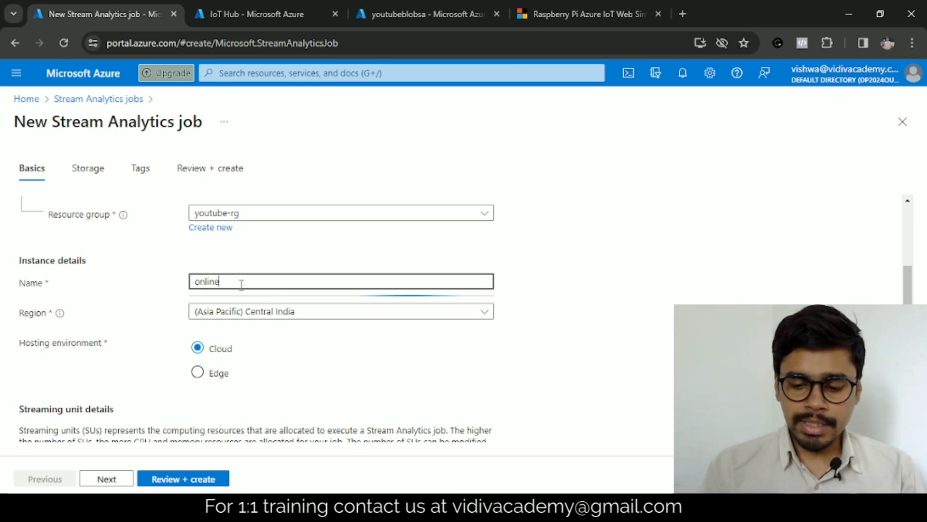
pyautogui.write('-iothub-saj')
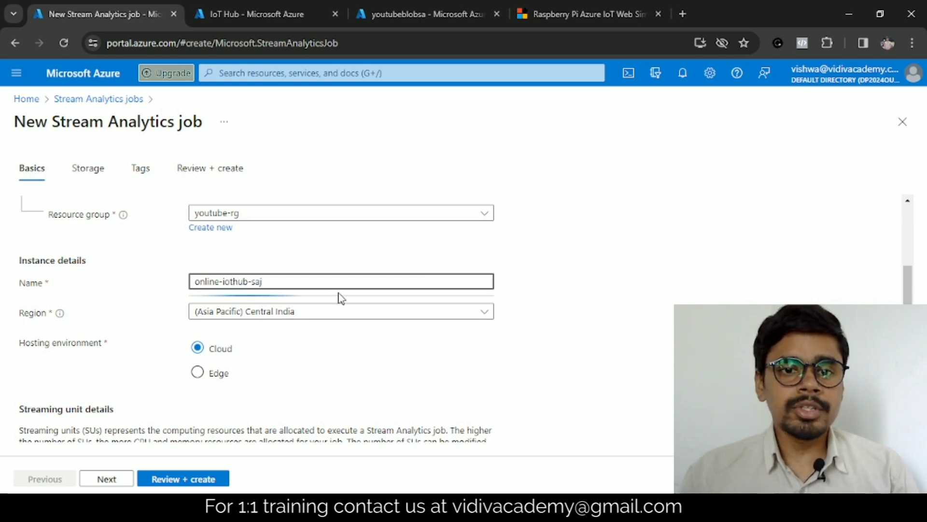
pyautogui.moveTo(262, 281); pyautogui.dragTo(177, 289)
pyautogui.moveTo(56, 125); pyautogui.dragTo(209, 130)
pyautogui.moveTo(260, 282); pyautogui.dragTo(515, 275)
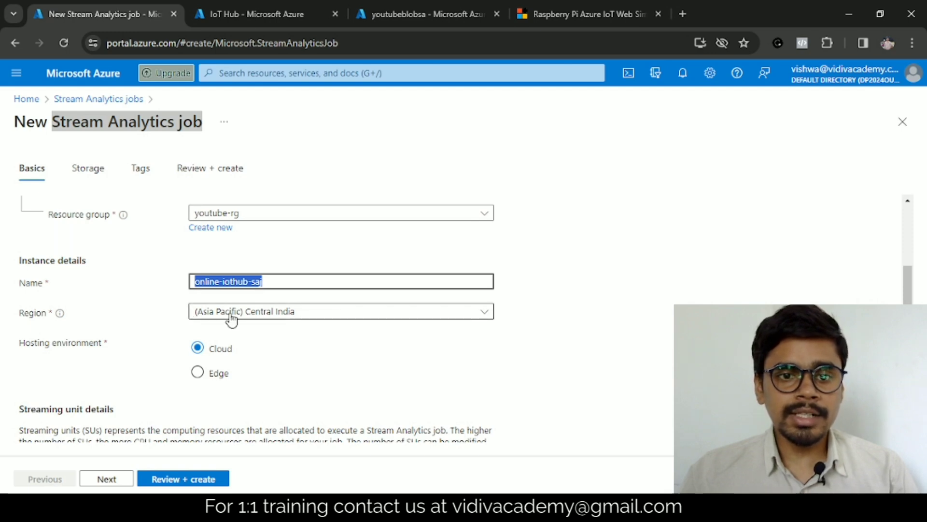
pyautogui.scroll(-1, 73, 321)
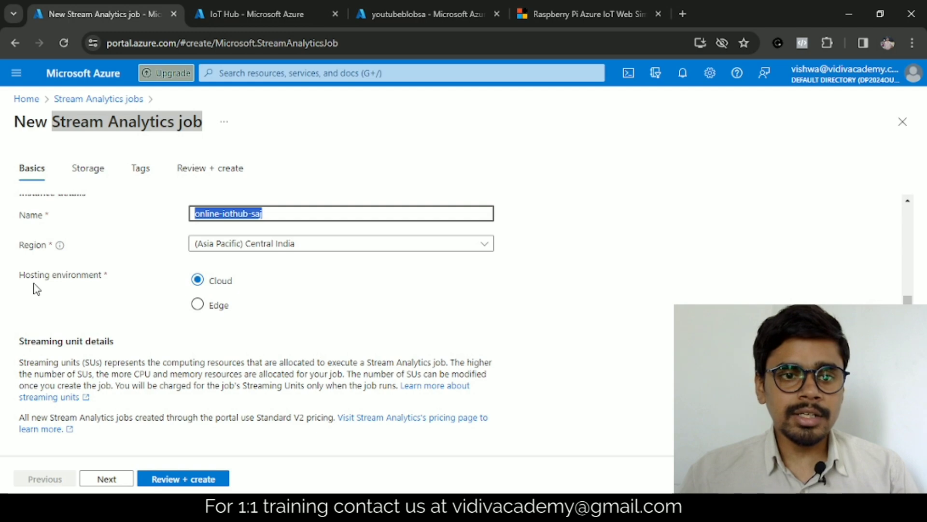
pyautogui.scroll(-1, 223, 312)
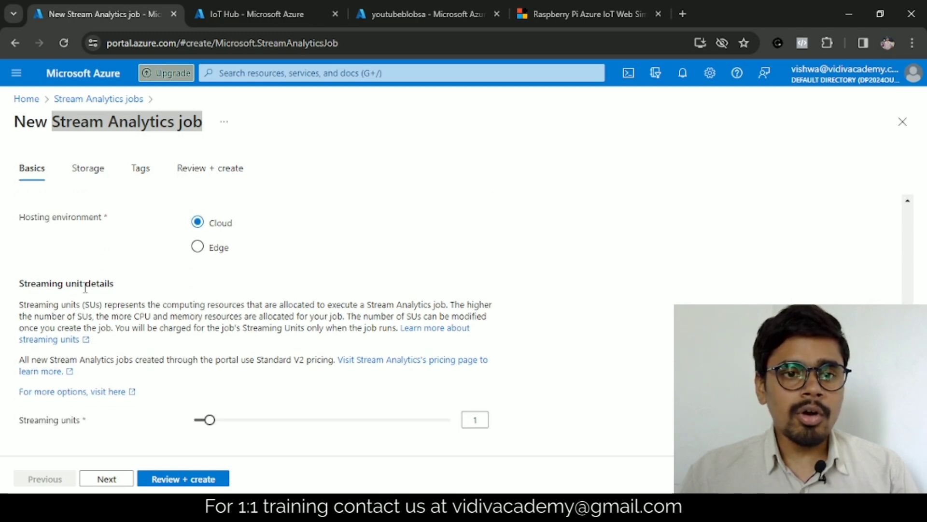
pyautogui.moveTo(58, 293); pyautogui.dragTo(175, 309)
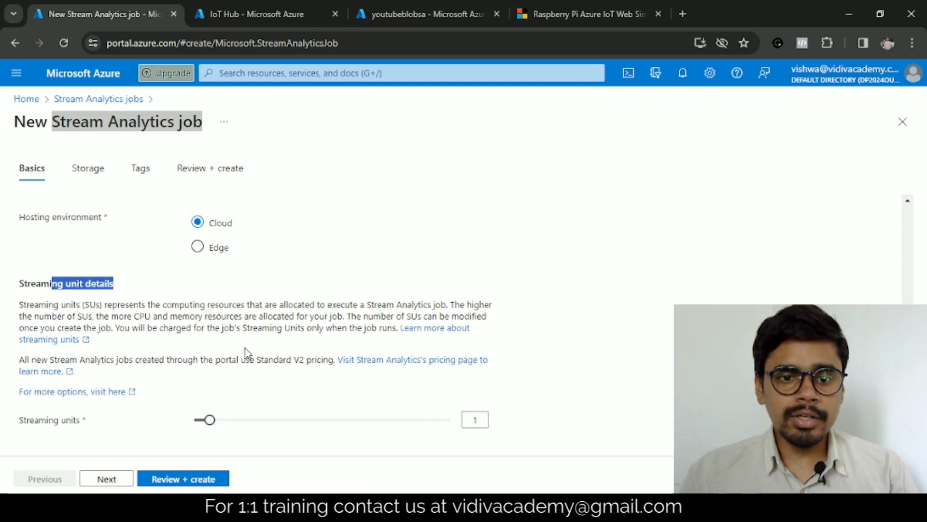
# - Add the storage account youtubeblobsa to the Stream Analytics job
pyautogui.click(105, 480)
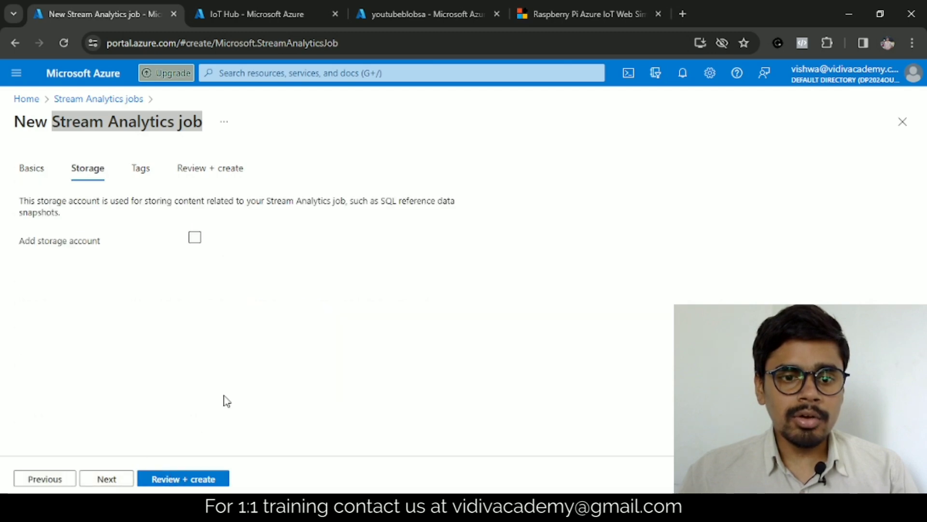
pyautogui.click(195, 237)
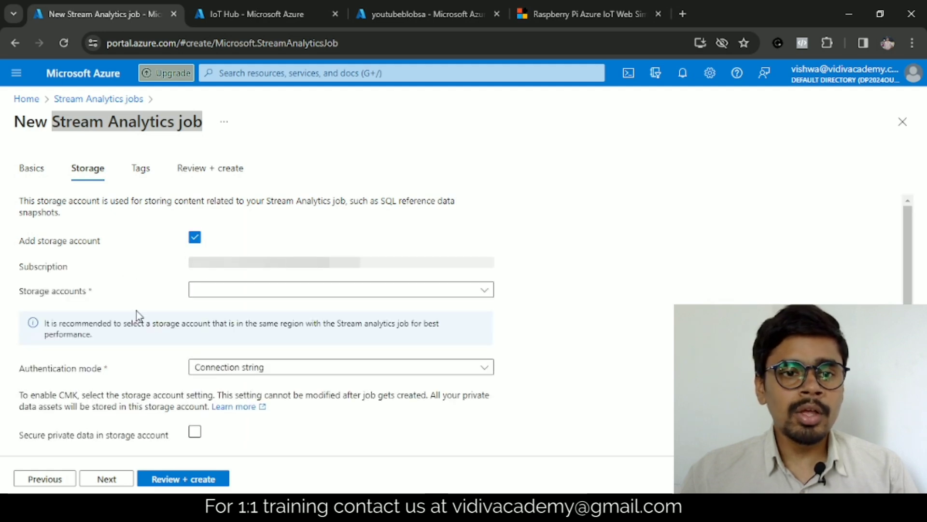
pyautogui.click(482, 296)
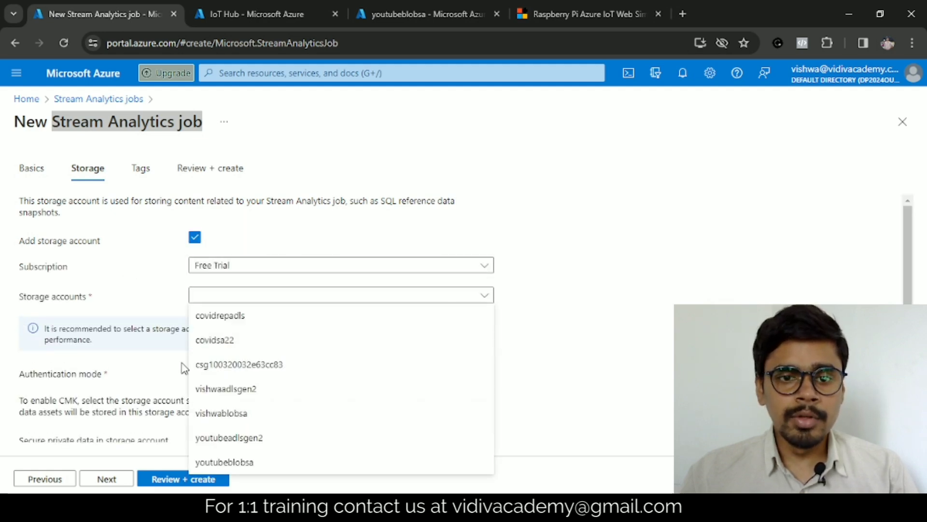
pyautogui.click(224, 461)
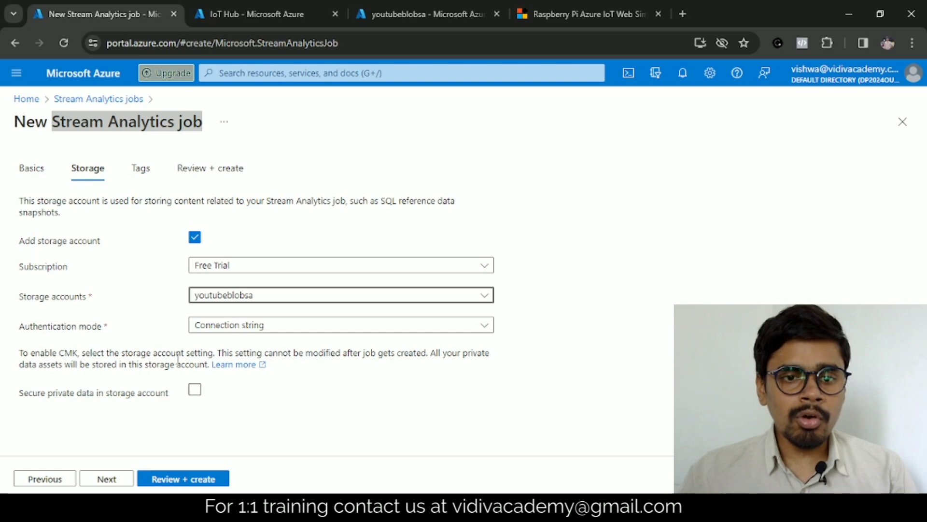
# - Tag the job with the name "owner" and enter the owner's name as its value
pyautogui.click(116, 480)
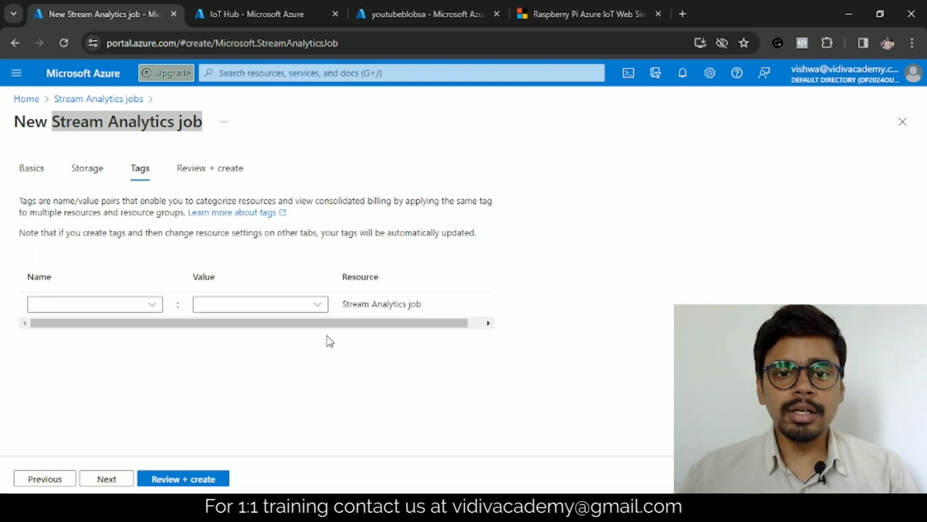
pyautogui.click(117, 305)
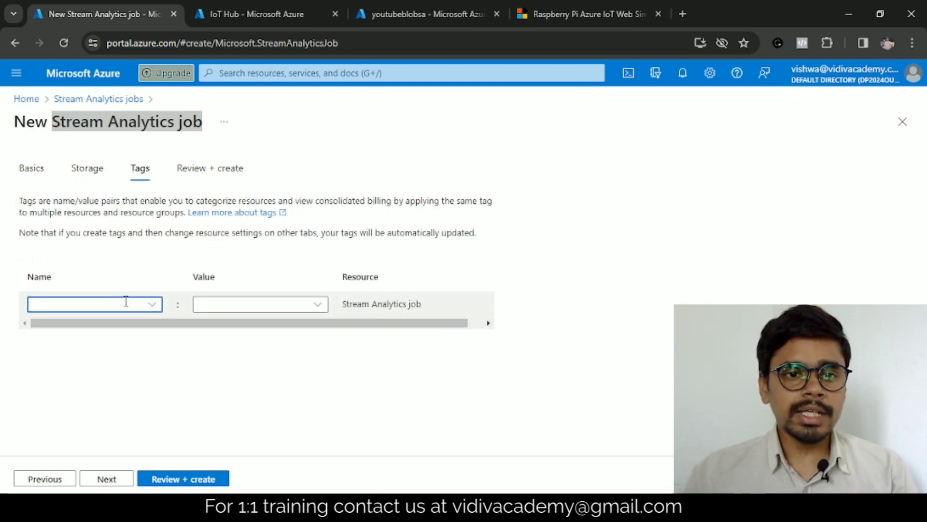
pyautogui.write('on')
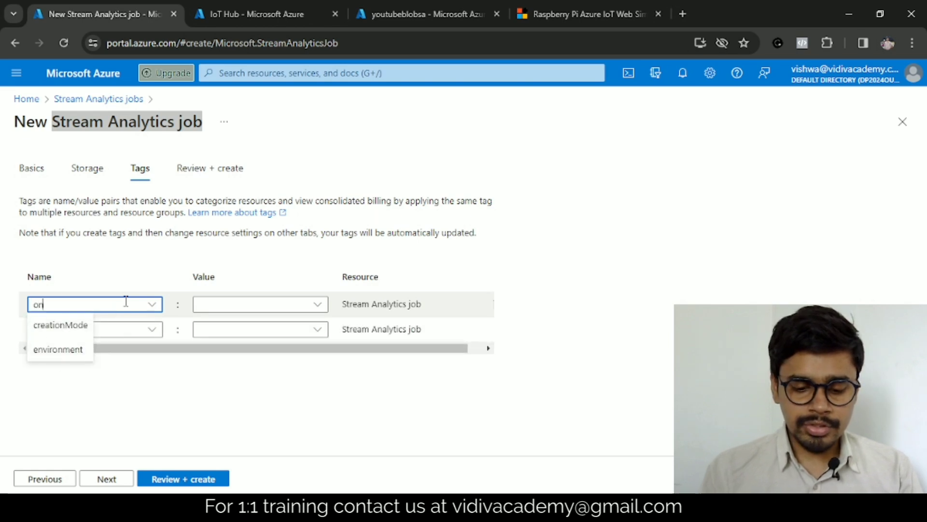
pyautogui.press('BackSpace')
pyautogui.write('wn')
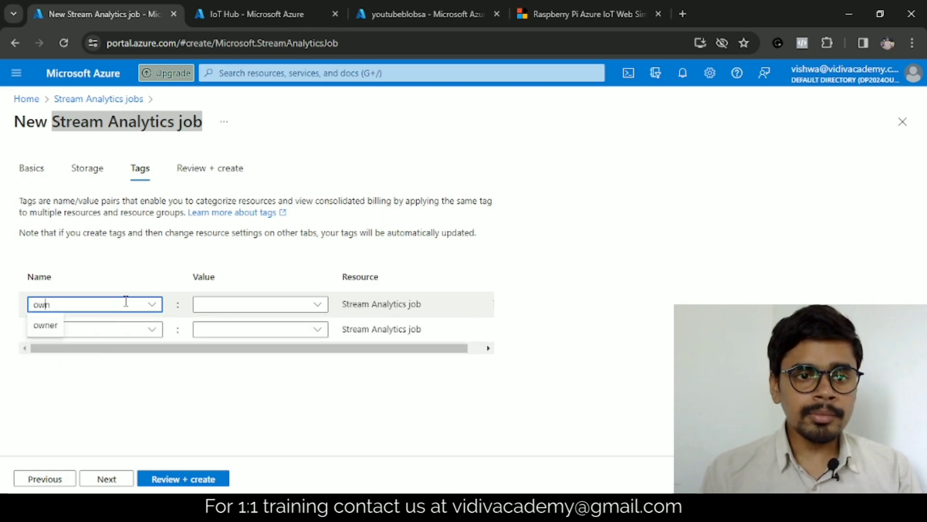
pyautogui.click(45, 324)
pyautogui.click(254, 307)
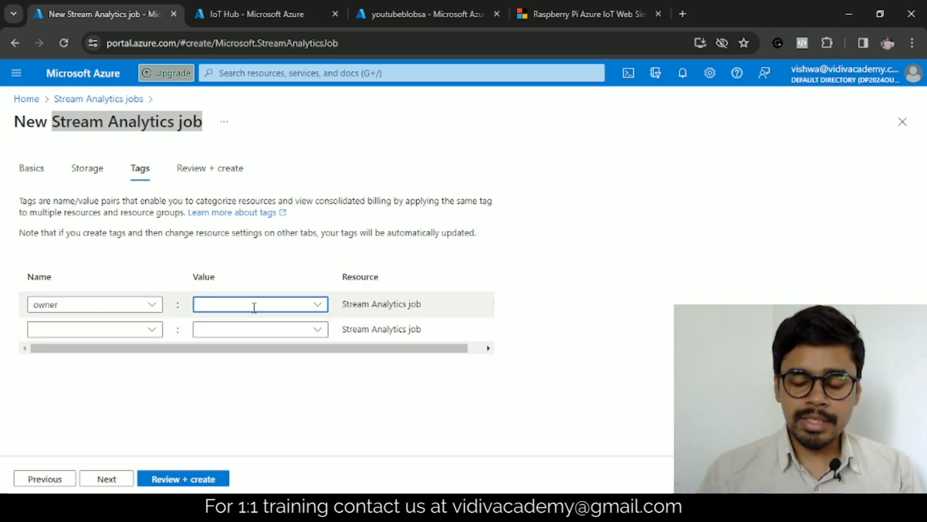
pyautogui.write('vishu')
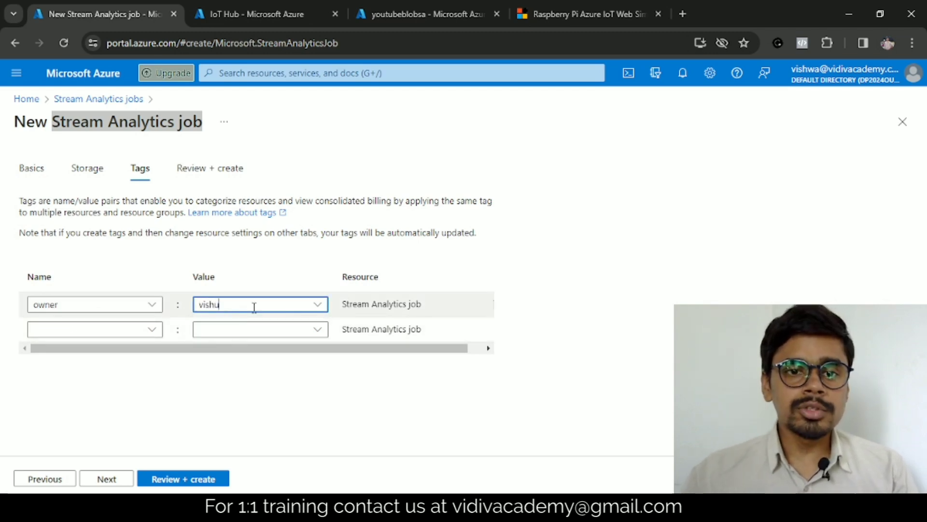
# - Add a second tag named "purpose" with the value "youtube demonstration"
pyautogui.click(93, 327)
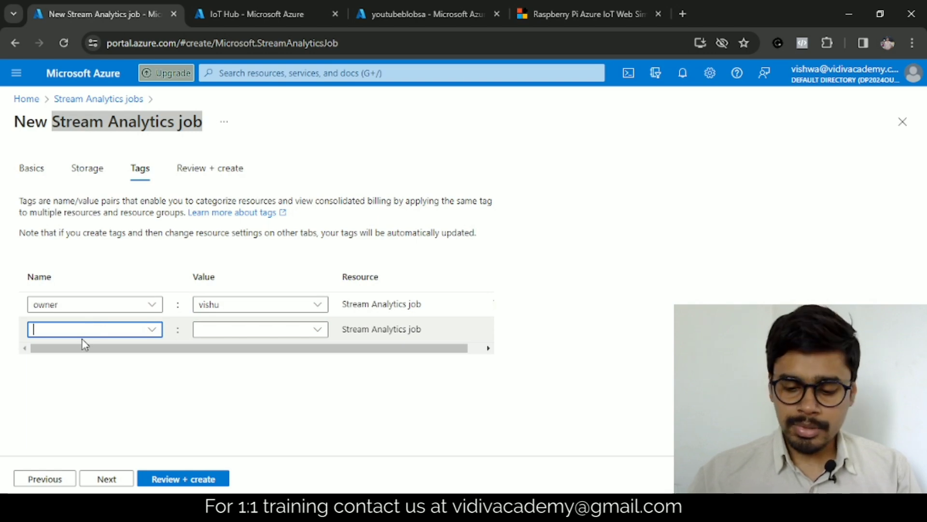
pyautogui.write('purpose')
pyautogui.click(216, 325)
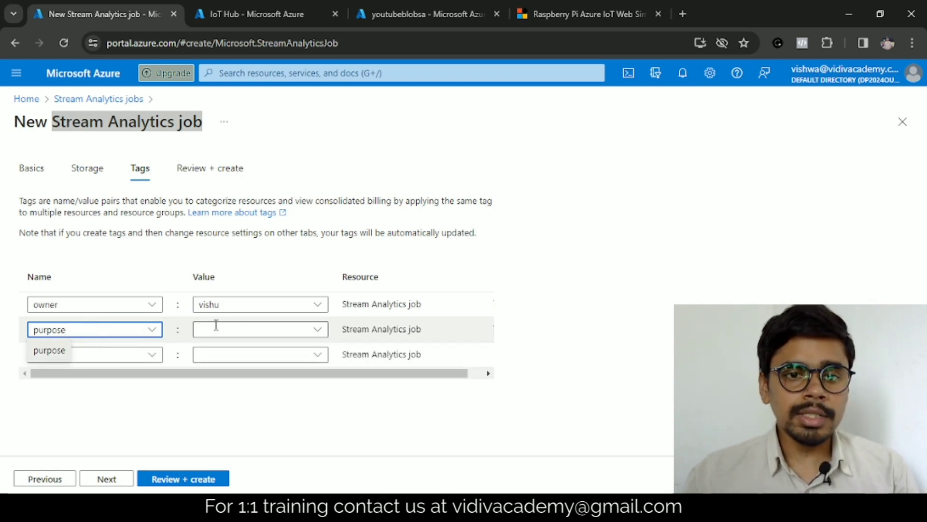
pyautogui.write('you')
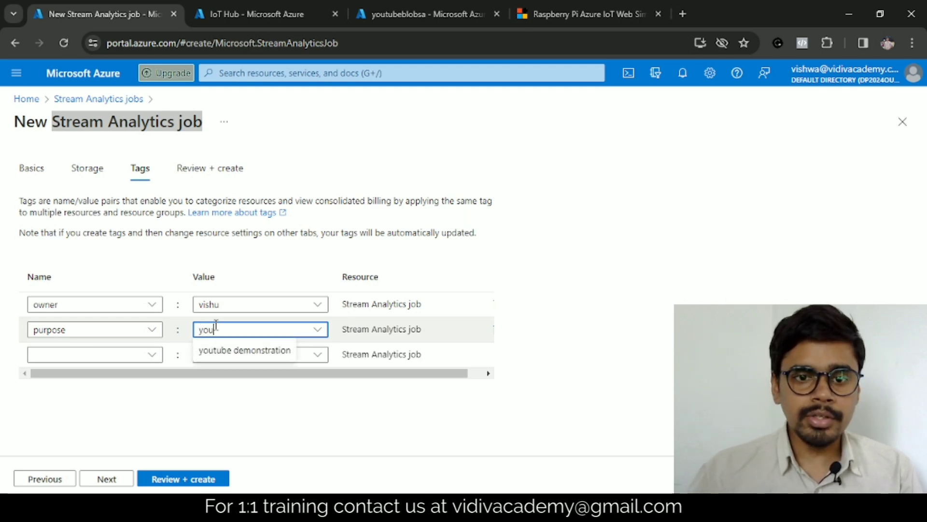
pyautogui.click(227, 350)
# - Add a third tag named "creationMode" with the value "GUI" to the Stream Analytics job
pyautogui.click(90, 358)
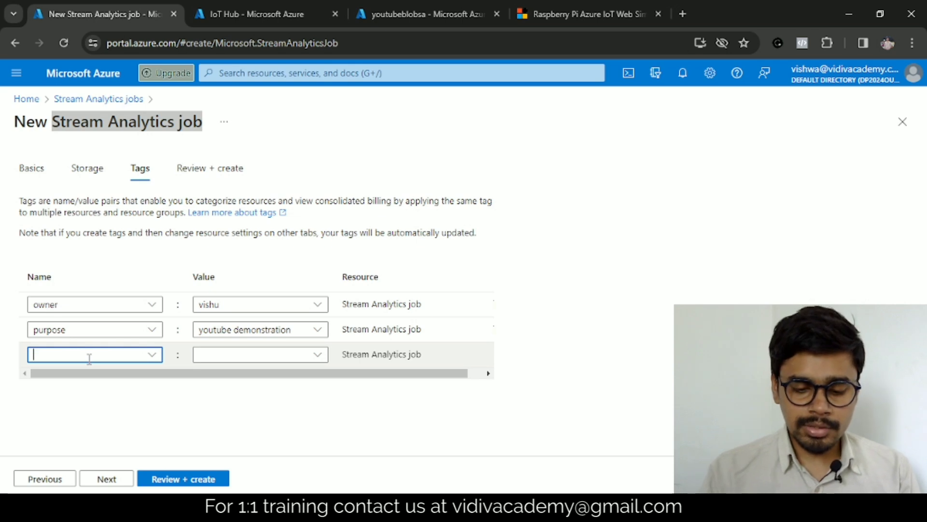
pyautogui.write('creati')
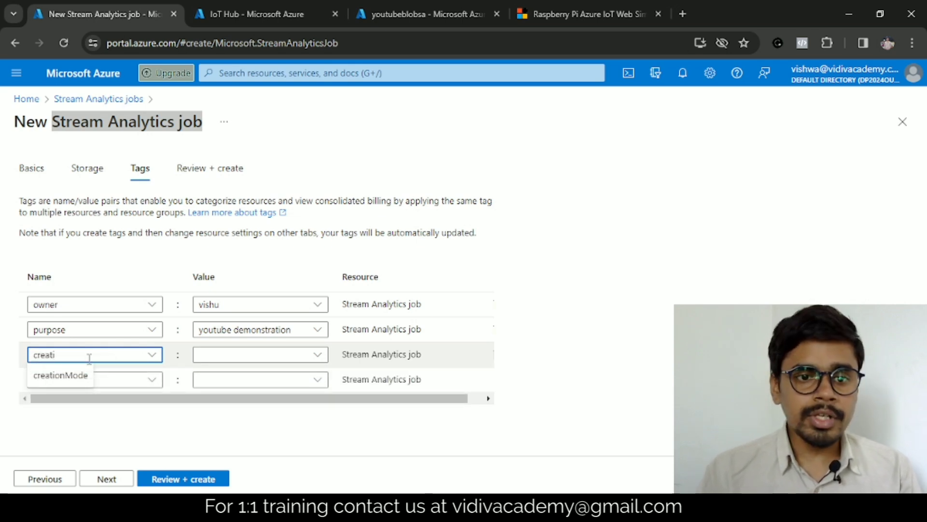
pyautogui.click(62, 376)
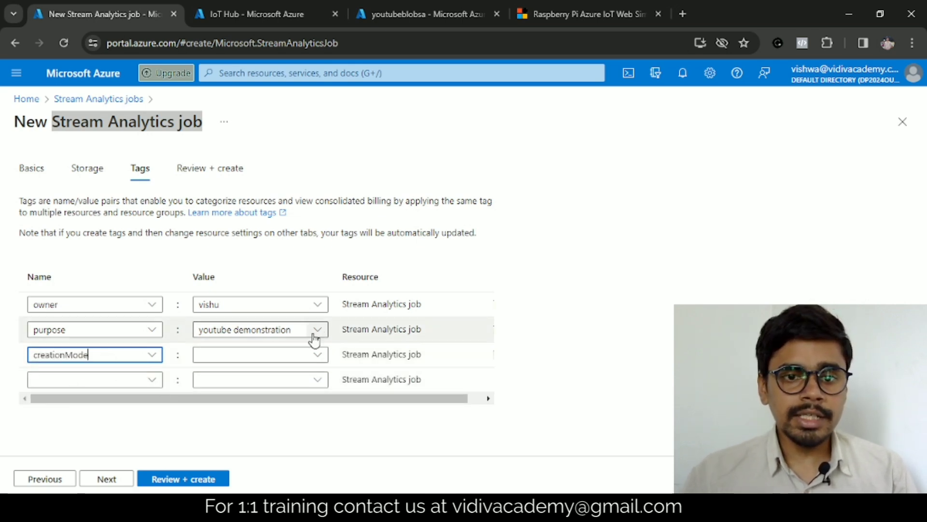
pyautogui.click(212, 354)
pyautogui.write('GUI')
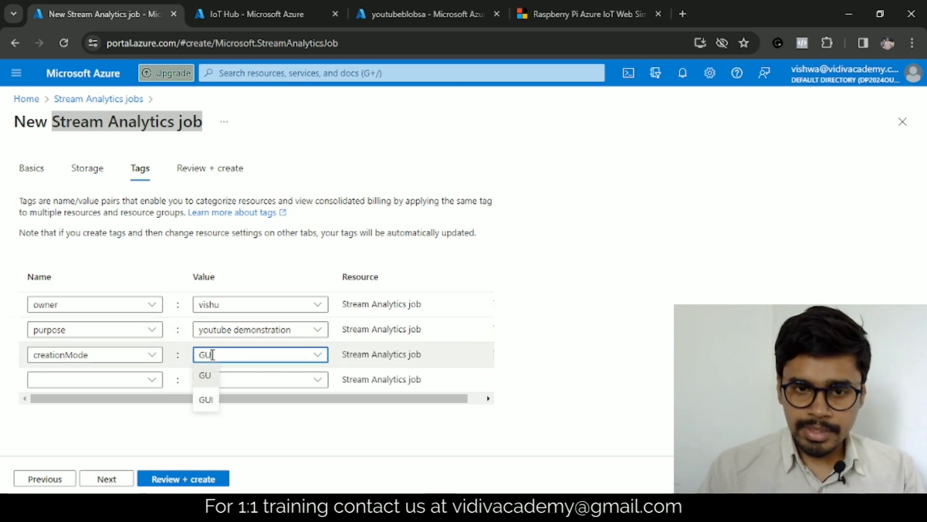
pyautogui.click(682, 269)
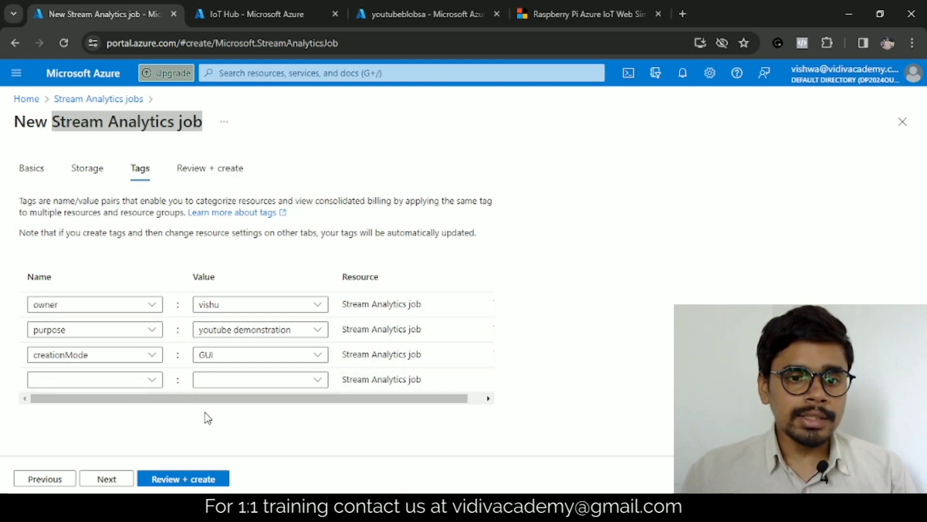
# - Review and create the Stream Analytics job, and open the deployed resource
pyautogui.click(120, 480)
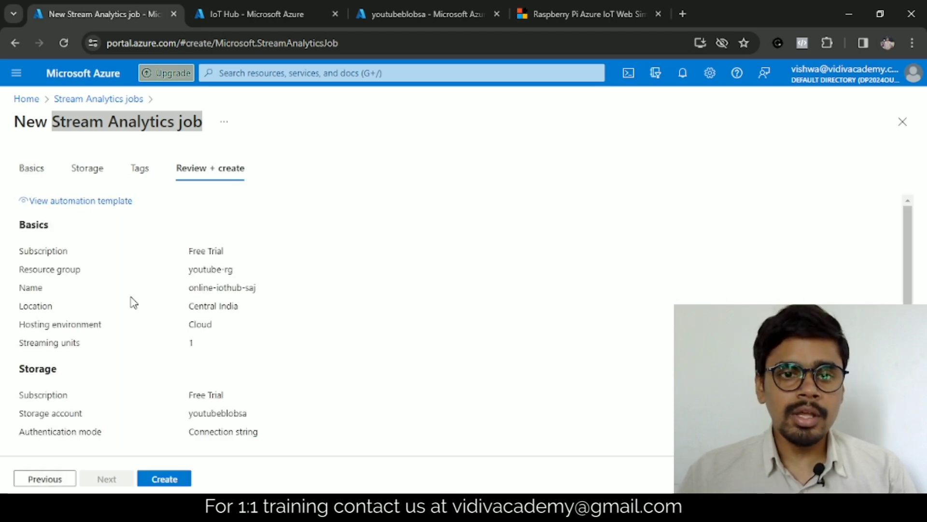
pyautogui.click(165, 480)
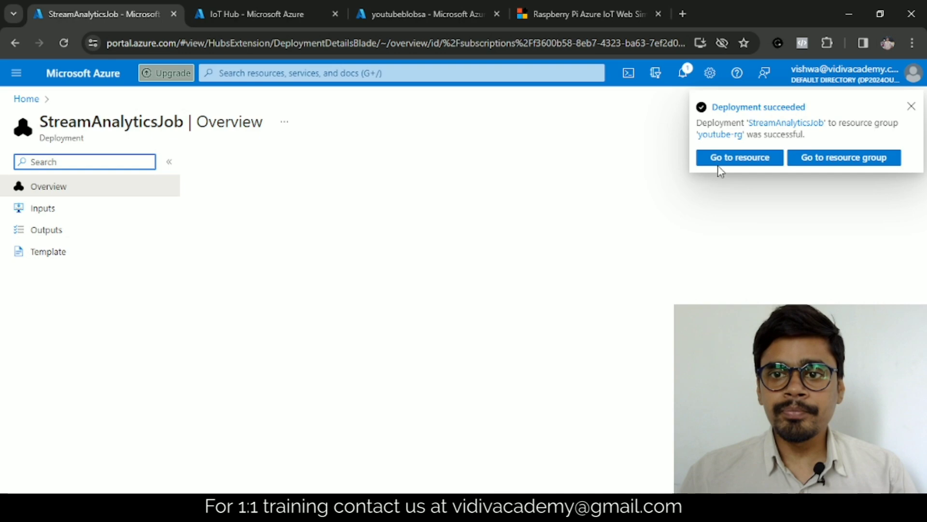
pyautogui.click(720, 161)
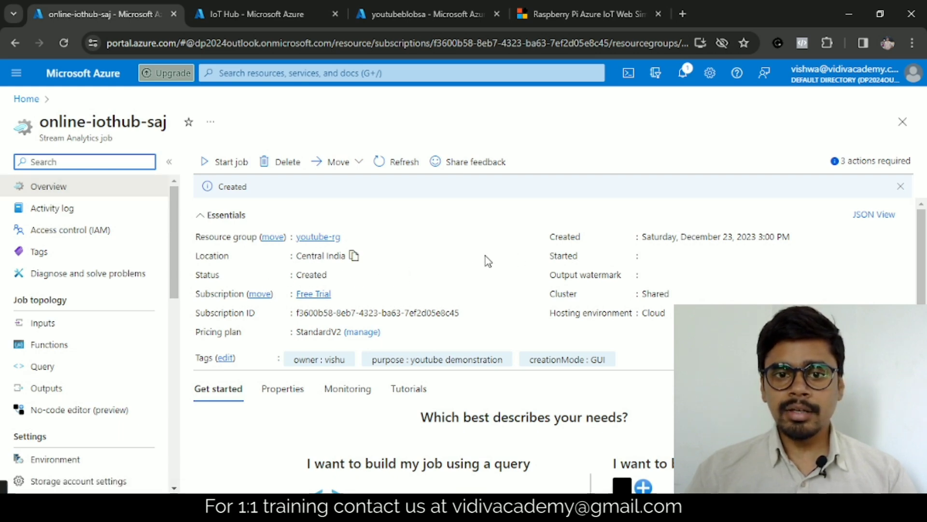
# - Open the inputs of the online-iothub-saj job and examine the available stream and reference input types
pyautogui.scroll(-3, 374, 263)
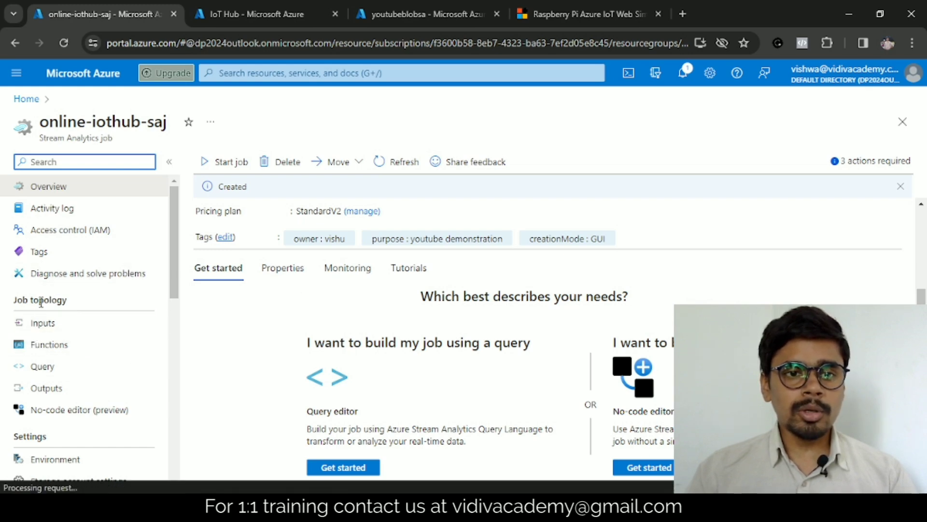
pyautogui.click(43, 325)
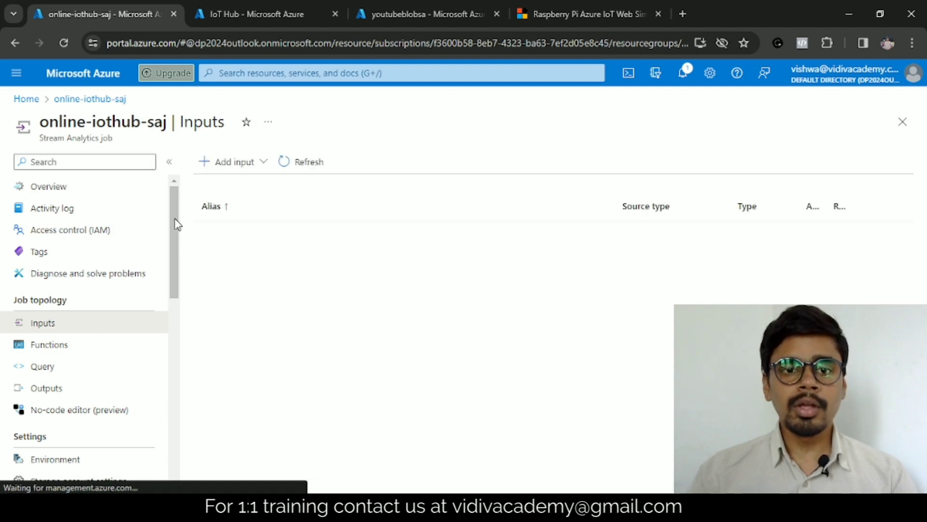
pyautogui.click(263, 163)
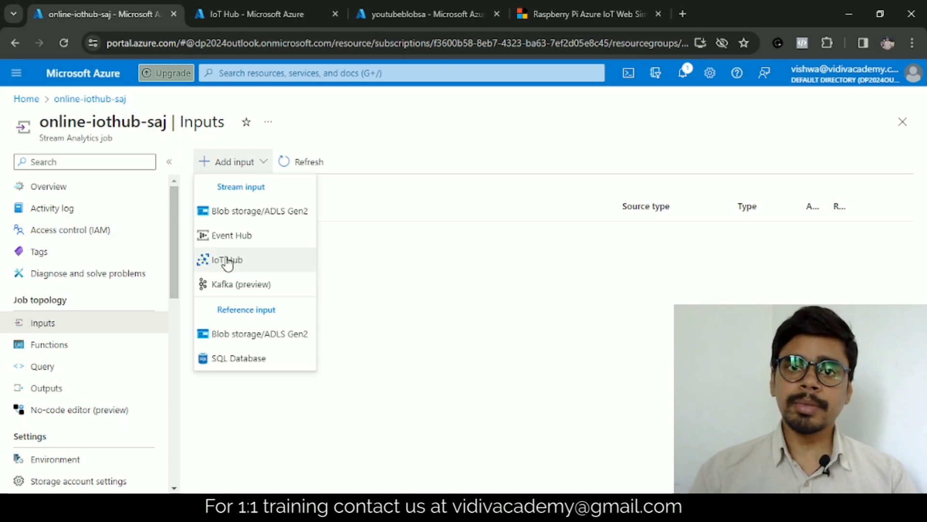
pyautogui.click(374, 251)
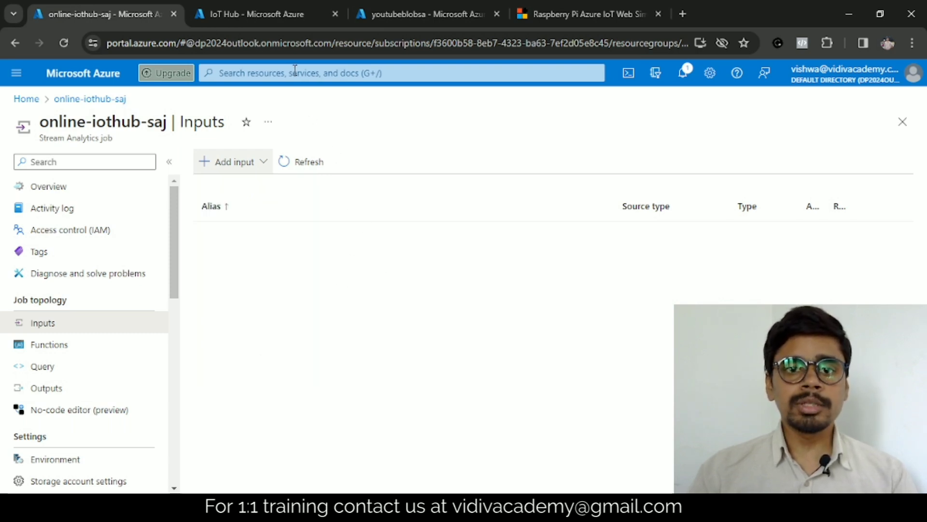
# - Search the portal for "iot hub"
pyautogui.click(295, 72)
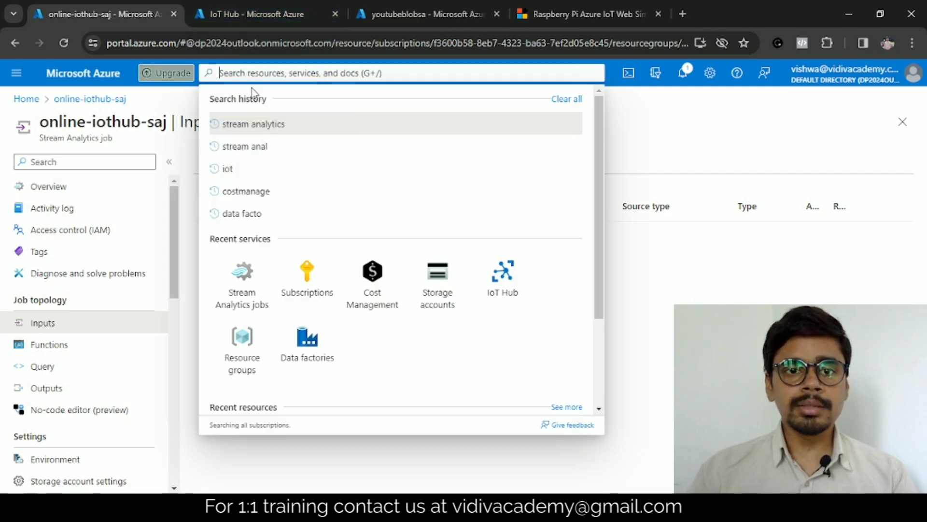
pyautogui.write('i')
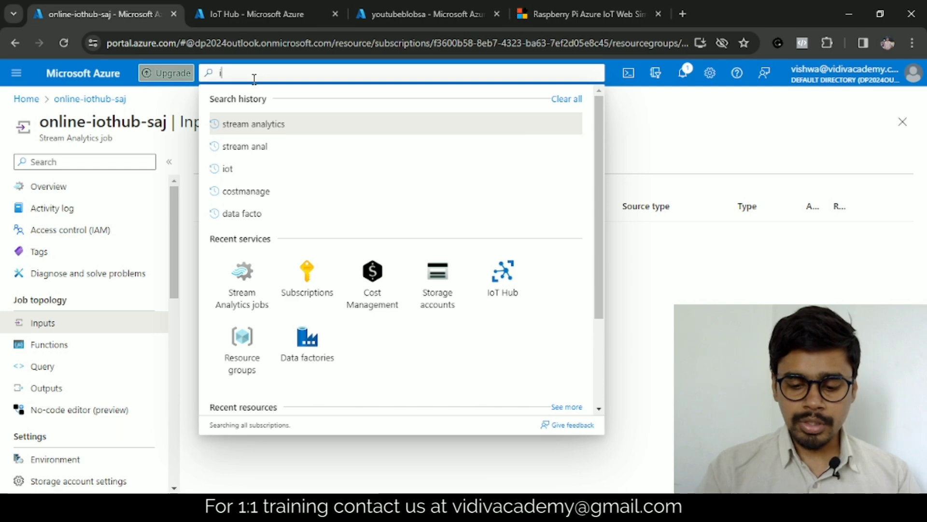
pyautogui.write('ot hub')
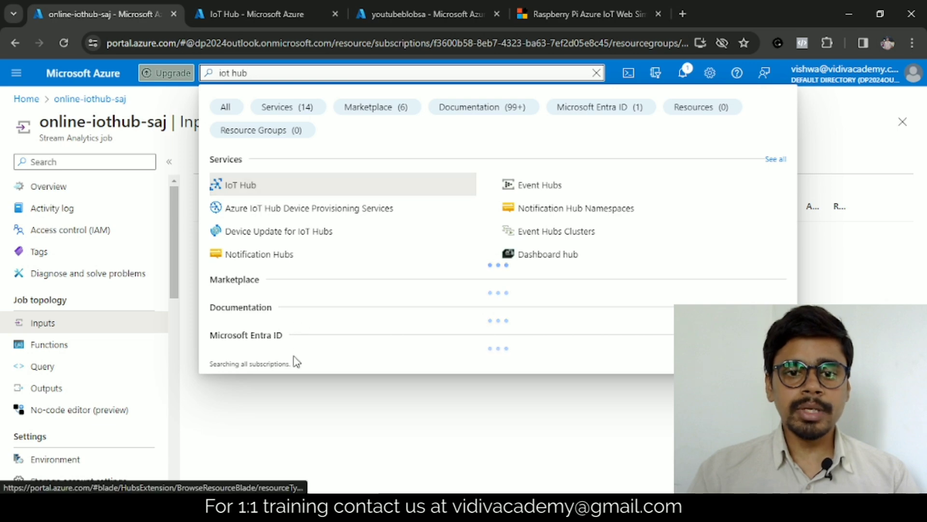
# - Start a new IoT hub from the IoT Hub page and assign it to resource group youtube-rg
pyautogui.click(243, 7)
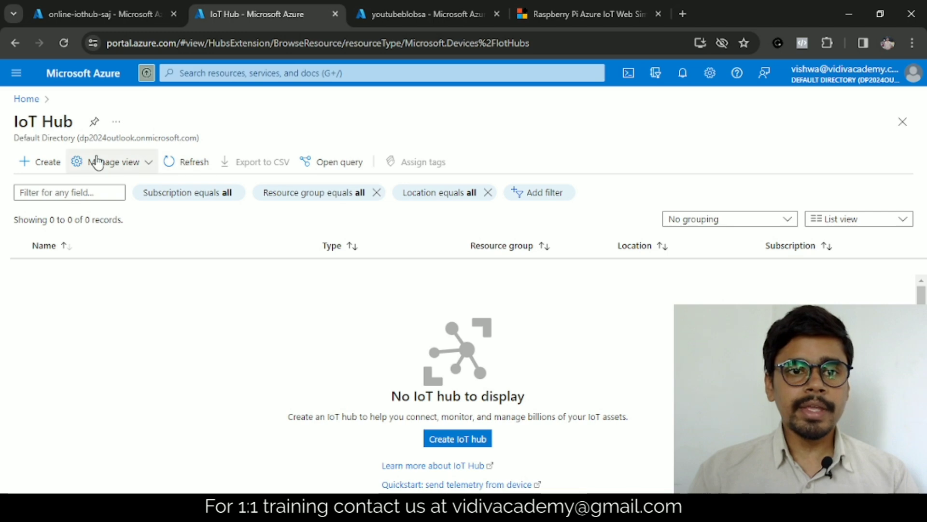
pyautogui.click(35, 169)
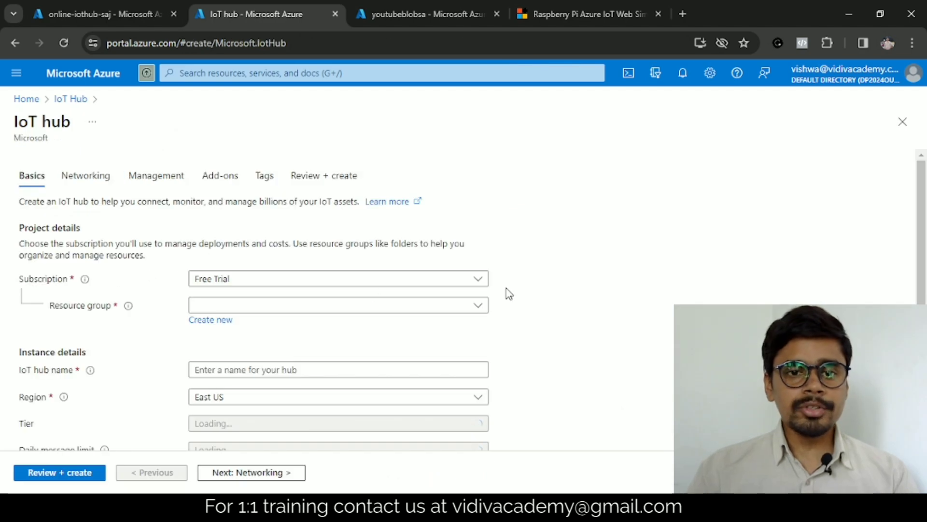
pyautogui.scroll(-1, 263, 271)
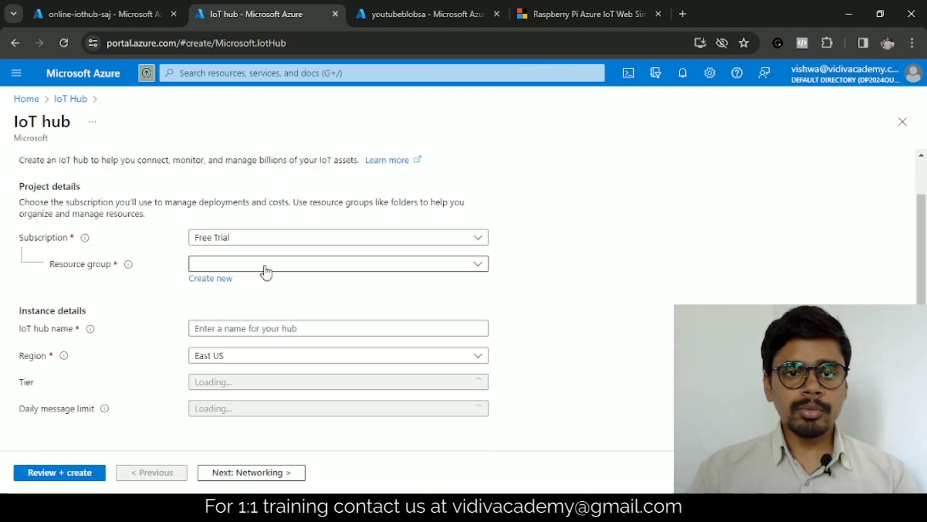
pyautogui.click(349, 267)
pyautogui.click(241, 399)
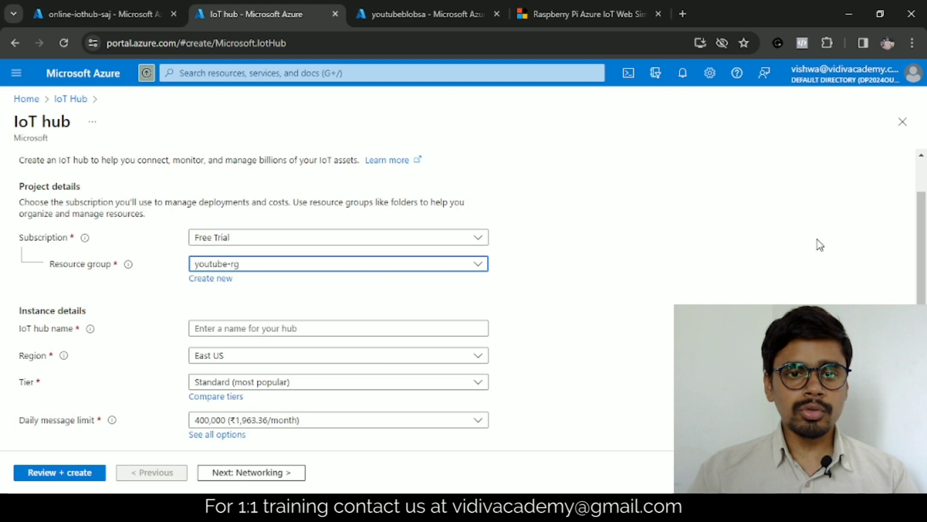
# - Name the IoT hub online-iothub and set its region to Central India
pyautogui.scroll(-1, 821, 244)
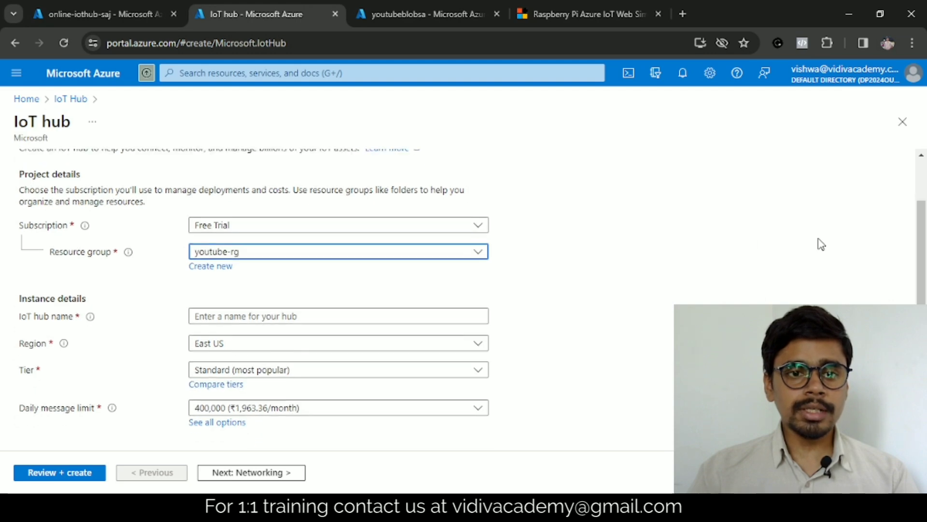
pyautogui.click(245, 301)
pyautogui.write('online-iothub')
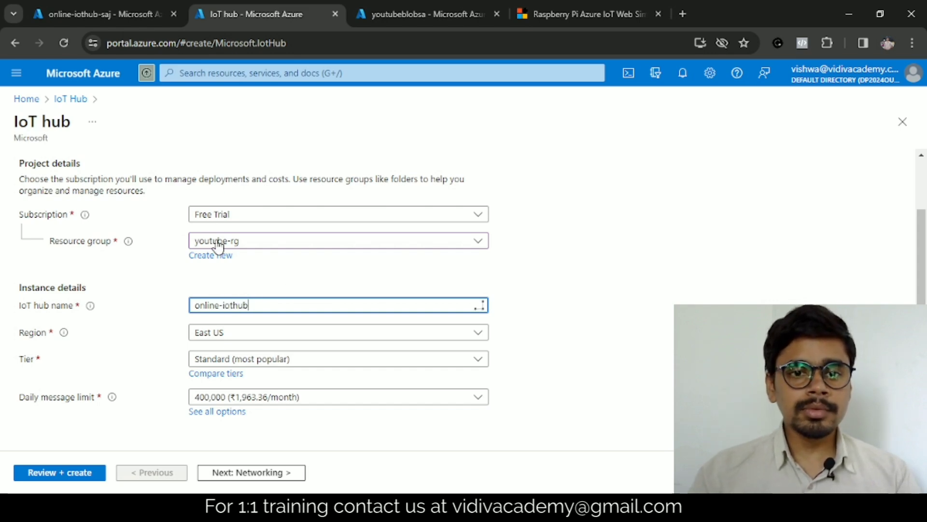
pyautogui.click(272, 333)
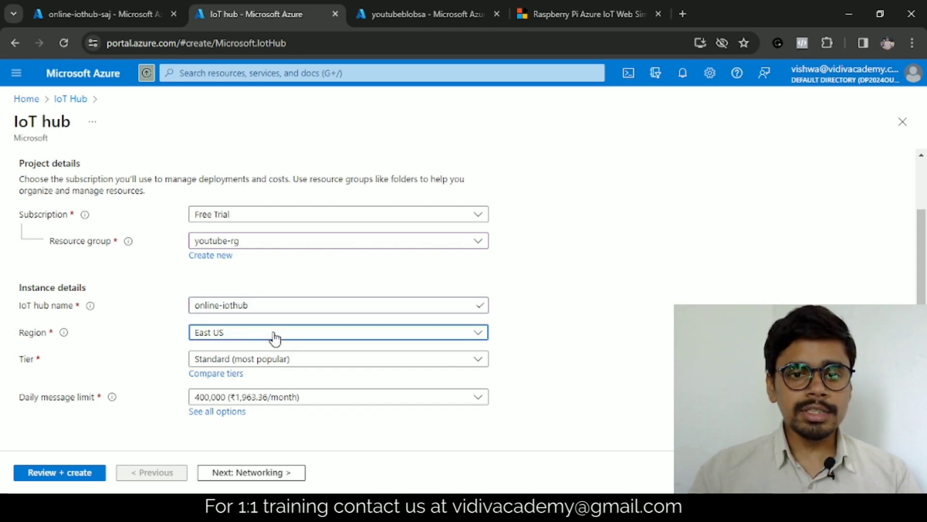
pyautogui.write('india')
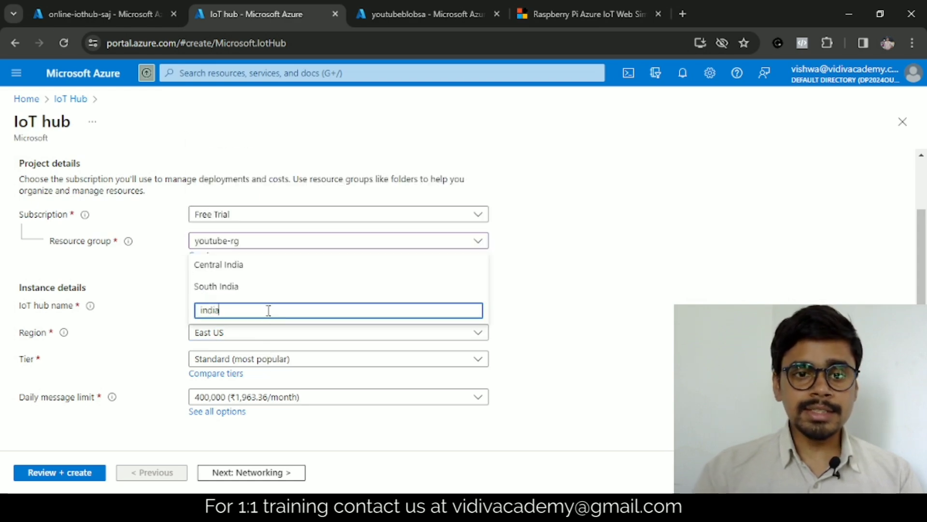
pyautogui.press('Return')
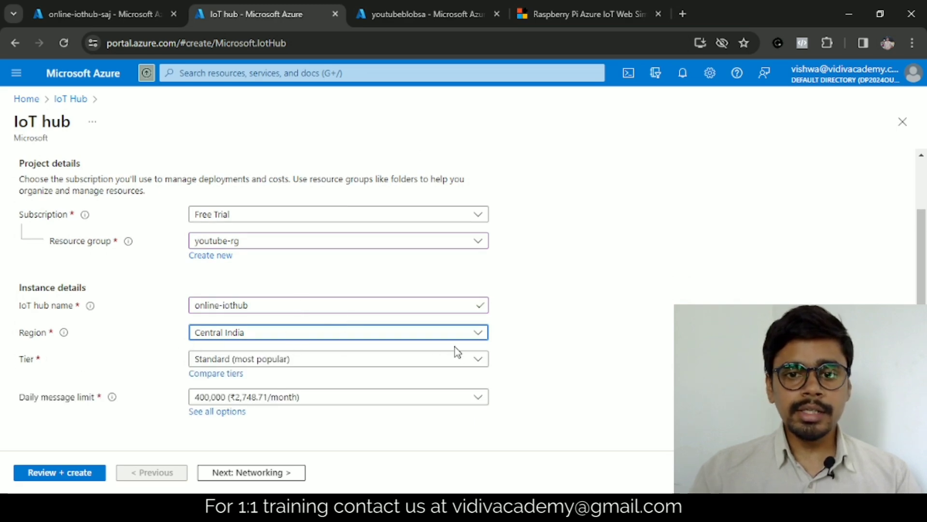
# - Examine the tier and daily message limit options for the IoT hub without choosing different ones
pyautogui.click(472, 358)
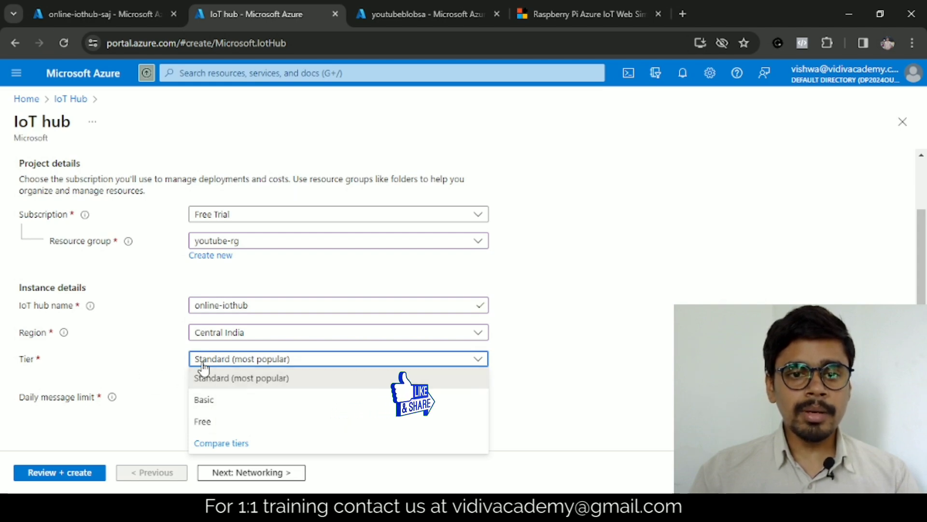
pyautogui.click(140, 353)
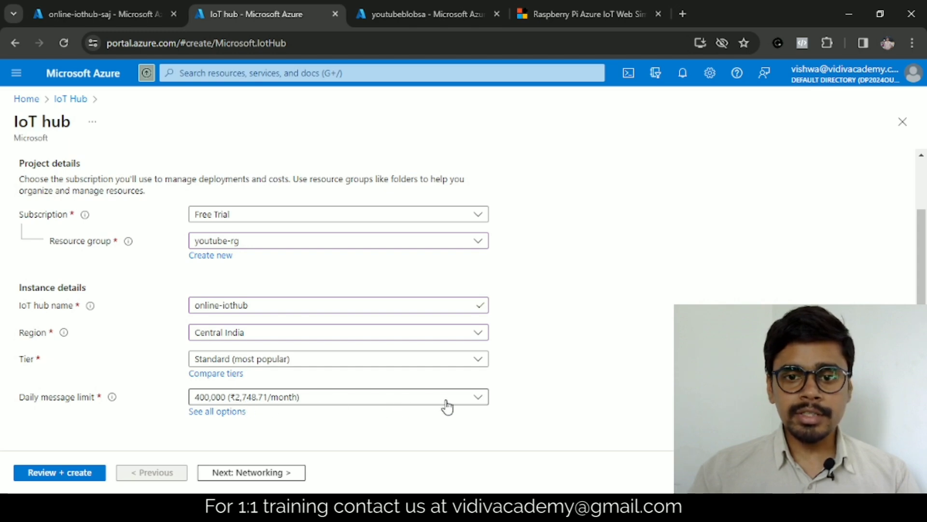
pyautogui.click(466, 405)
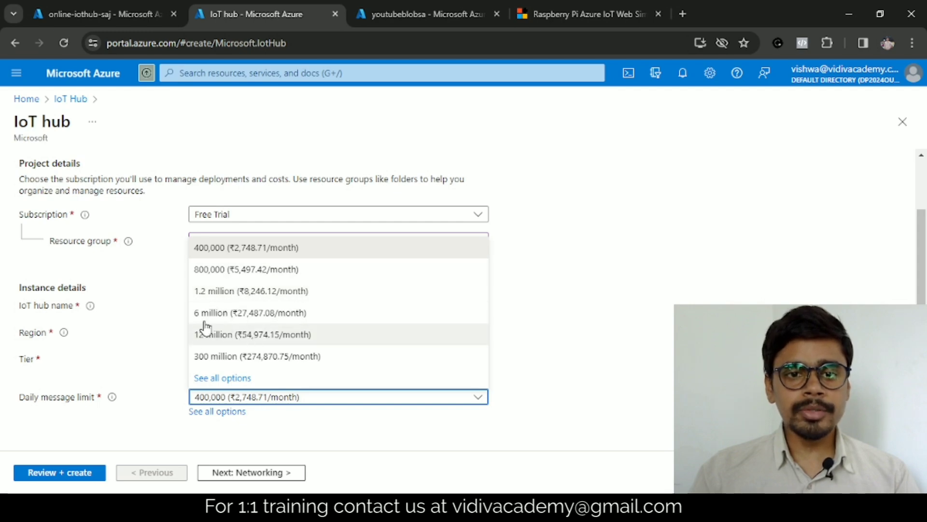
pyautogui.click(164, 319)
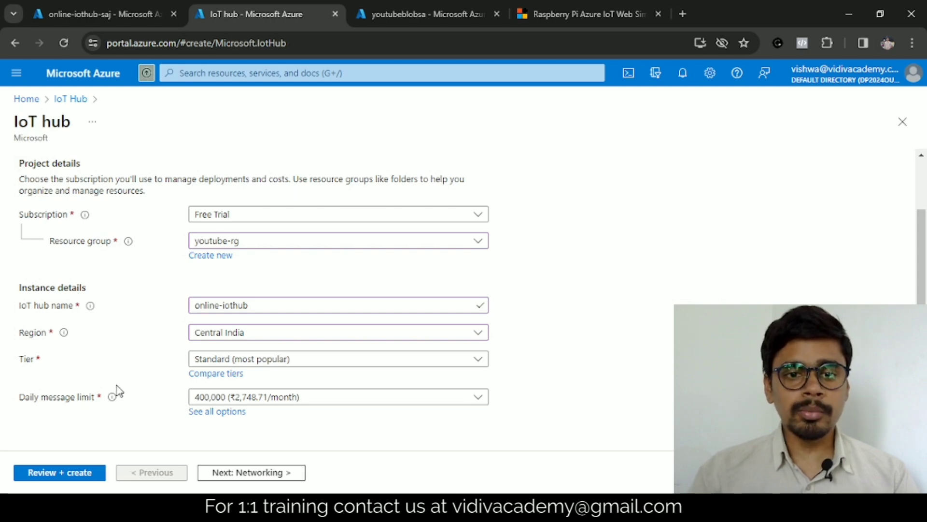
# - Keep Public access as the hub's connectivity configuration and Shared access policy + RBAC as its permission model
pyautogui.click(222, 474)
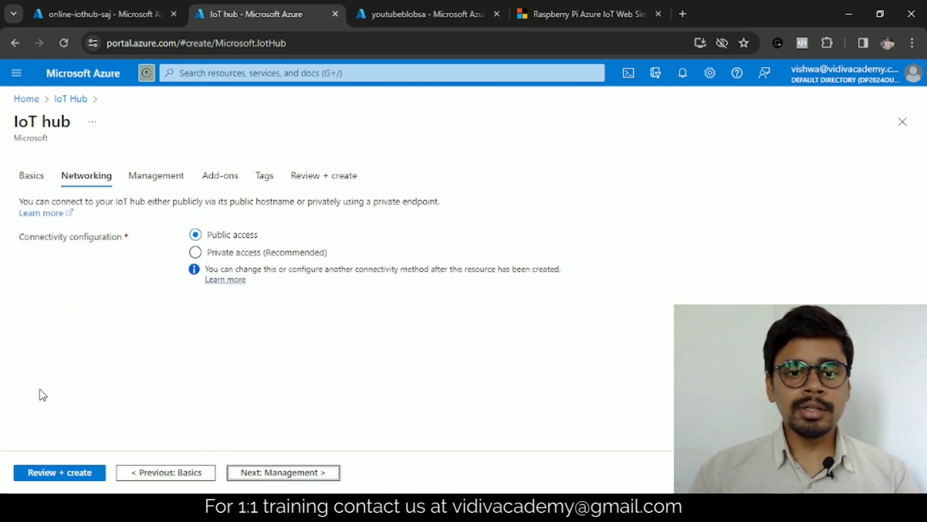
pyautogui.moveTo(45, 238); pyautogui.dragTo(110, 238)
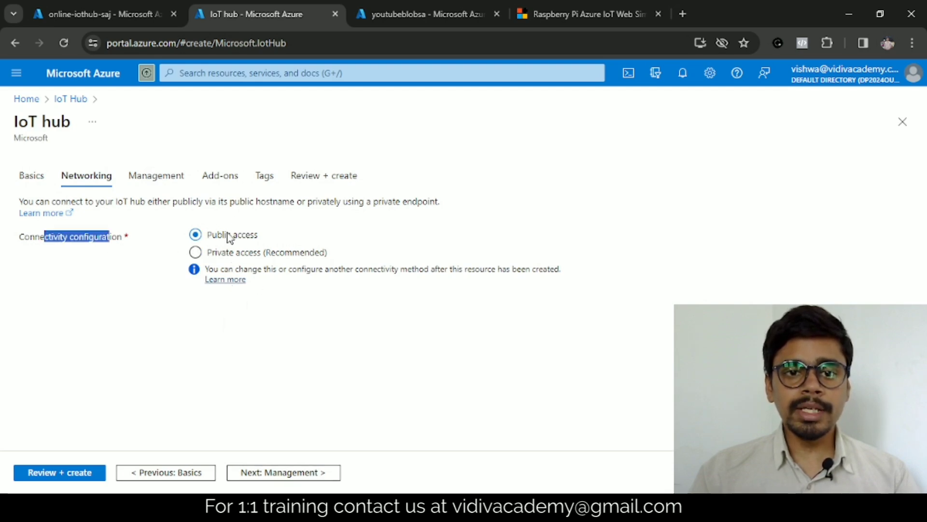
pyautogui.click(146, 305)
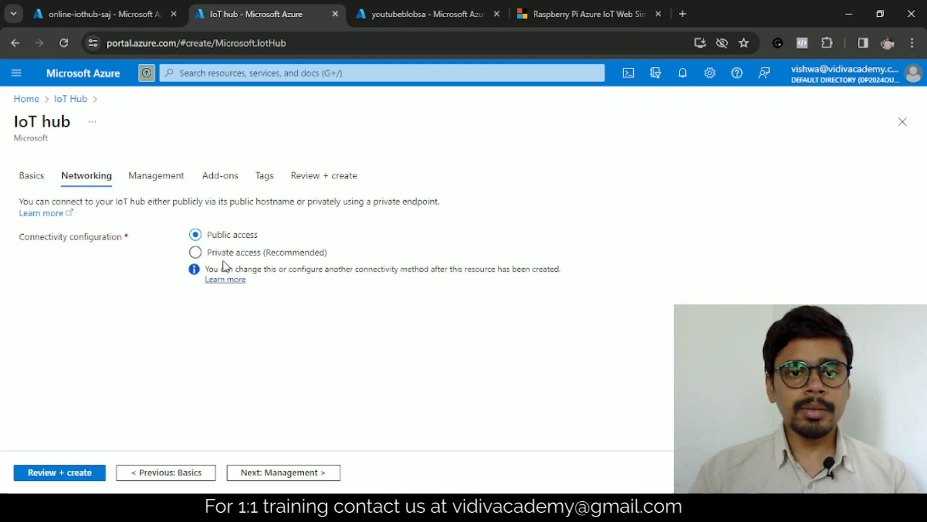
pyautogui.click(282, 472)
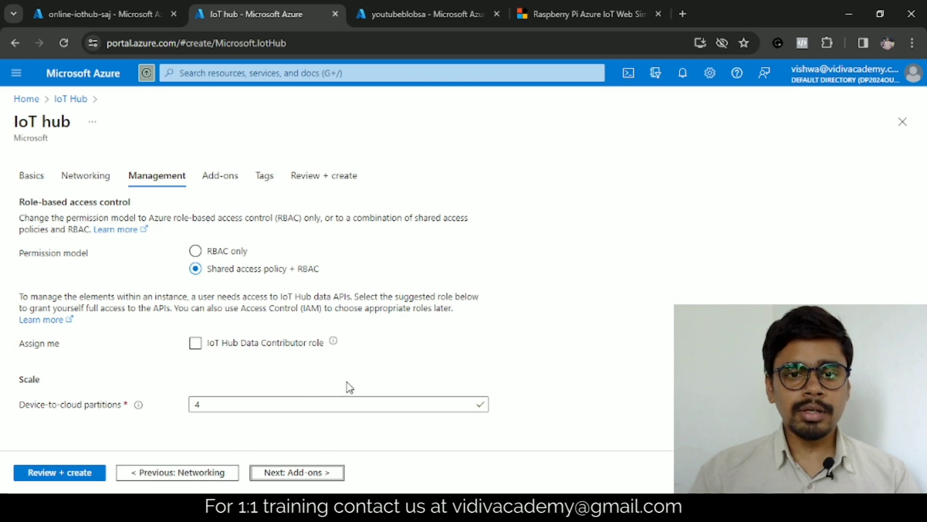
pyautogui.tripleClick(177, 254)
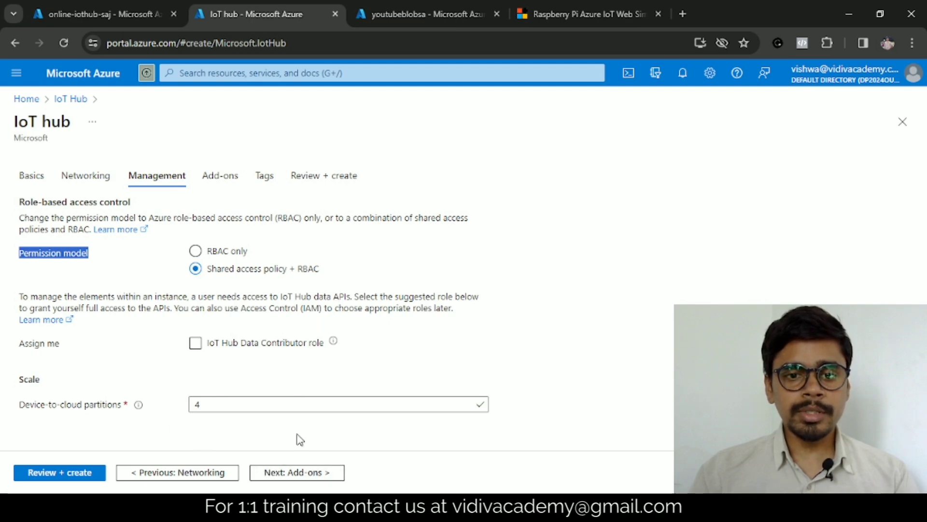
pyautogui.click(292, 469)
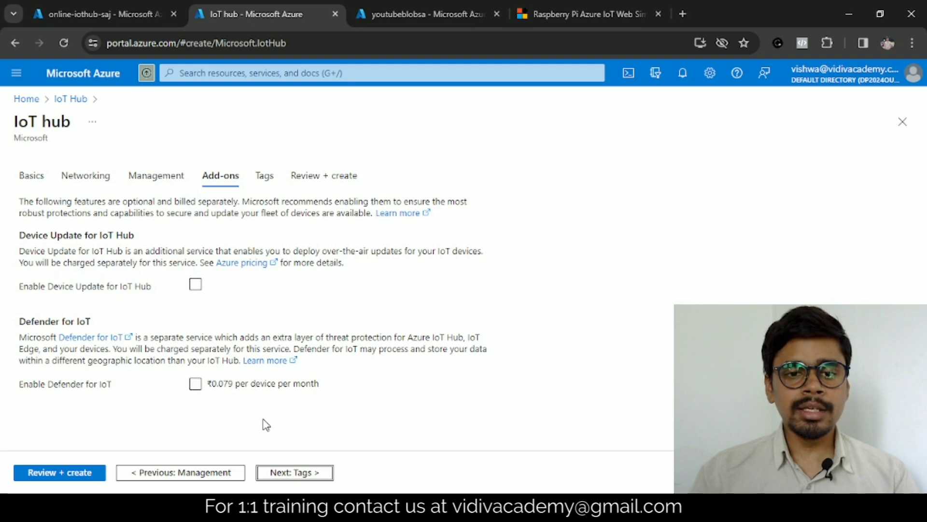
# - Add an owner tag to the IoT hub with the owner's name as its value
pyautogui.click(294, 472)
pyautogui.click(75, 266)
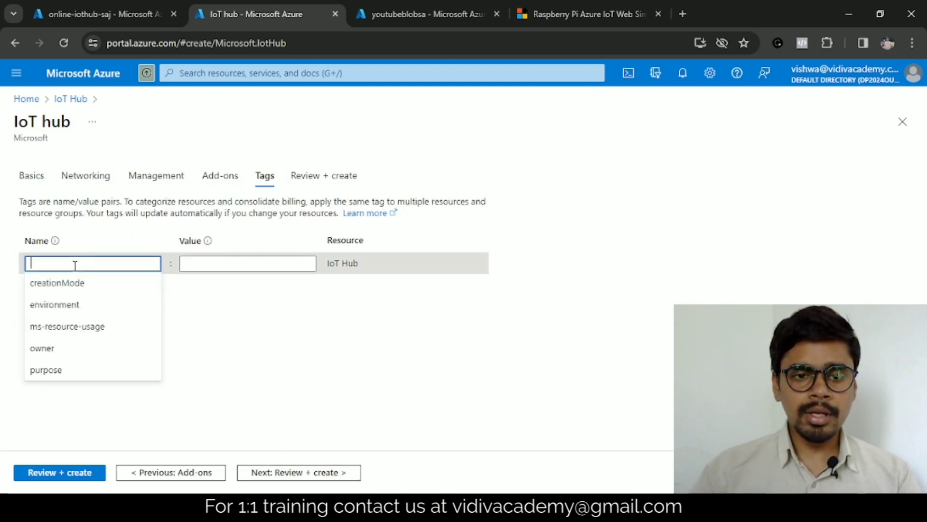
pyautogui.write('owner')
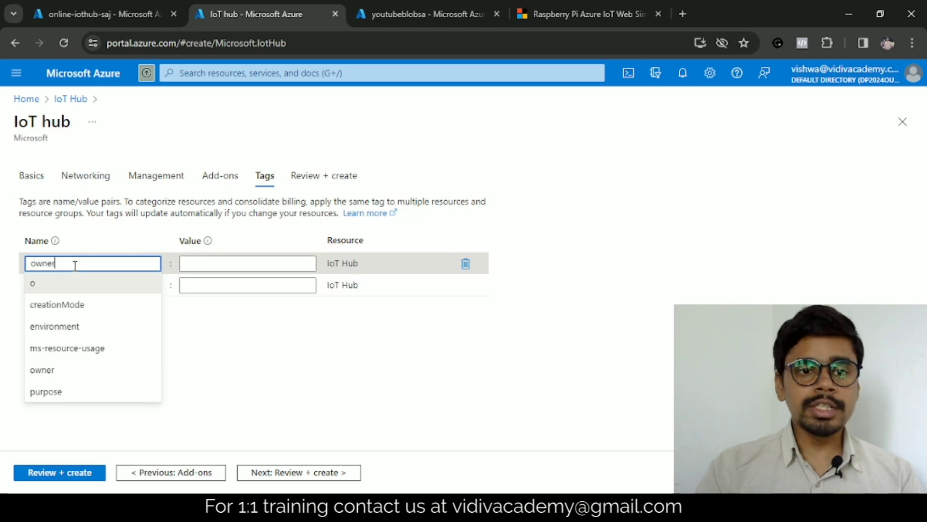
pyautogui.click(57, 296)
pyautogui.click(271, 267)
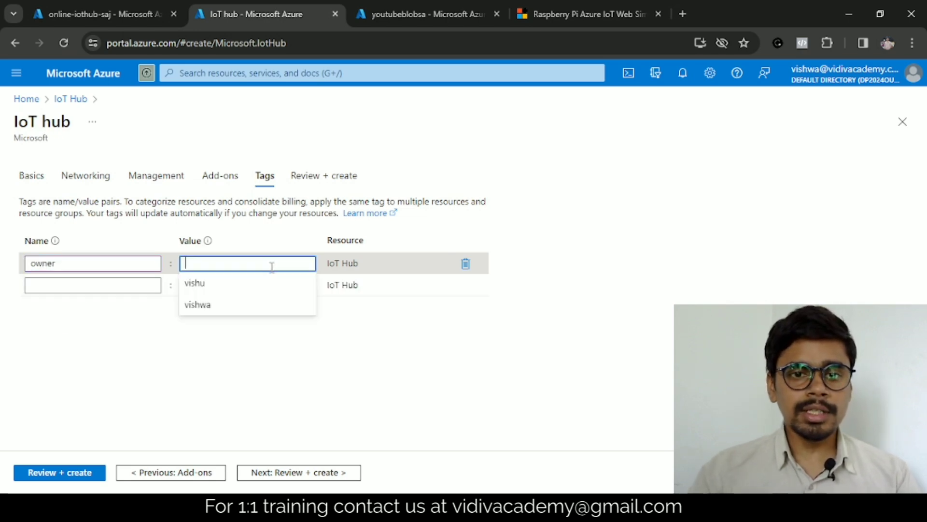
pyautogui.press('Return')
# - Add a purpose tag to the IoT hub with the value youtube demonstration
pyautogui.click(96, 286)
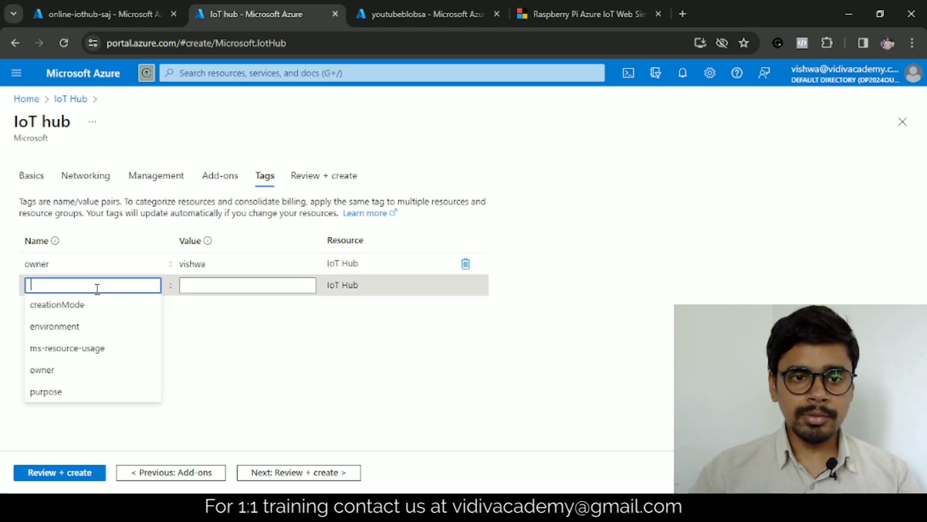
pyautogui.click(56, 392)
pyautogui.click(249, 284)
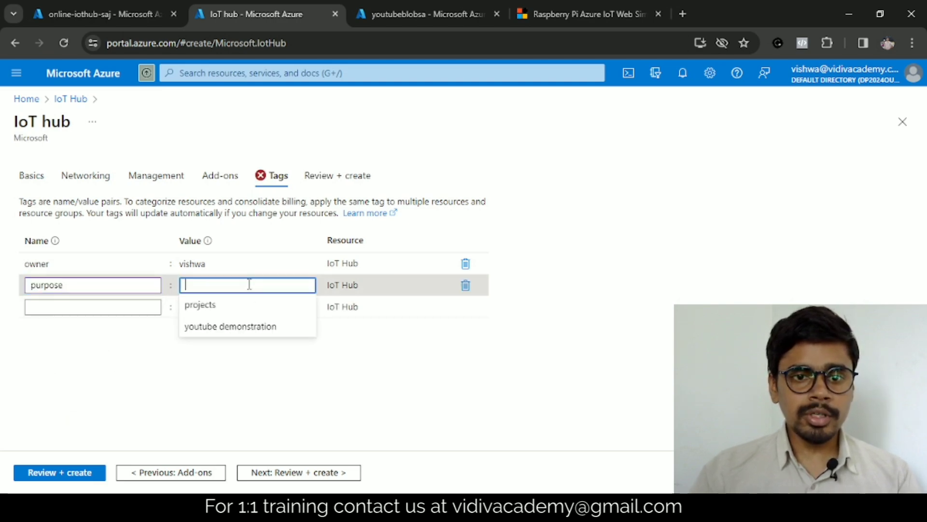
pyautogui.click(232, 329)
# - Review the IoT hub's pricing and configuration summary and create the hub
pyautogui.click(264, 473)
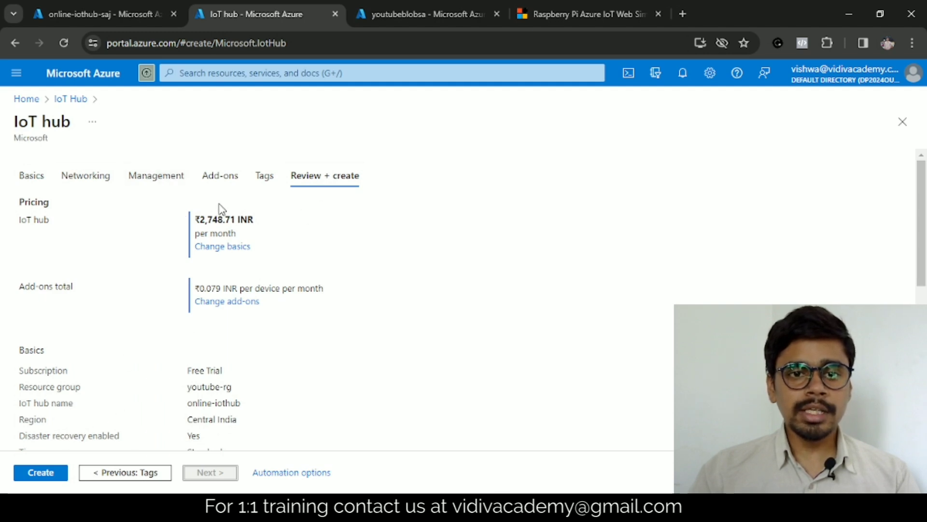
pyautogui.moveTo(199, 221); pyautogui.dragTo(414, 229)
pyautogui.scroll(-3, 452, 223)
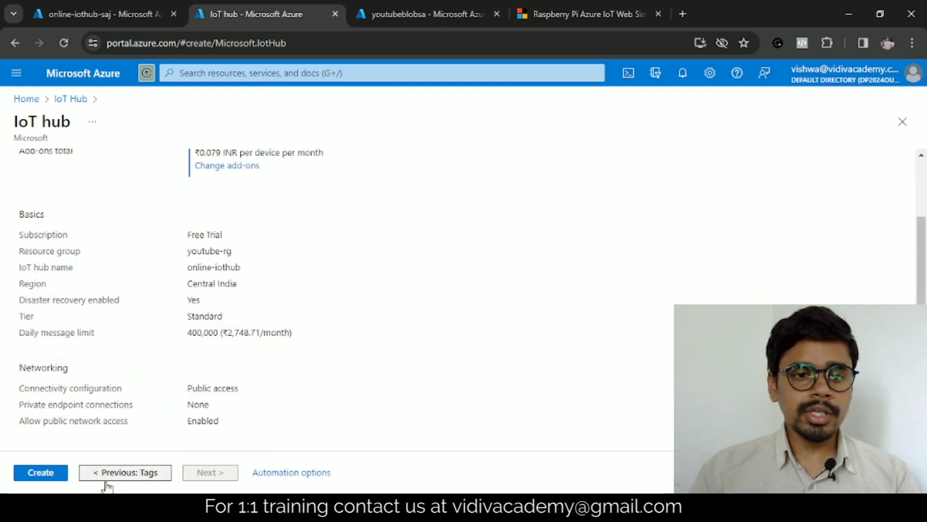
pyautogui.click(50, 476)
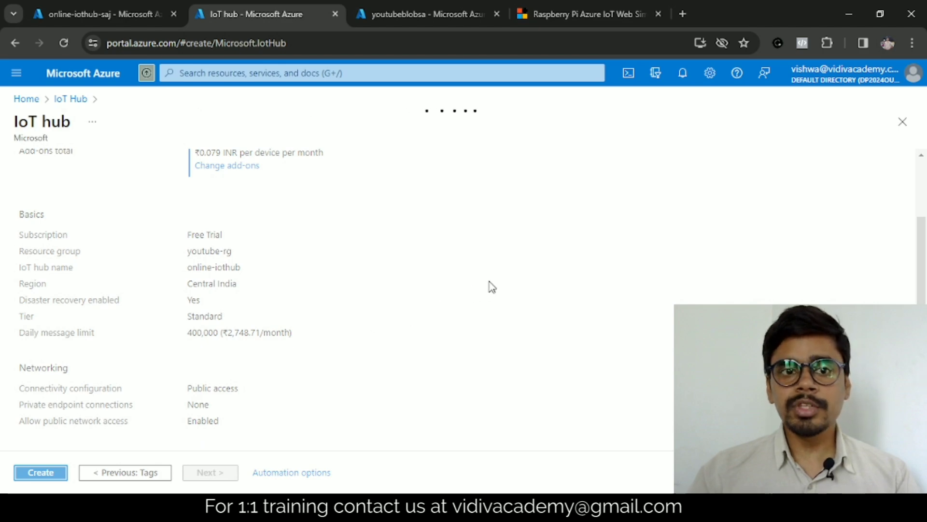
# - Go from the youtubeblobsa containers to the Storage accounts list and look up the storage account service
pyautogui.click(427, 18)
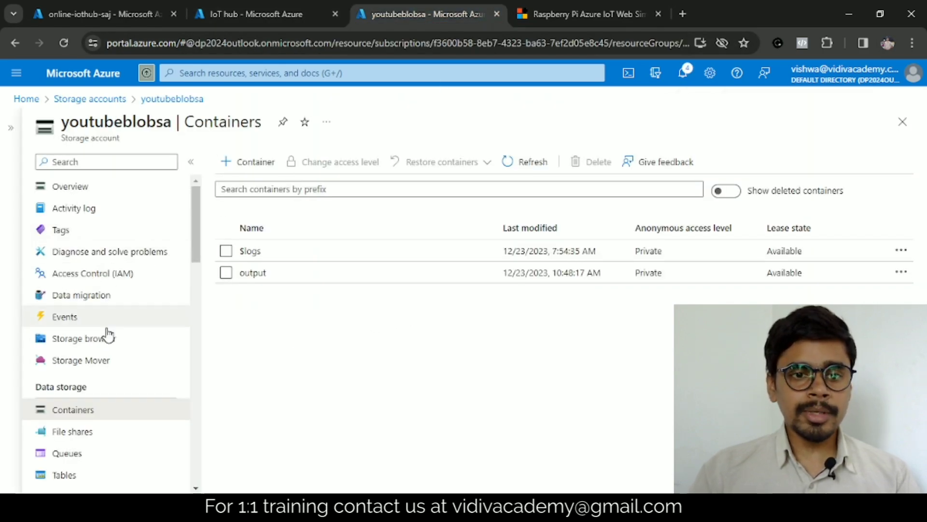
pyautogui.click(99, 100)
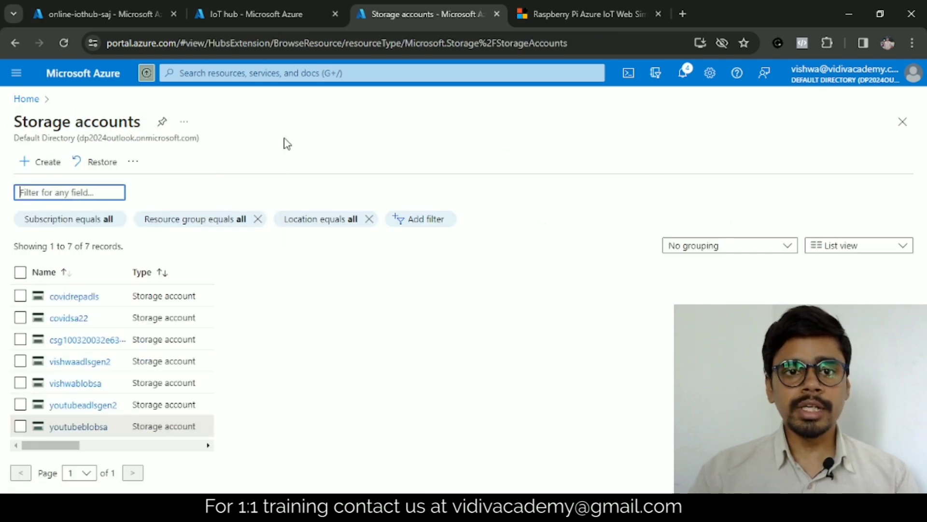
pyautogui.click(237, 74)
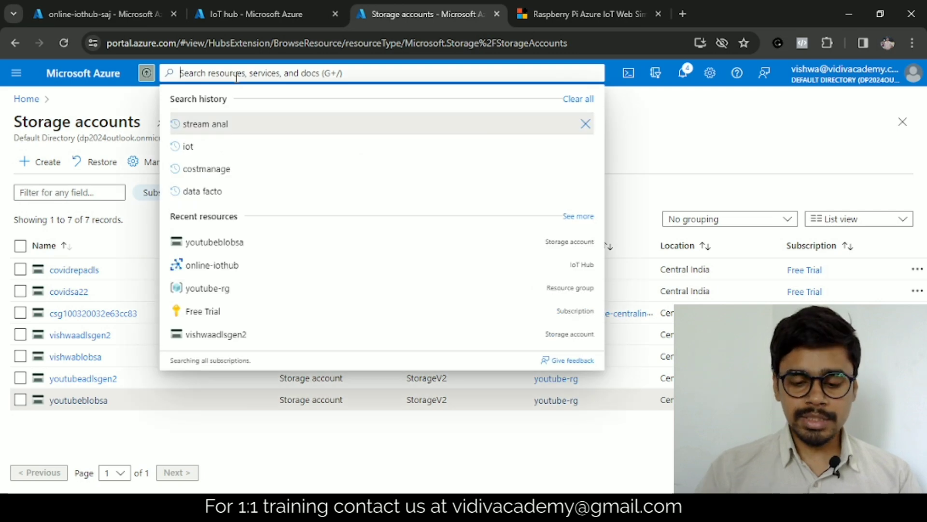
pyautogui.write('storage')
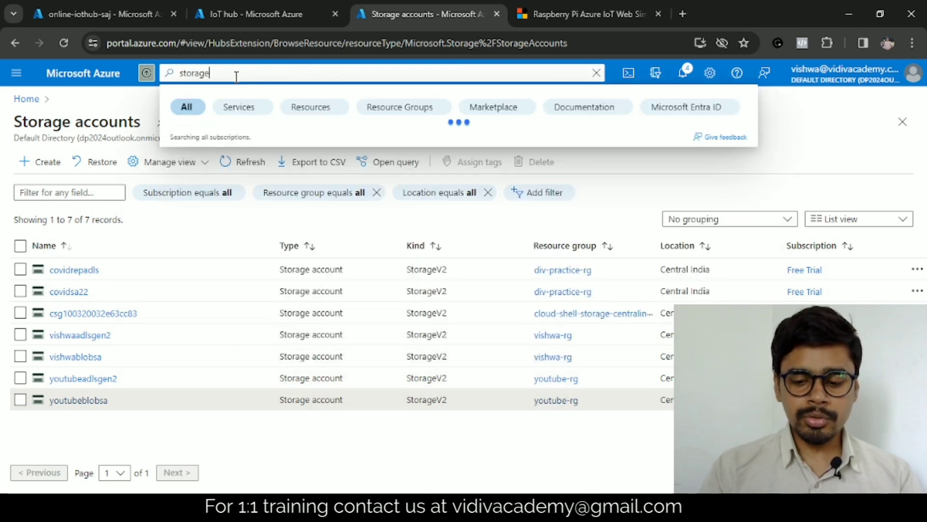
pyautogui.write(' account')
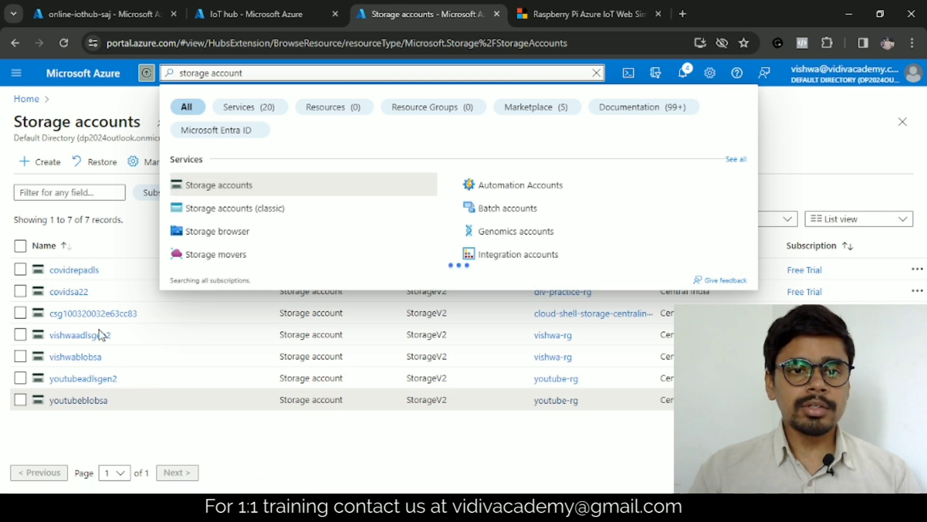
# - Start a new storage account and assign it to resource group youtube-rg
pyautogui.click(38, 160)
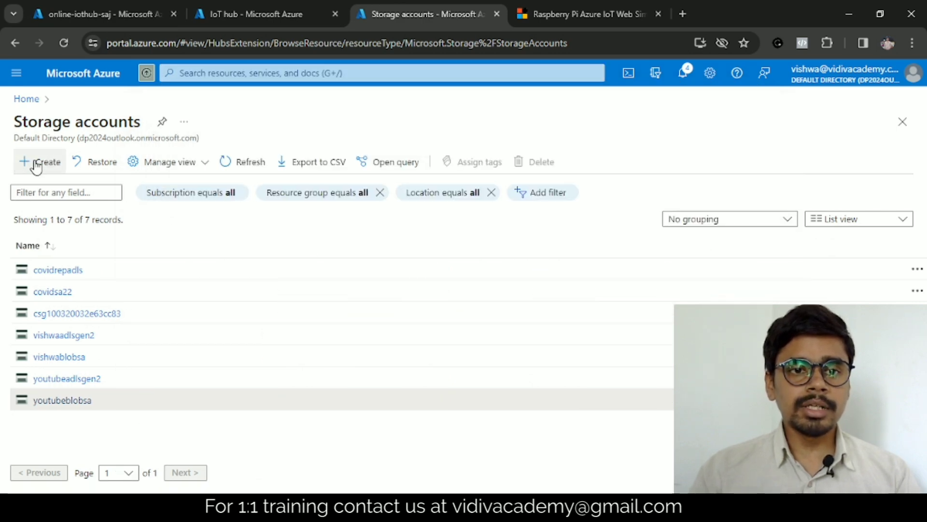
pyautogui.scroll(-2, 356, 269)
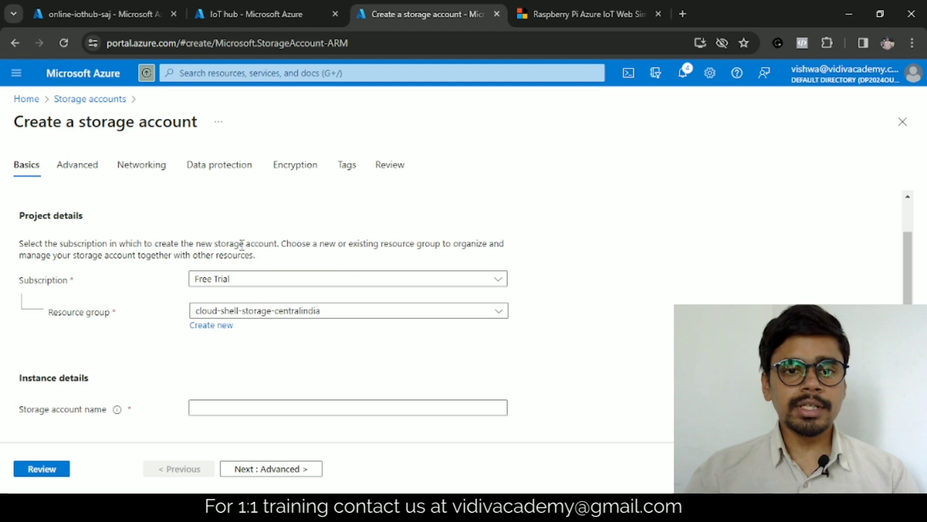
pyautogui.scroll(-1, 315, 235)
pyautogui.click(360, 248)
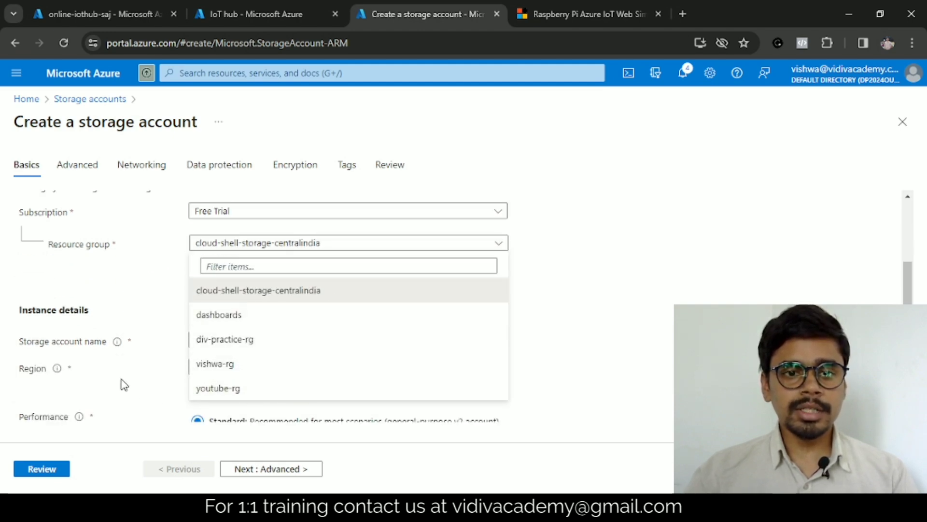
pyautogui.click(237, 388)
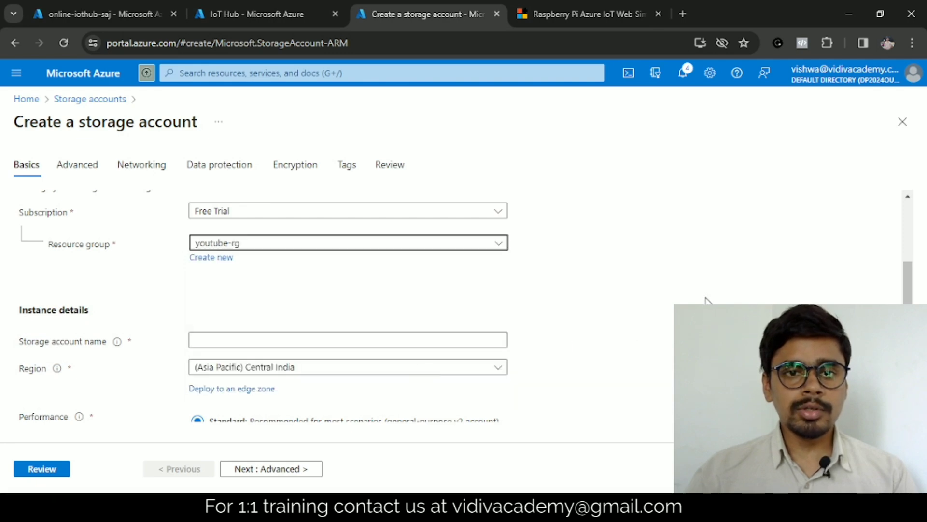
# - Name the storage account youtubeiothub and set its redundancy to Locally-redundant storage (LRS)
pyautogui.scroll(-2, 608, 302)
pyautogui.click(385, 238)
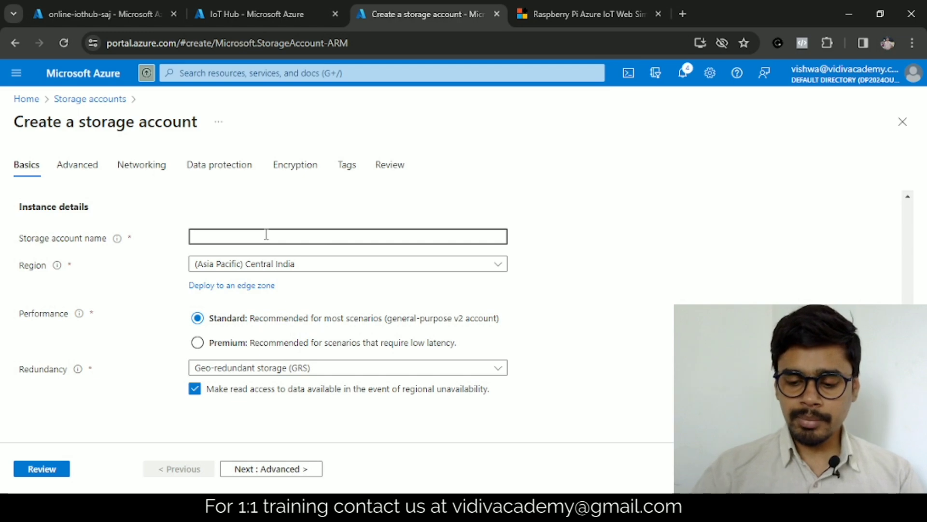
pyautogui.write('iothub')
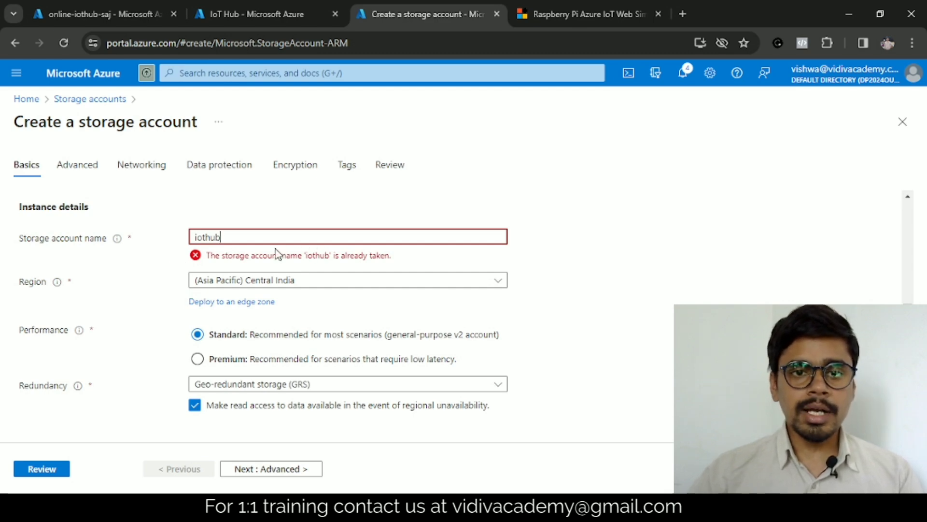
pyautogui.write('y')
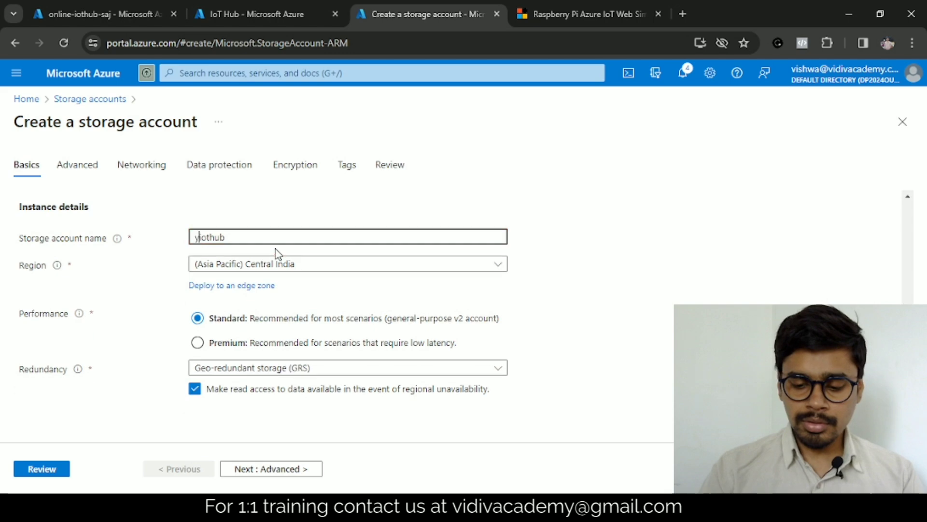
pyautogui.write('outube')
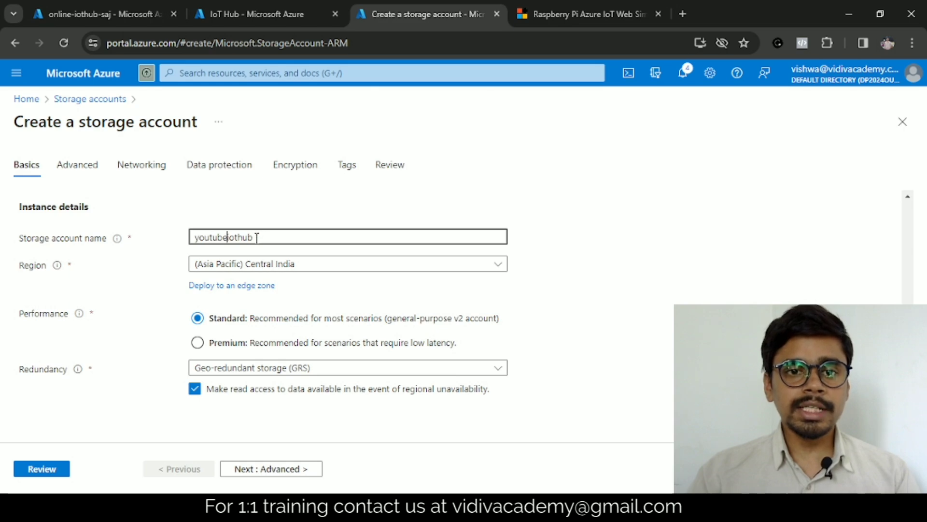
pyautogui.moveTo(257, 237); pyautogui.dragTo(163, 240)
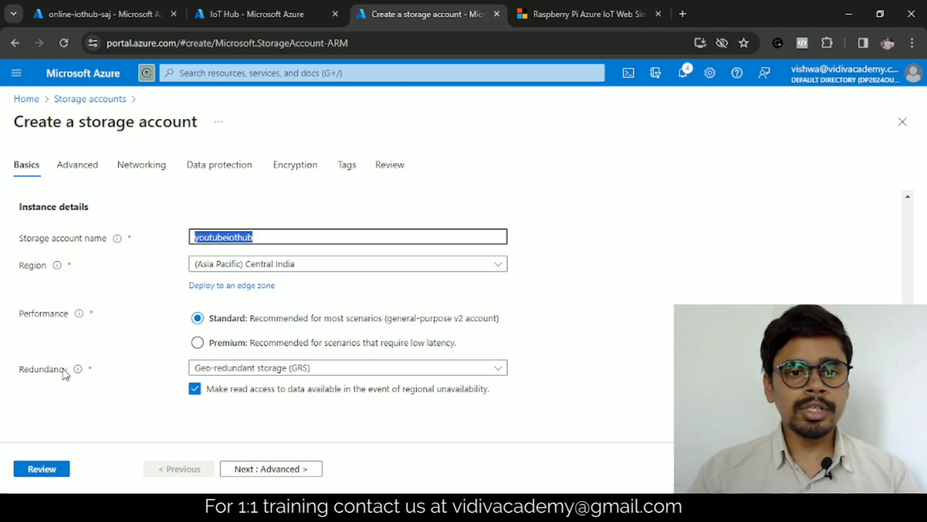
pyautogui.click(252, 370)
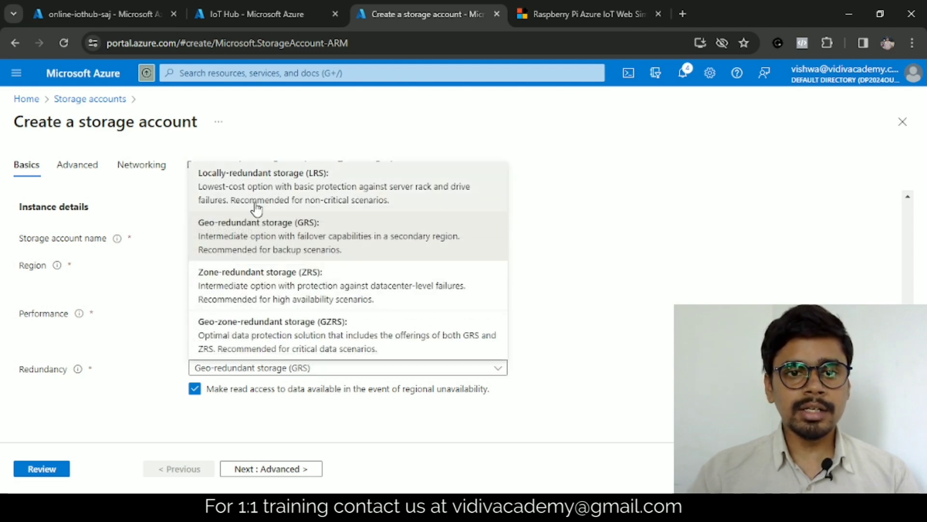
pyautogui.click(256, 199)
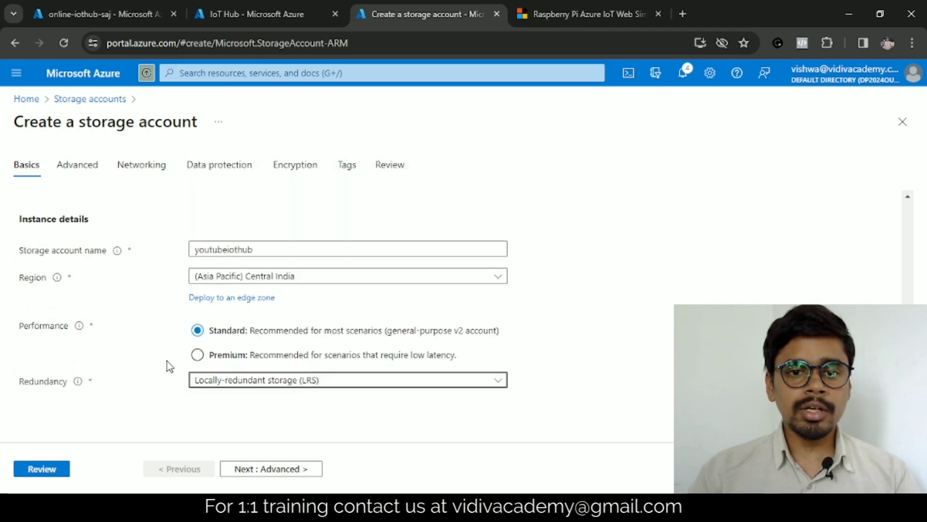
# - Allow enabling anonymous access on individual containers and keep public access from all networks for the storage account
pyautogui.click(248, 469)
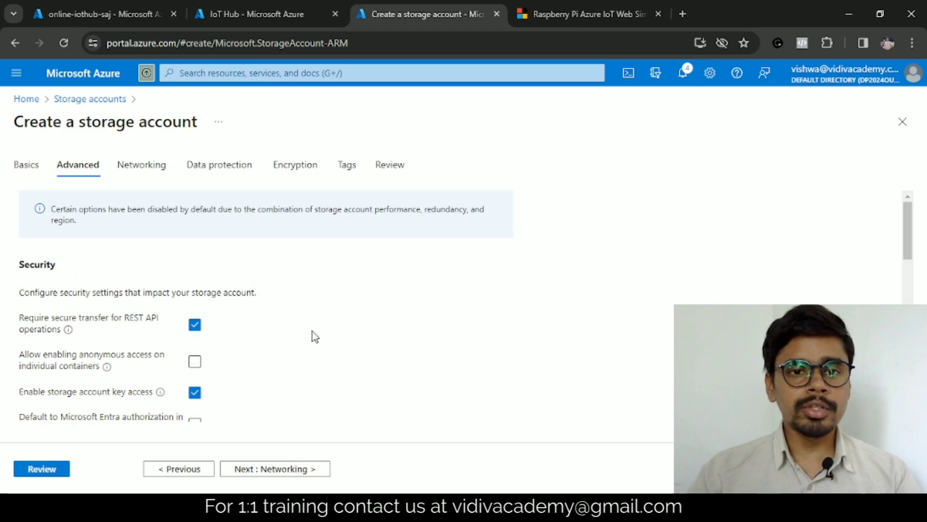
pyautogui.scroll(-3, 315, 335)
pyautogui.scroll(3, 315, 335)
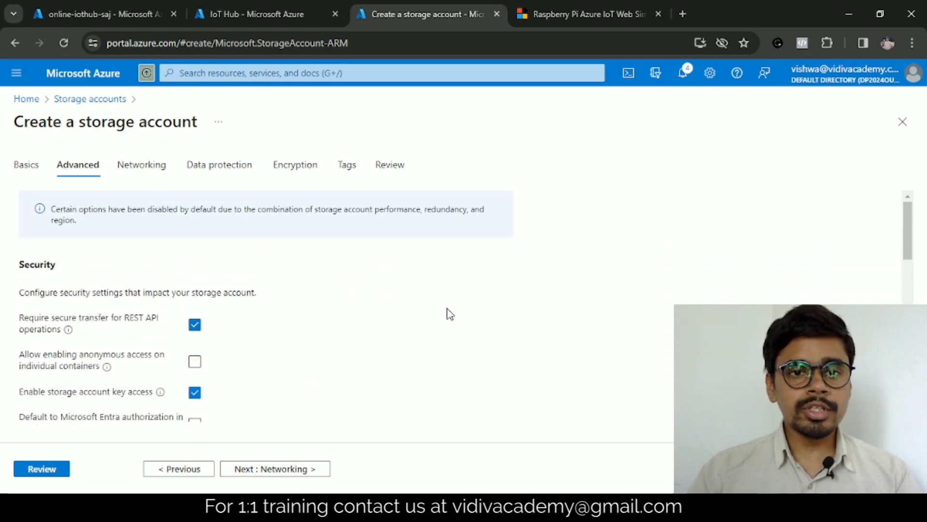
pyautogui.scroll(-4, 445, 317)
pyautogui.scroll(4, 484, 321)
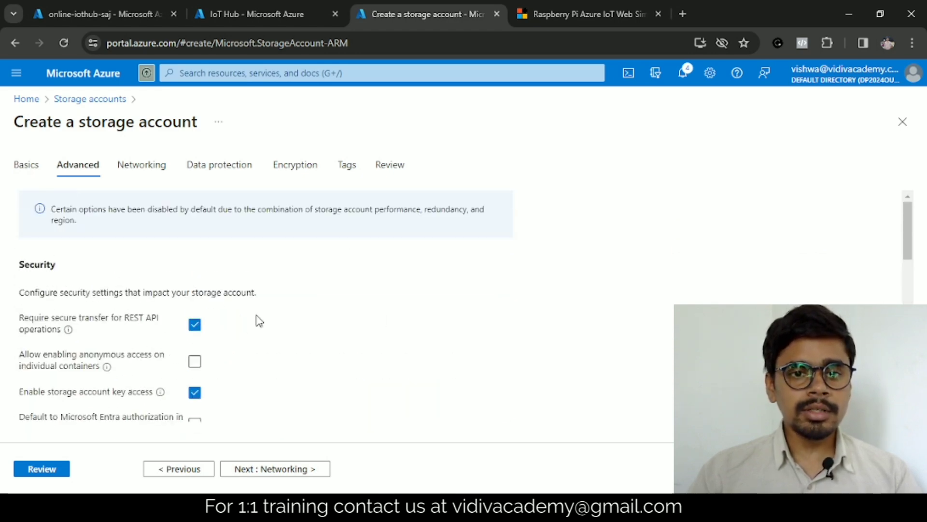
pyautogui.click(195, 362)
pyautogui.scroll(-4, 325, 346)
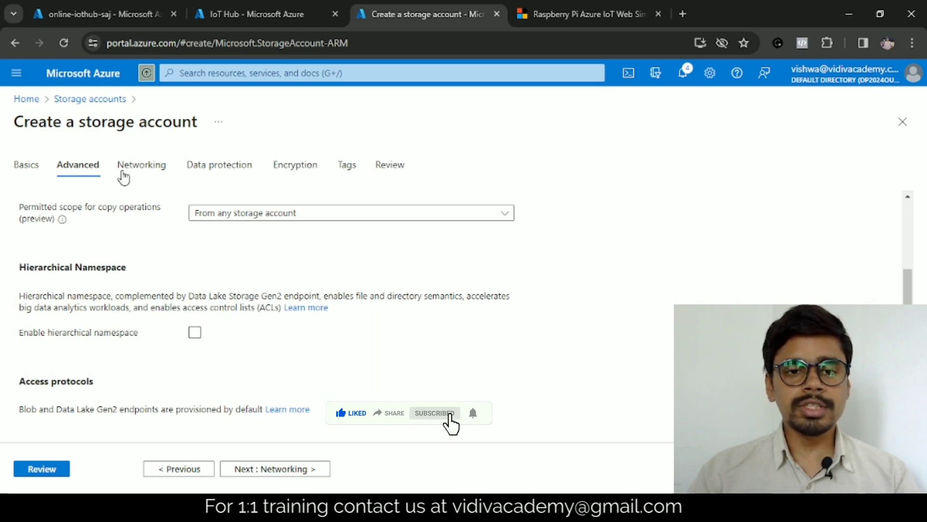
pyautogui.scroll(-5, 217, 296)
pyautogui.click(267, 469)
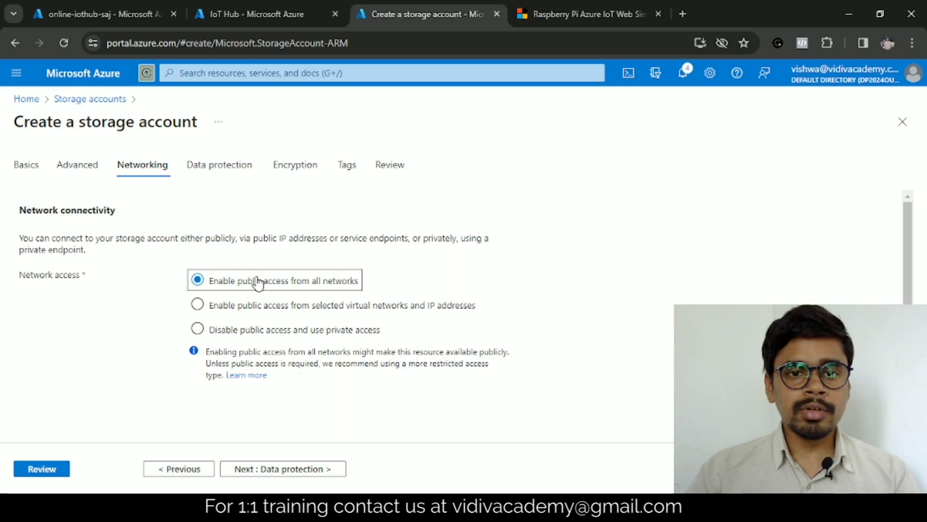
pyautogui.click(284, 467)
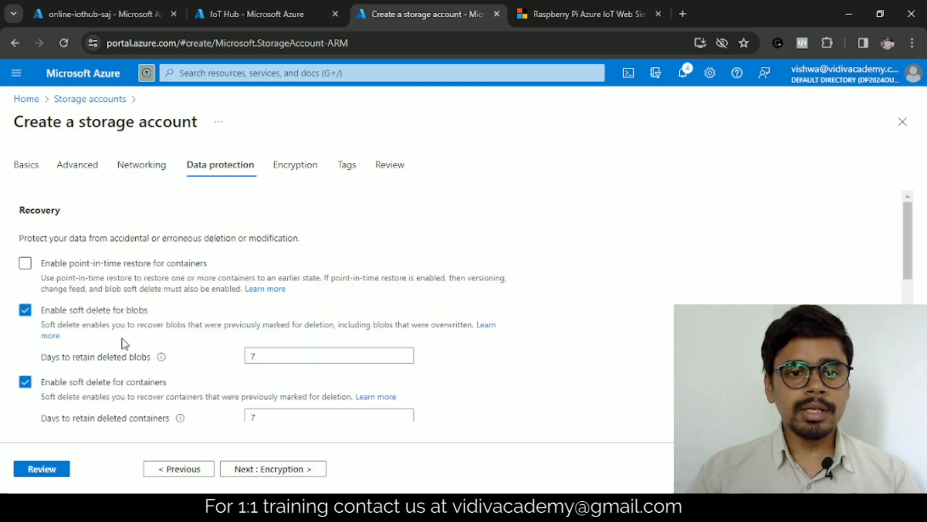
# - Enable versioning for blobs with all versions kept, and accept Microsoft-managed keys as the encryption type
pyautogui.scroll(-5, 217, 337)
pyautogui.scroll(4, 218, 335)
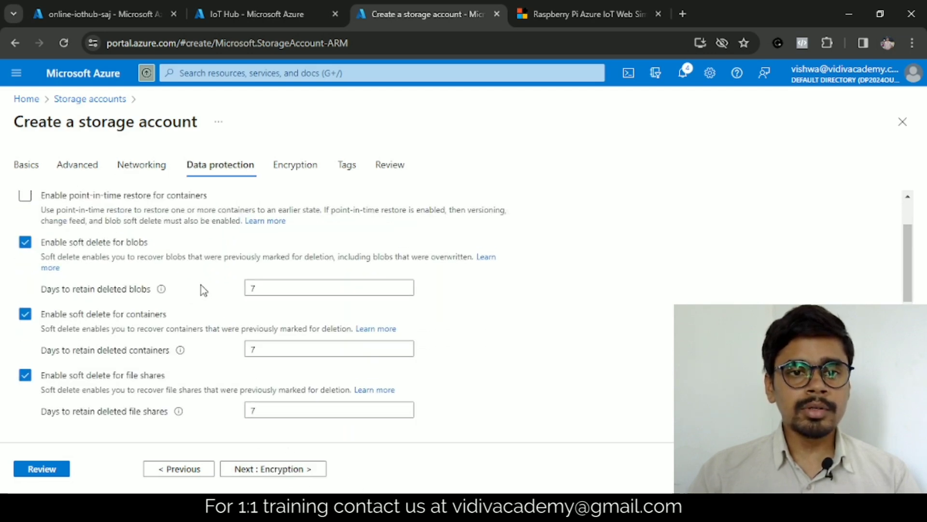
pyautogui.click(268, 286)
pyautogui.scroll(-5, 280, 295)
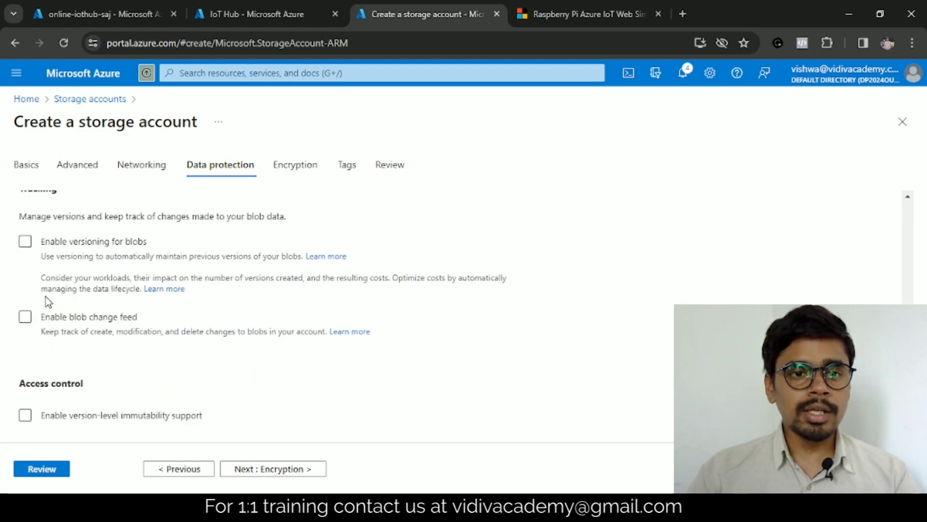
pyautogui.click(26, 243)
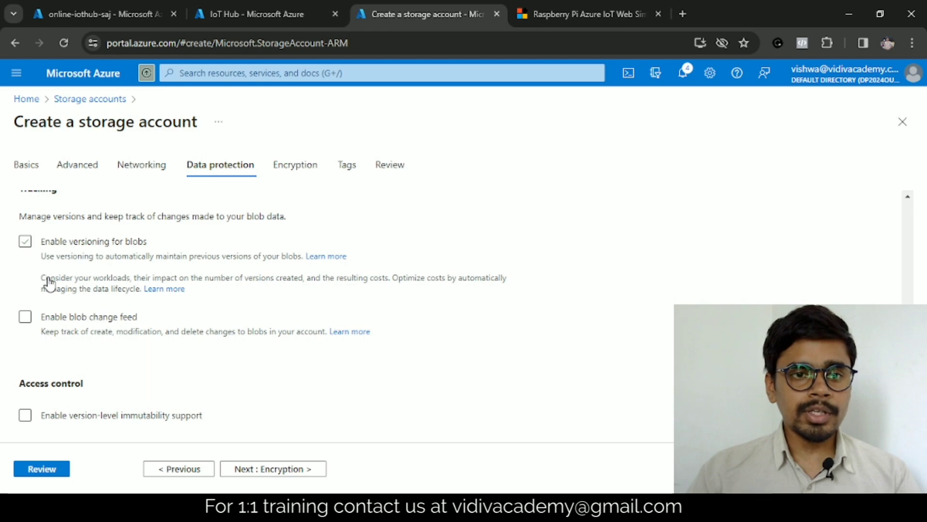
pyautogui.scroll(-2, 411, 382)
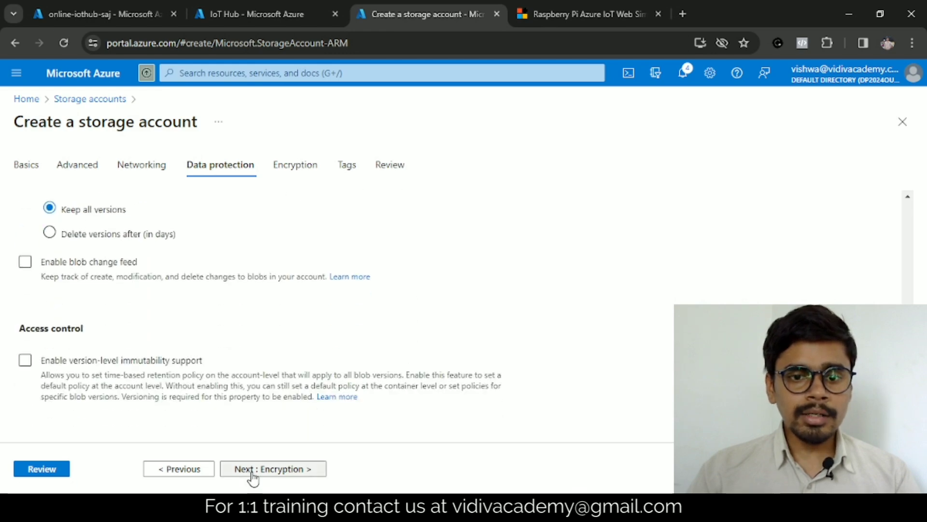
pyautogui.click(249, 478)
pyautogui.click(244, 469)
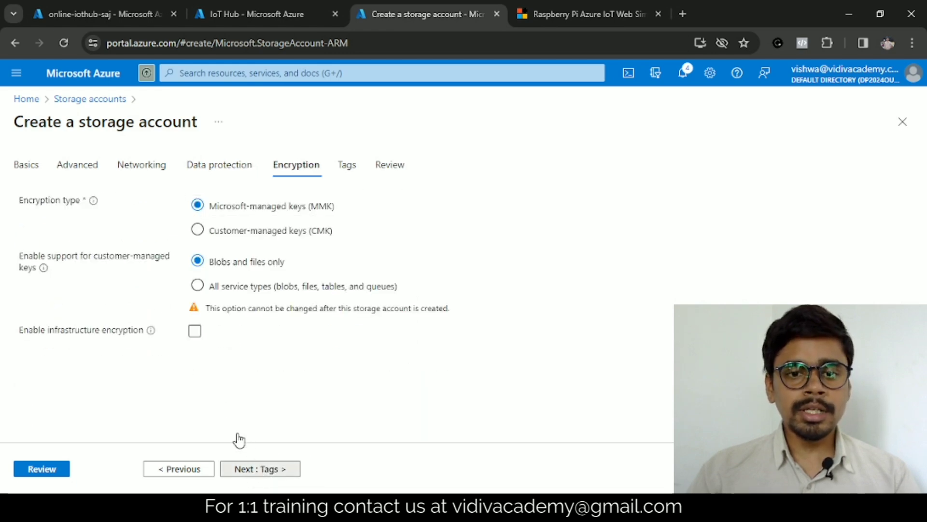
# - Add an owner tag to the storage account with the owner's name as its value
pyautogui.click(83, 295)
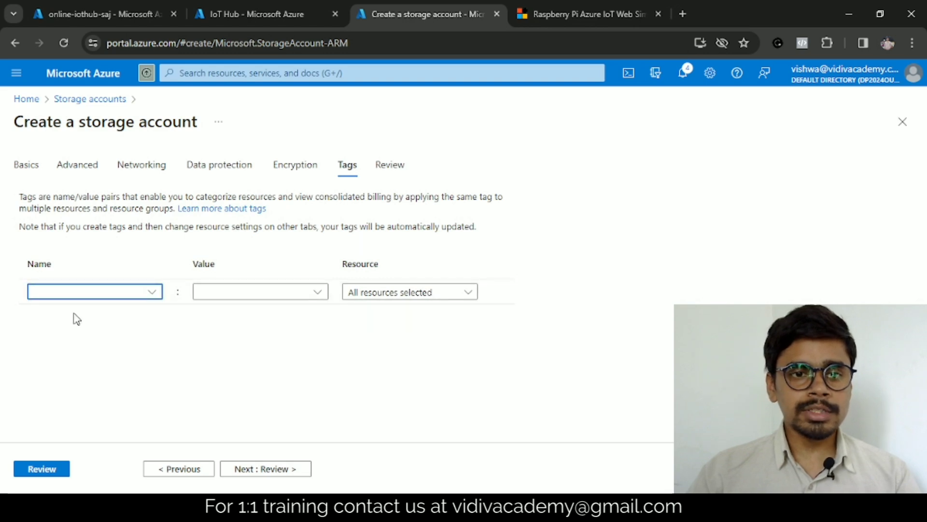
pyautogui.write('o')
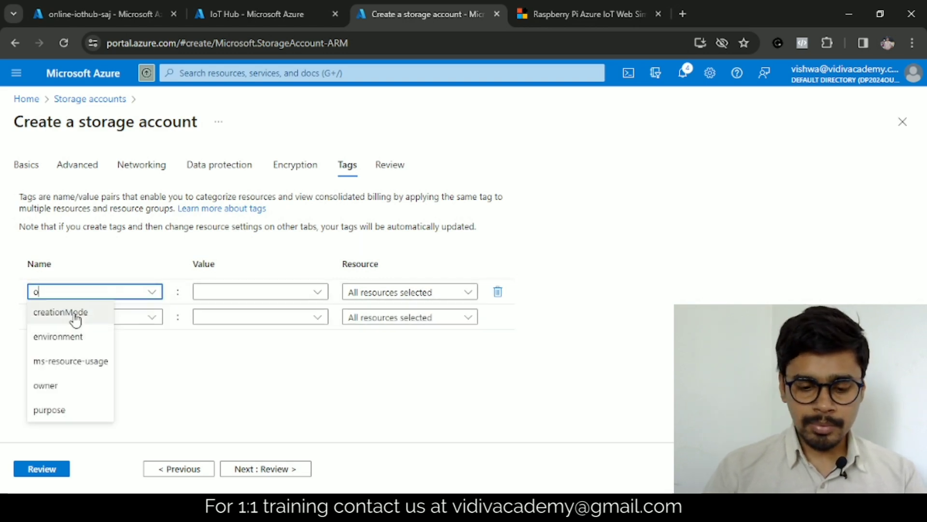
pyautogui.write('wner')
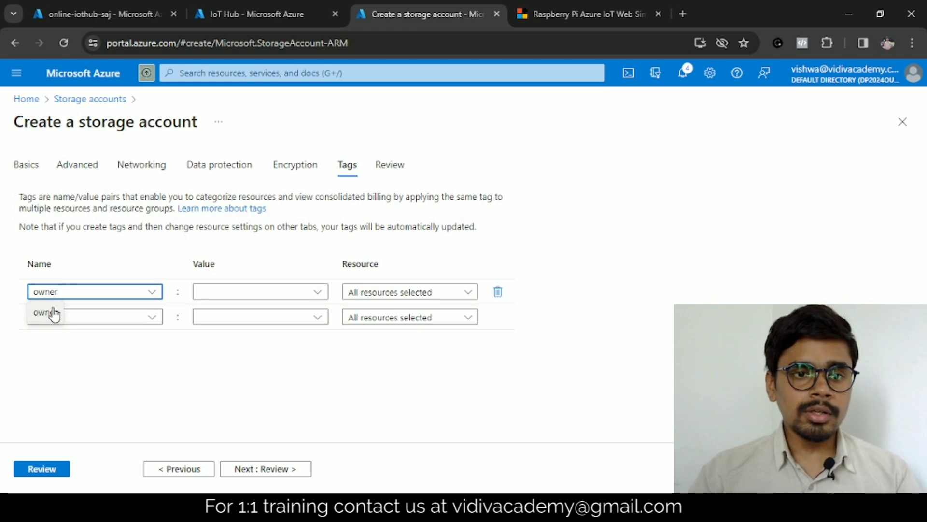
pyautogui.click(66, 313)
pyautogui.click(317, 292)
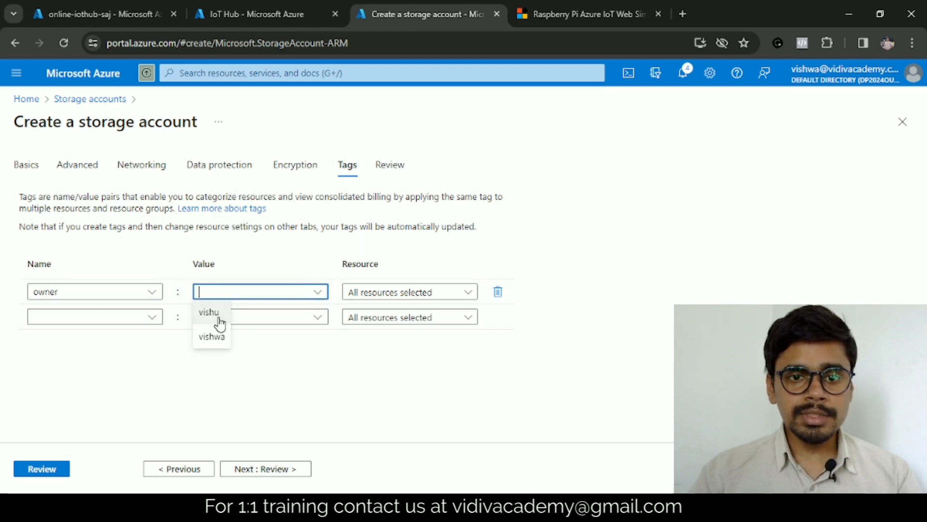
pyautogui.click(212, 321)
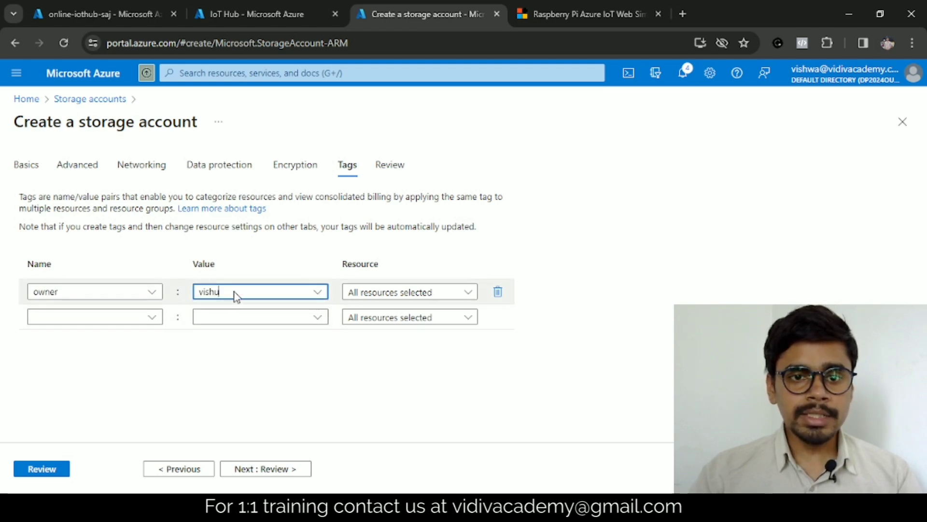
pyautogui.click(317, 292)
# - Add a purpose tag to the storage account with the value youtube demonstration
pyautogui.click(88, 318)
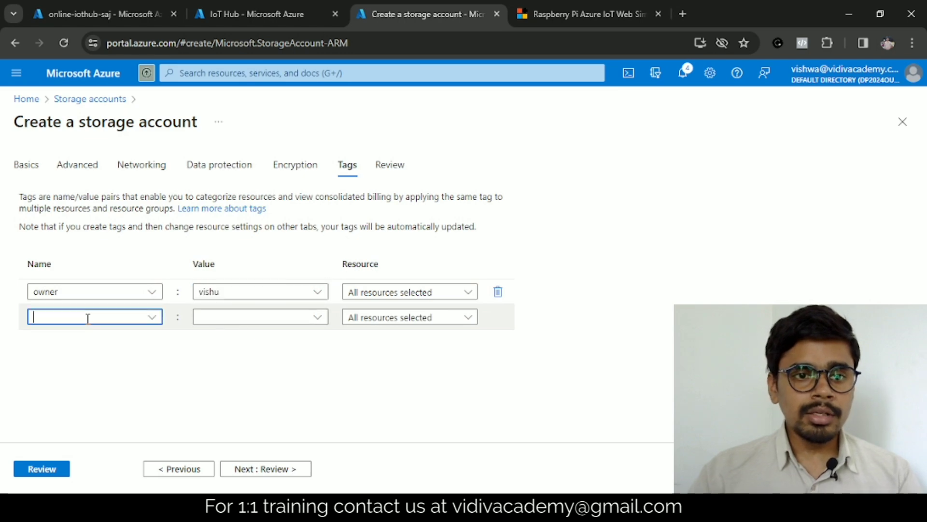
pyautogui.write('purp')
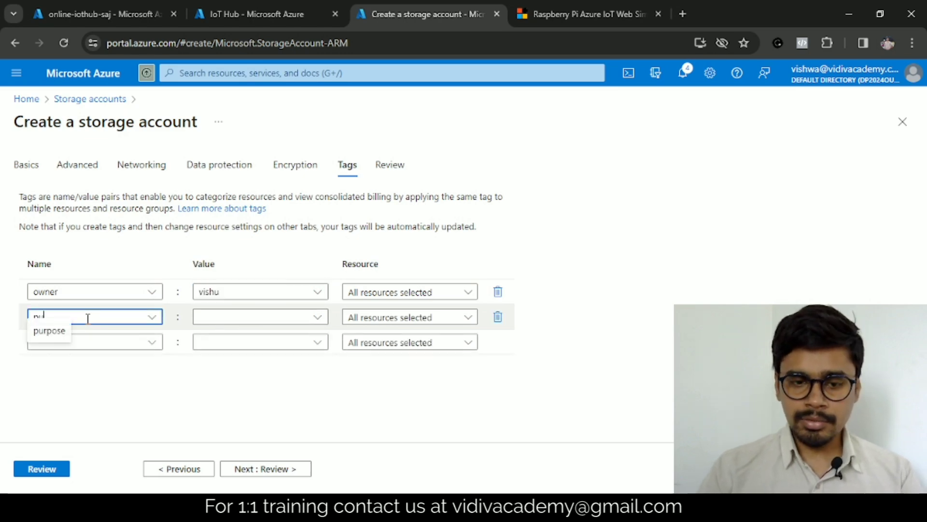
pyautogui.click(49, 340)
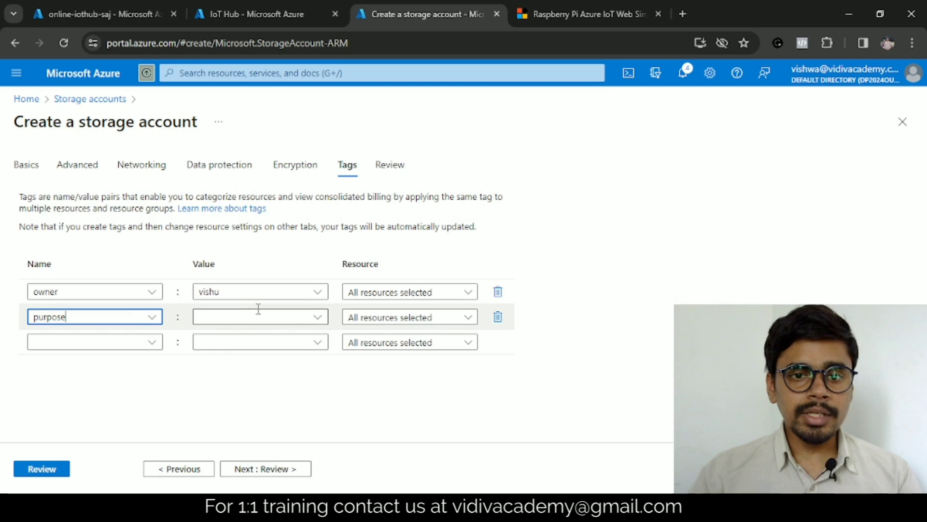
pyautogui.click(247, 317)
pyautogui.write('you')
pyautogui.click(229, 340)
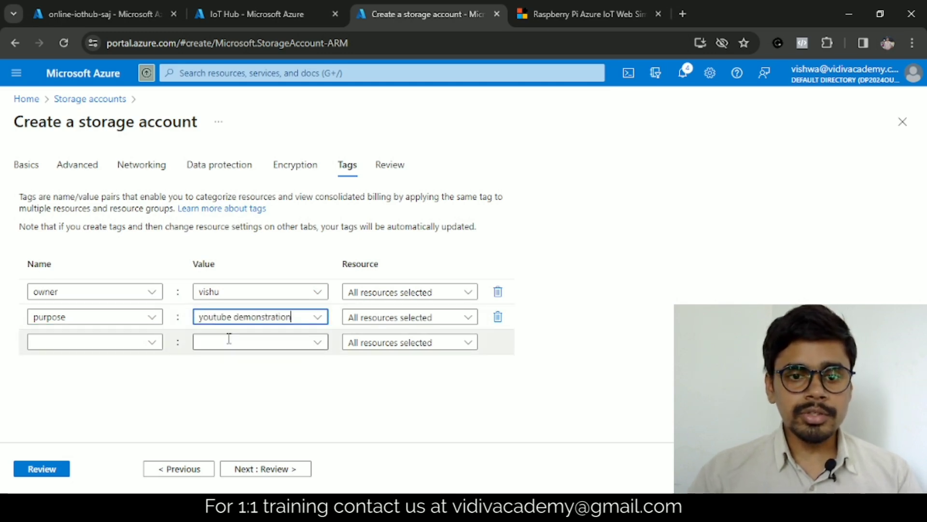
# - Review and create the storage account, and open the deployed youtubeiothub resource
pyautogui.click(248, 469)
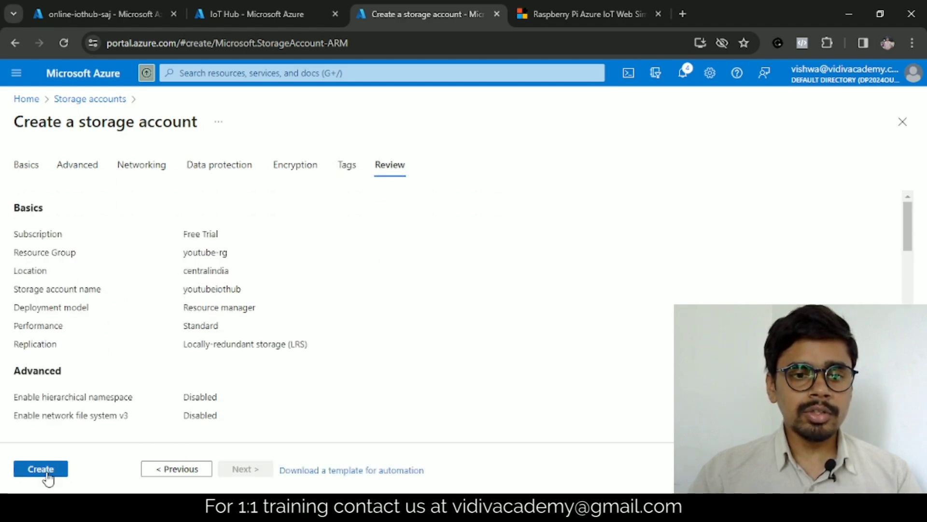
pyautogui.click(41, 472)
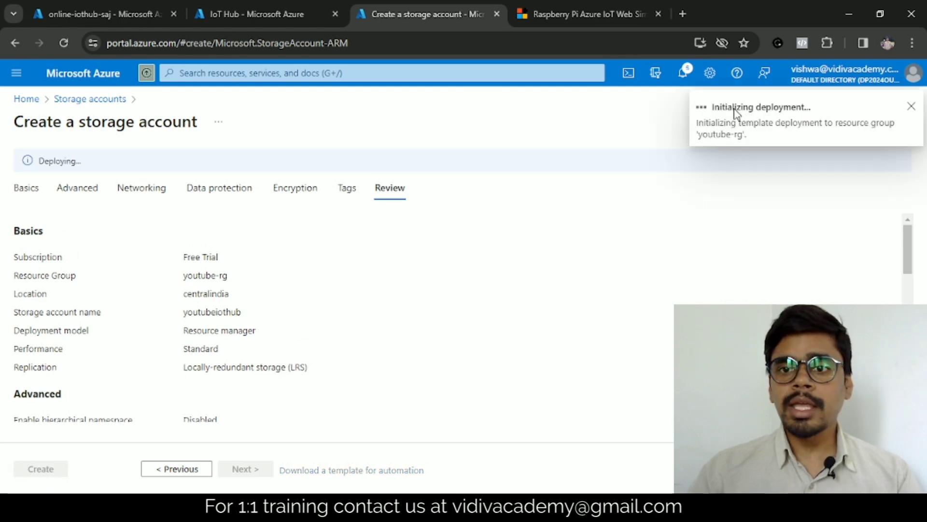
pyautogui.click(245, 6)
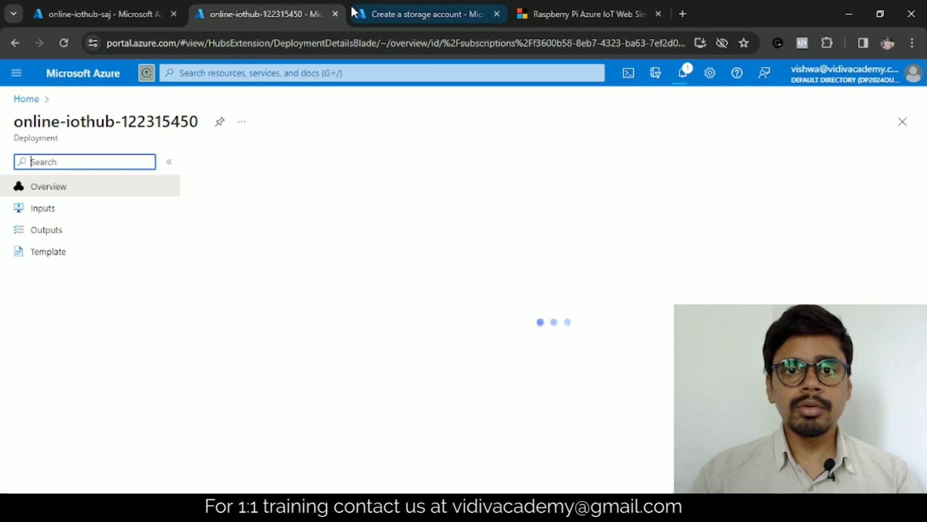
pyautogui.click(382, 6)
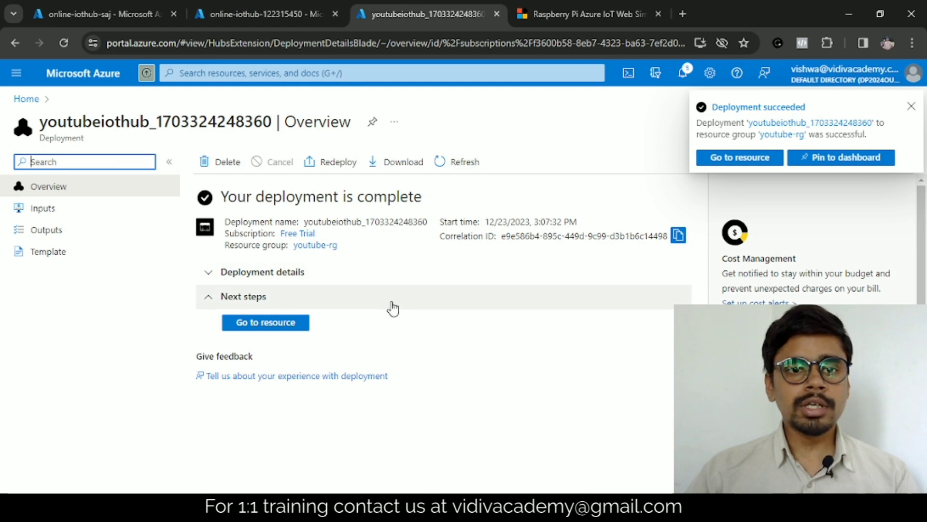
pyautogui.click(261, 327)
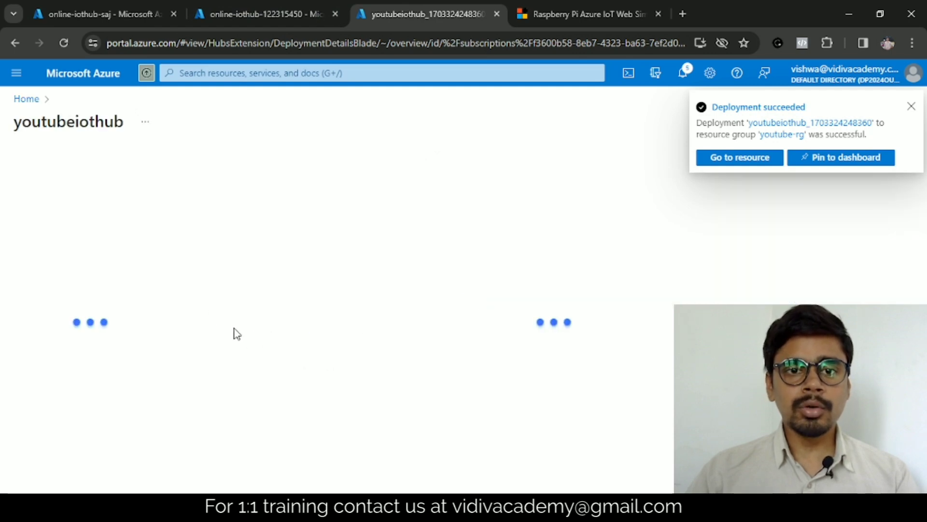
pyautogui.doubleClick(69, 121)
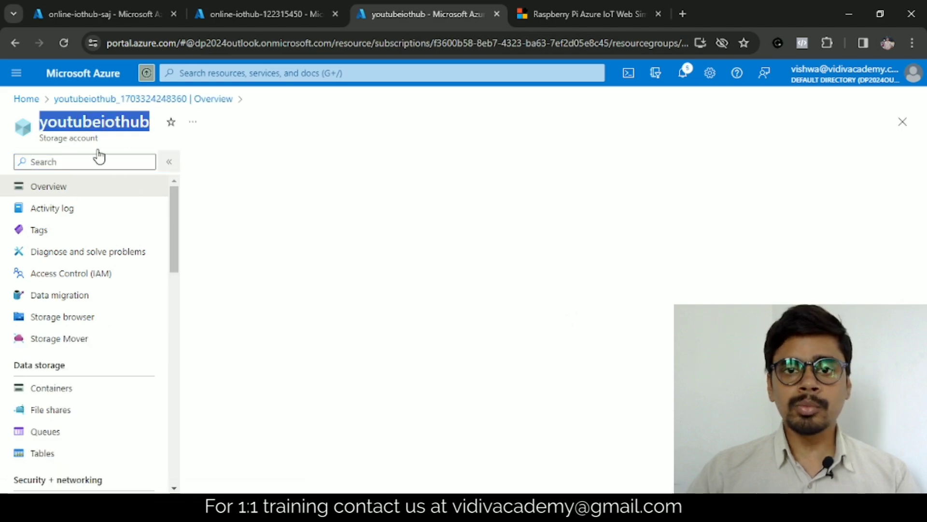
# - Open the online-iothub resource from its completed IoT hub deployment
pyautogui.click(253, 7)
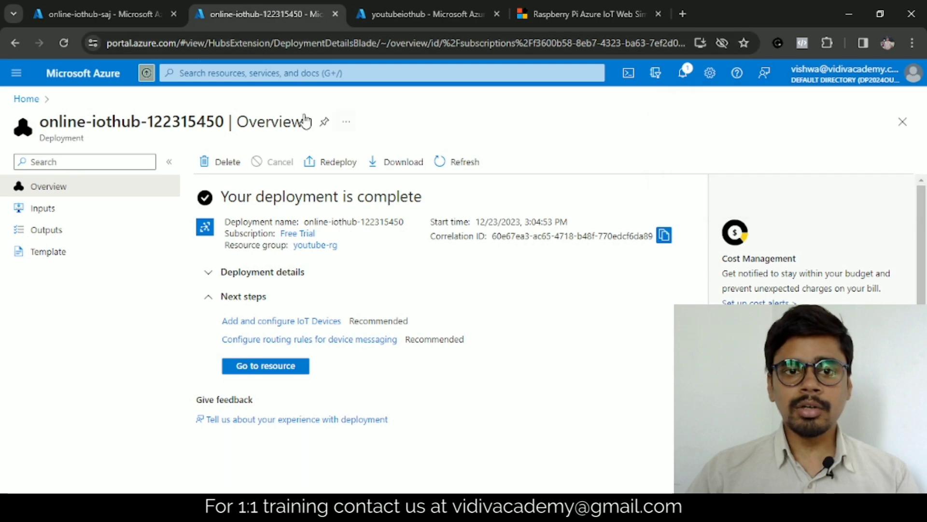
pyautogui.click(284, 375)
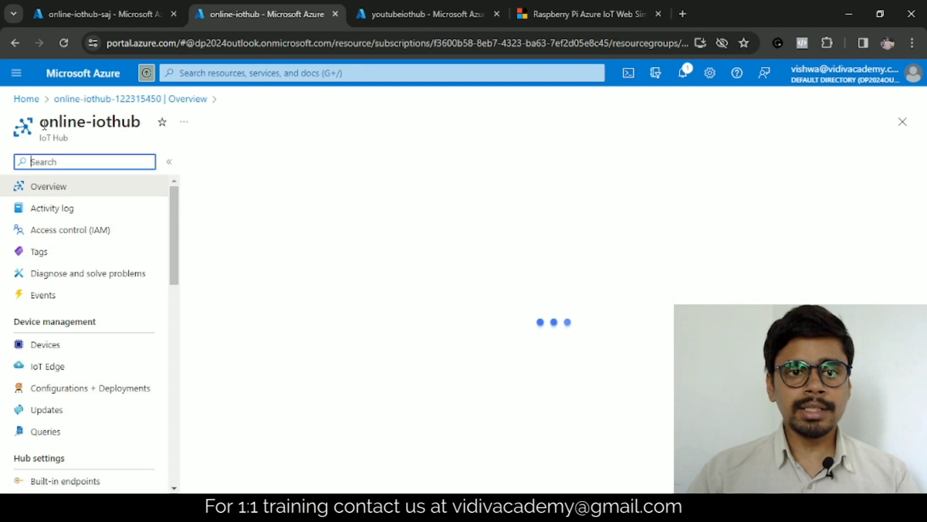
pyautogui.moveTo(40, 123); pyautogui.dragTo(135, 124)
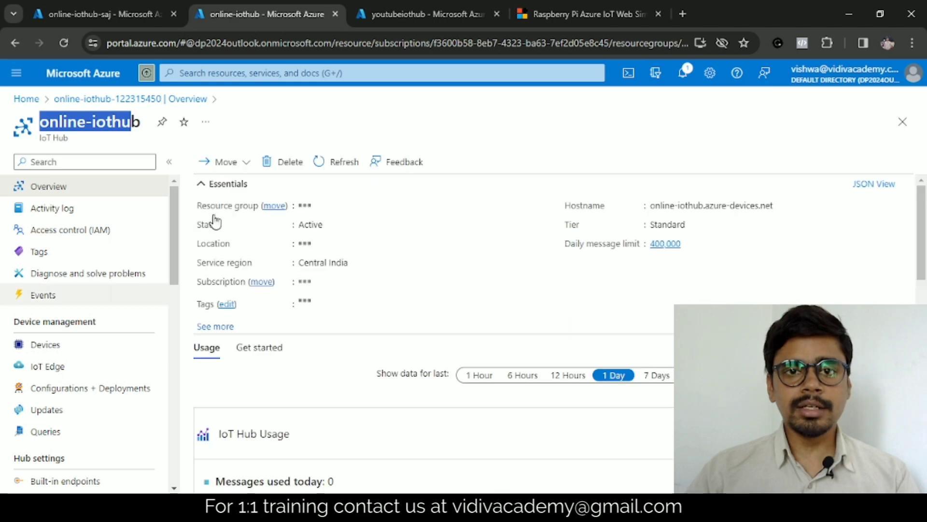
# - Create a container named output with private access in the youtubeiothub storage account and open it to view its blobs
pyautogui.click(389, 11)
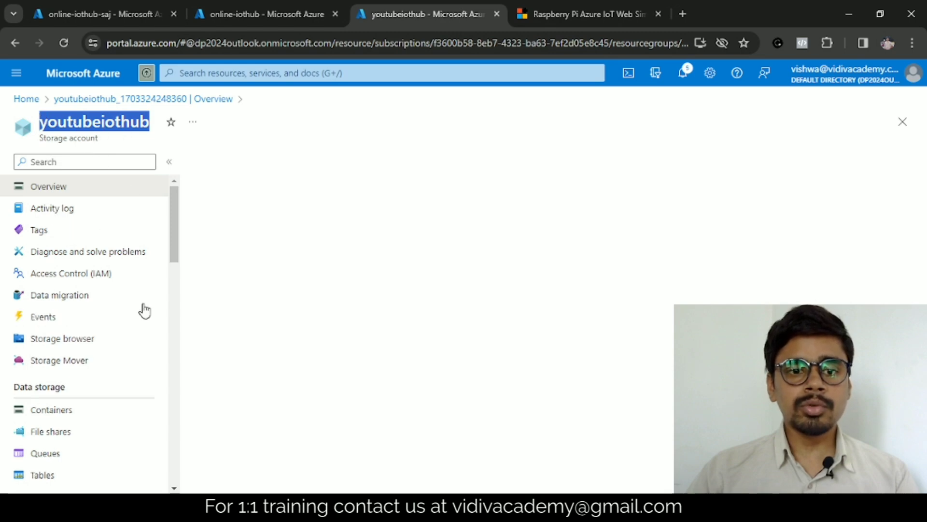
pyautogui.click(58, 416)
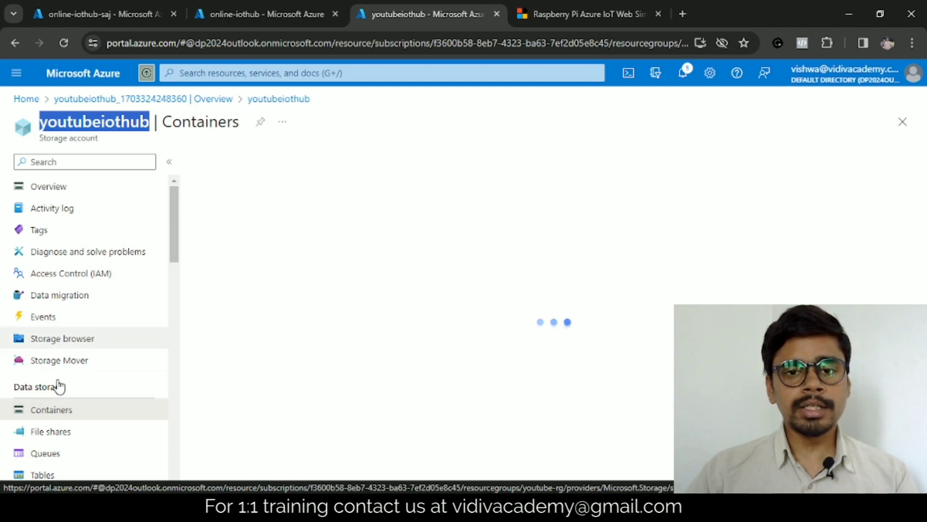
pyautogui.scroll(-3, 74, 282)
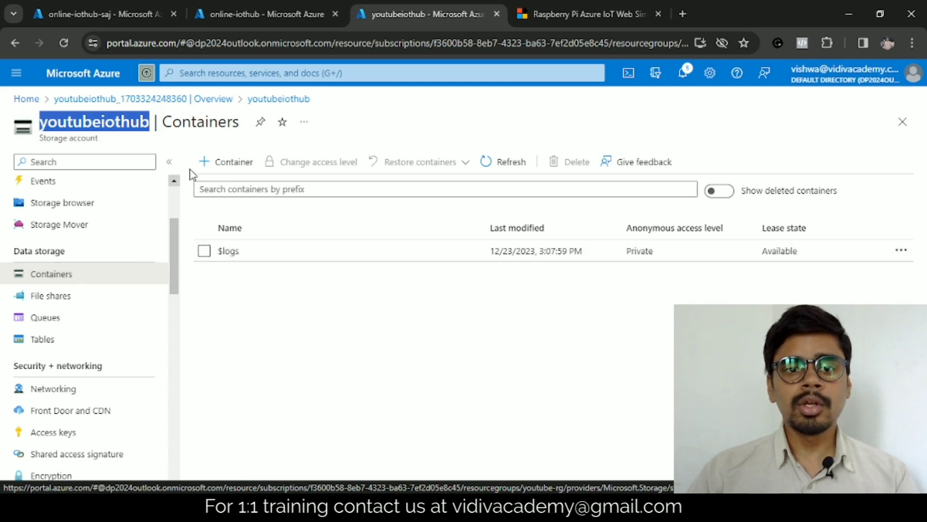
pyautogui.click(208, 164)
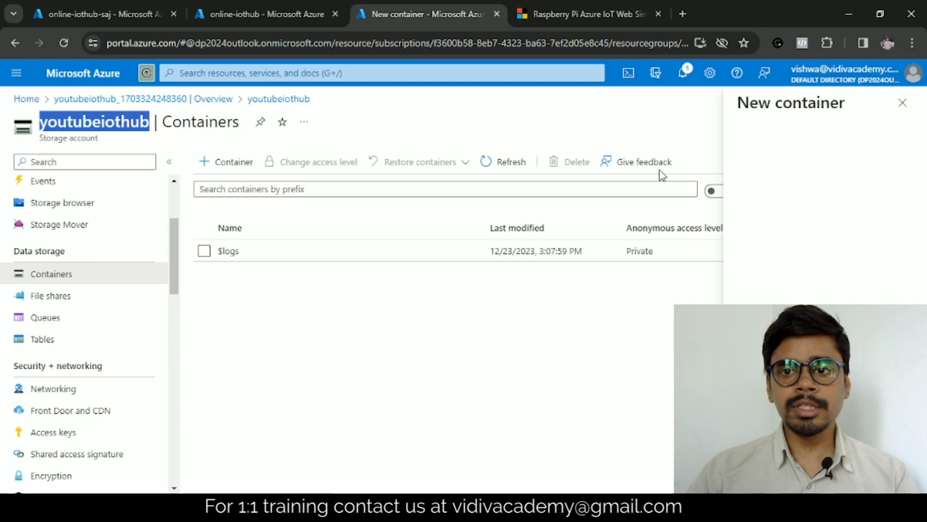
pyautogui.write('output')
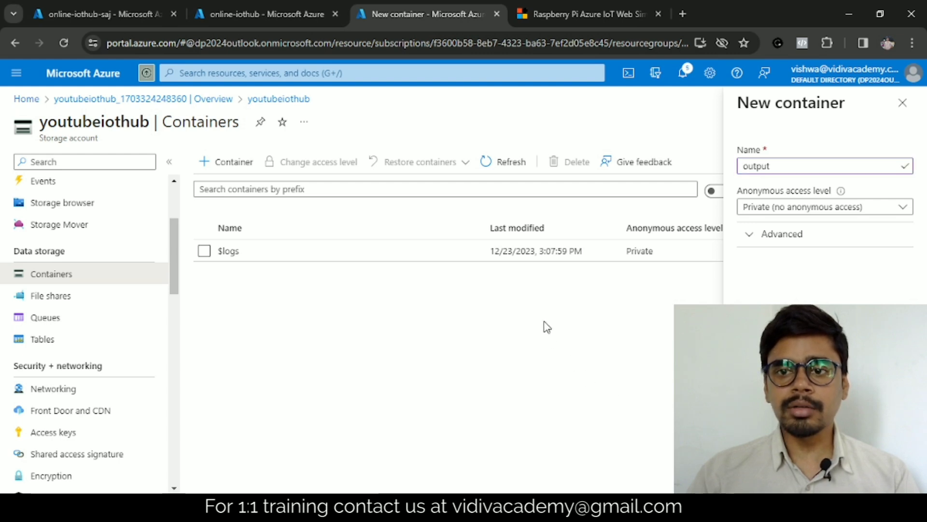
pyautogui.press('Return')
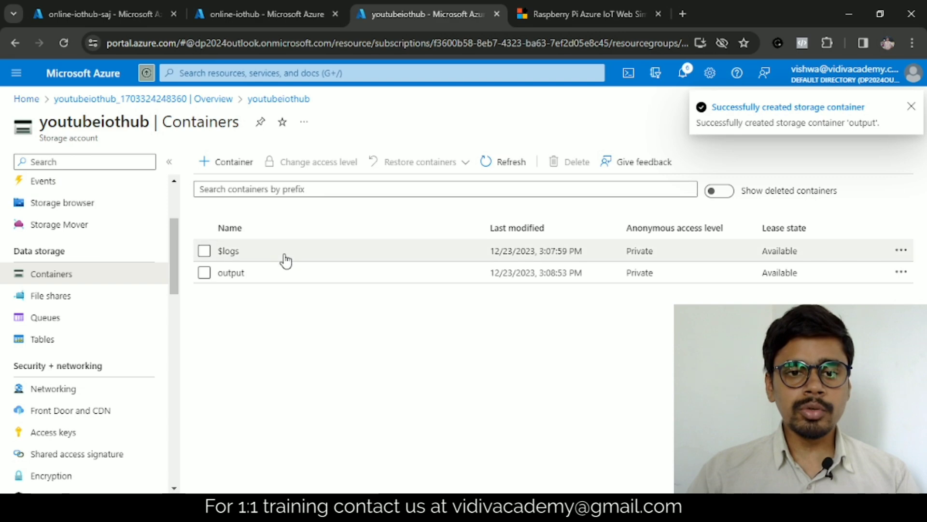
pyautogui.click(241, 274)
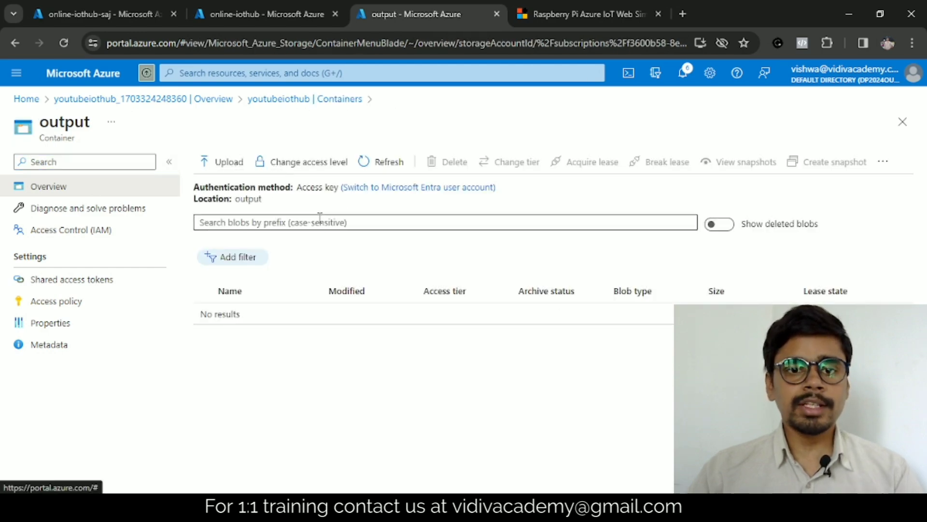
pyautogui.moveTo(244, 319); pyautogui.dragTo(197, 323)
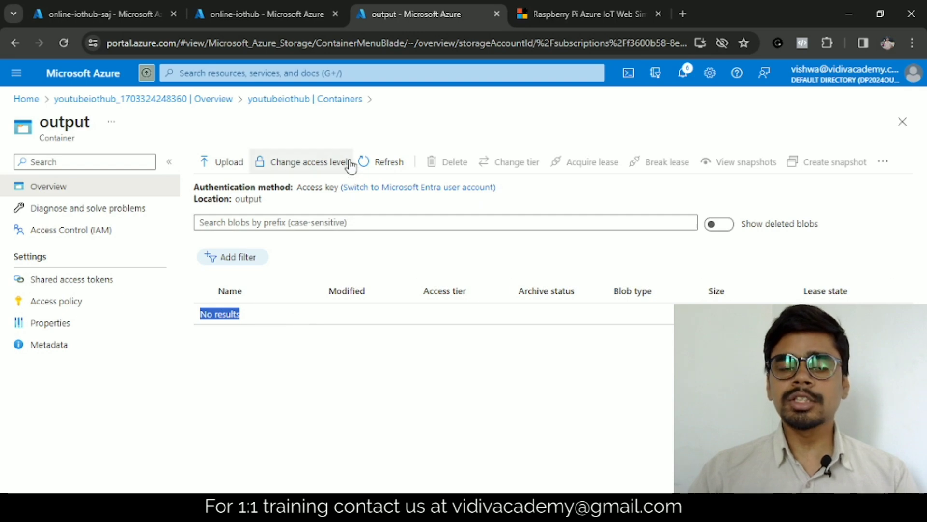
# - Check the number of IoT devices in the usage overview of online-iothub
pyautogui.click(262, 13)
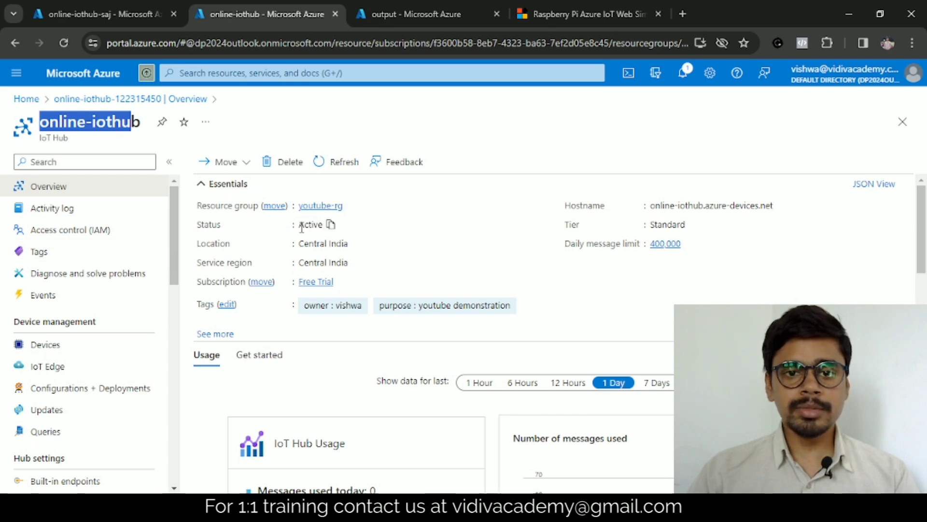
pyautogui.scroll(-3, 289, 270)
pyautogui.scroll(-3, 253, 295)
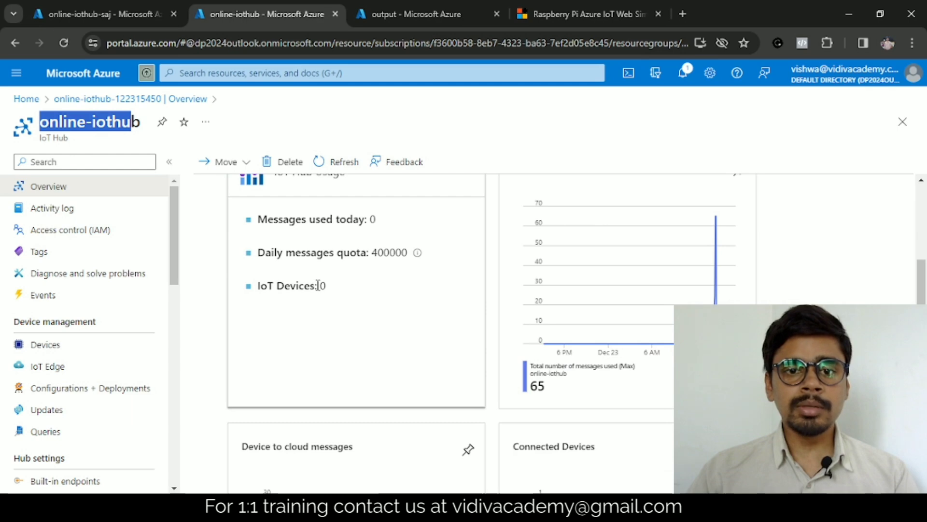
pyautogui.moveTo(319, 285); pyautogui.dragTo(375, 289)
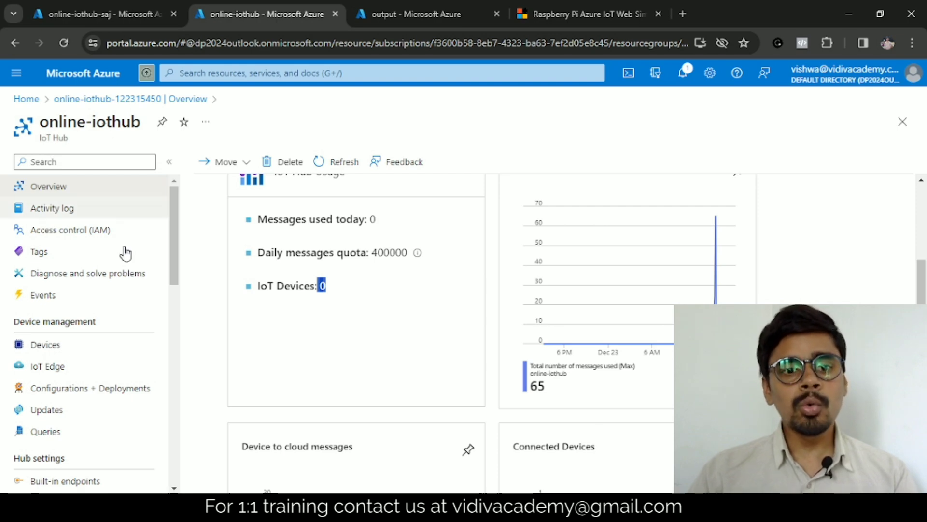
# - Add a device with the ID onlineiothub to the online-iothub hub, using symmetric key authentication with auto-generated keys, and save it
pyautogui.click(59, 350)
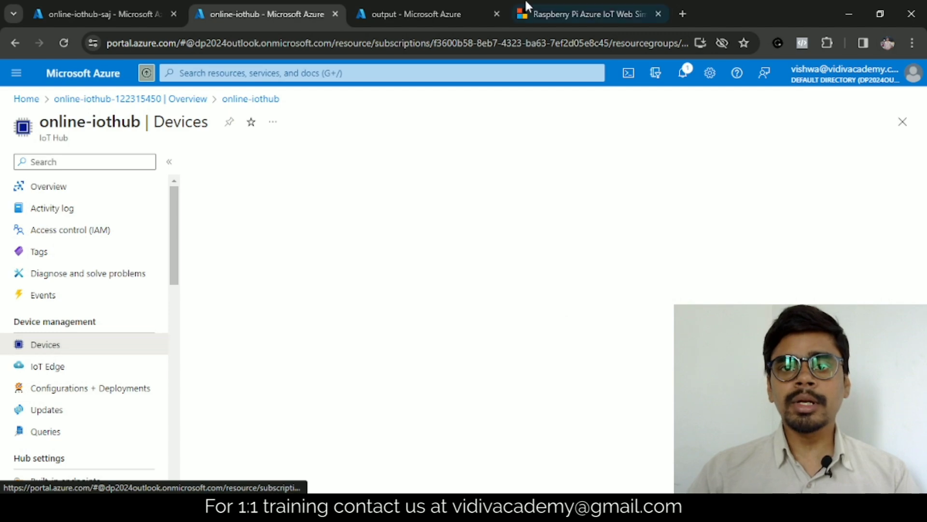
pyautogui.click(557, 20)
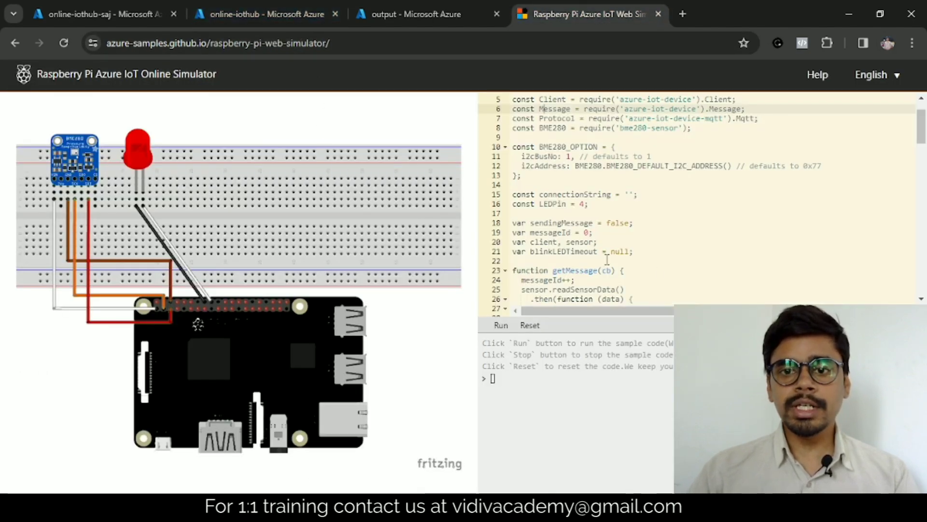
pyautogui.click(257, 16)
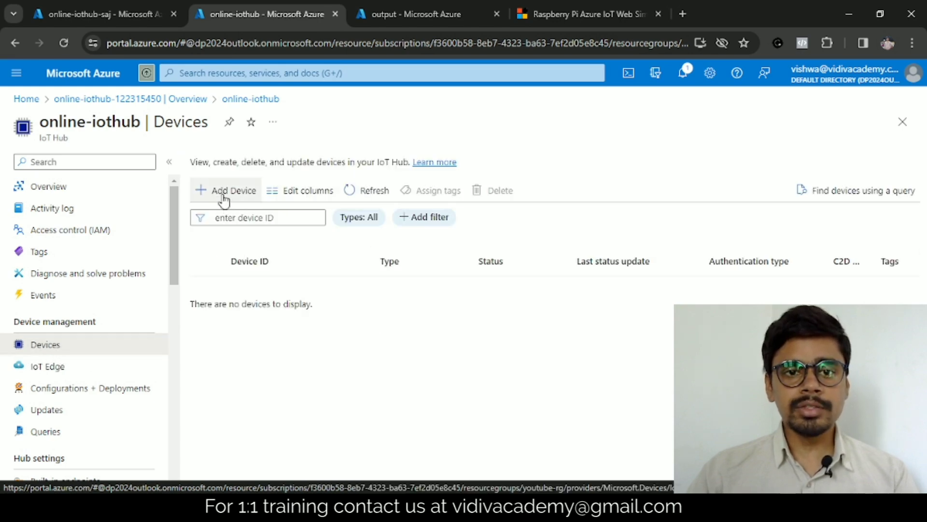
pyautogui.click(224, 191)
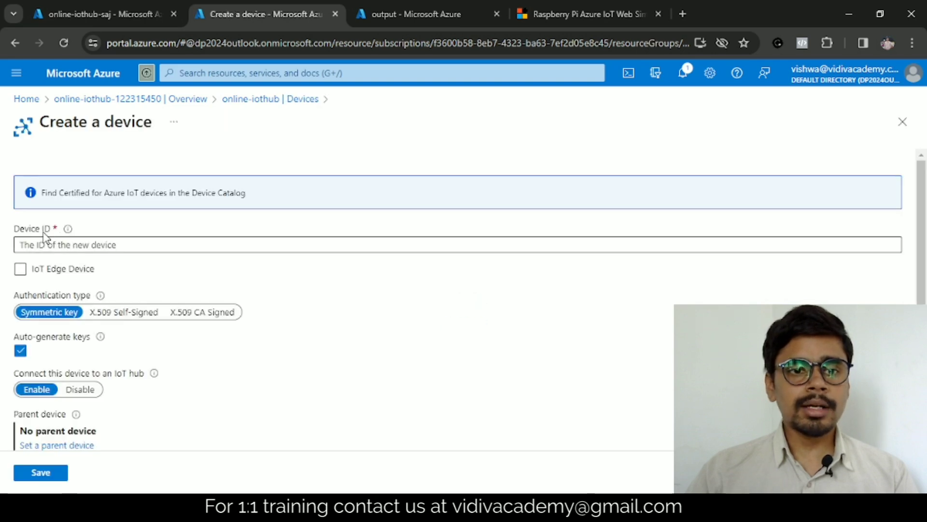
pyautogui.click(39, 241)
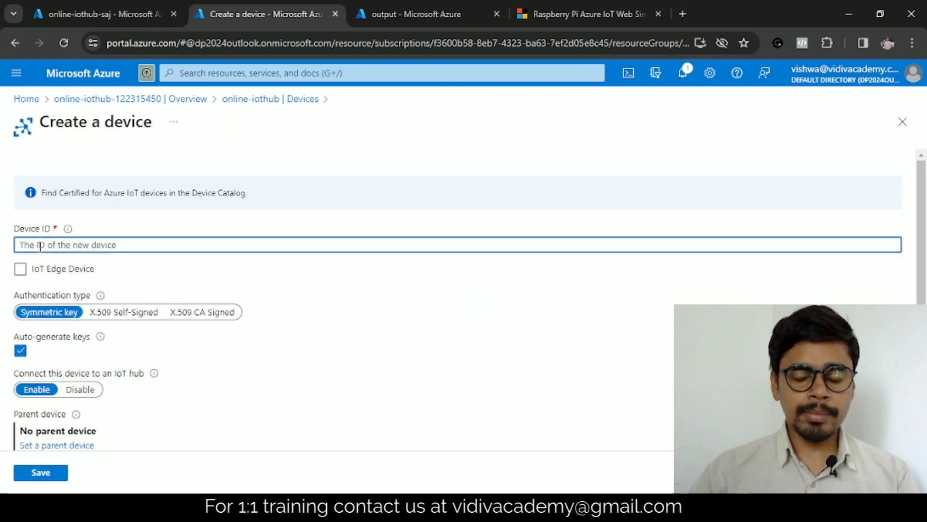
pyautogui.write('onl')
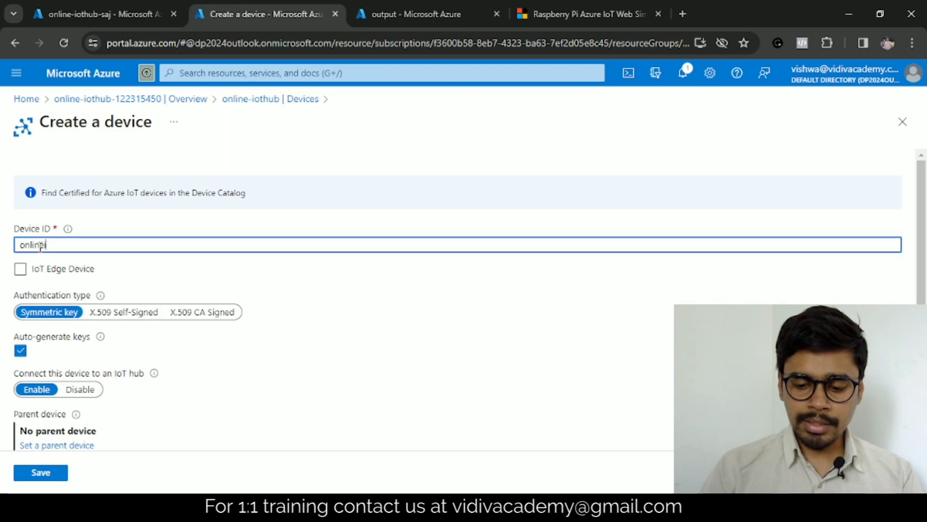
pyautogui.write('ineiothub')
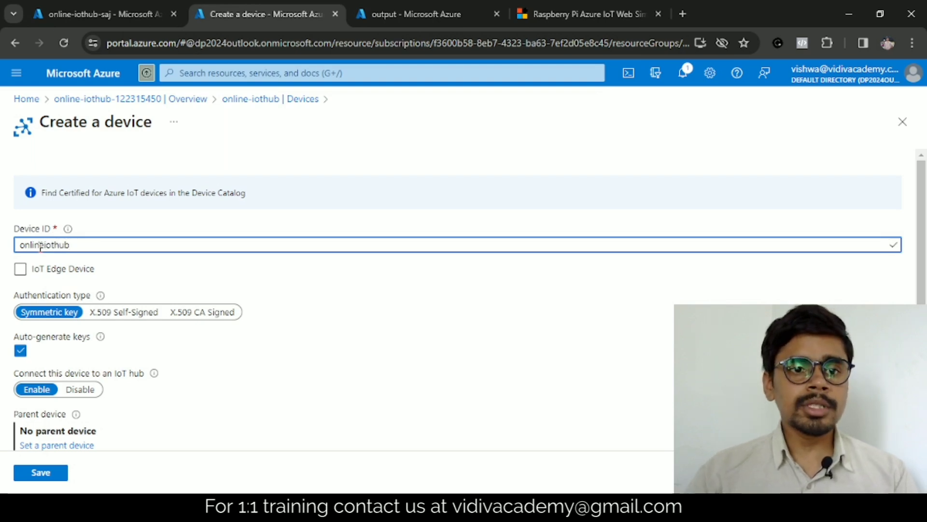
pyautogui.moveTo(76, 245); pyautogui.dragTo(4, 247)
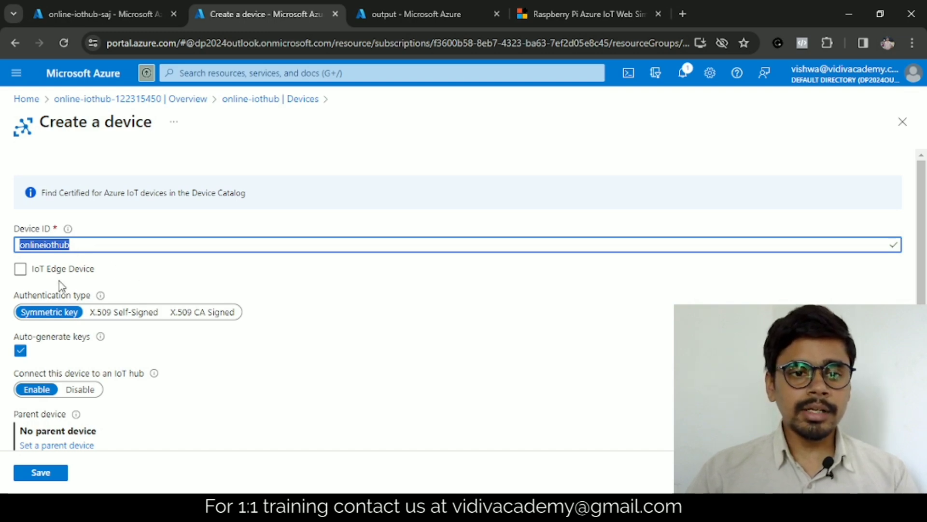
pyautogui.scroll(-1, 65, 285)
pyautogui.click(38, 473)
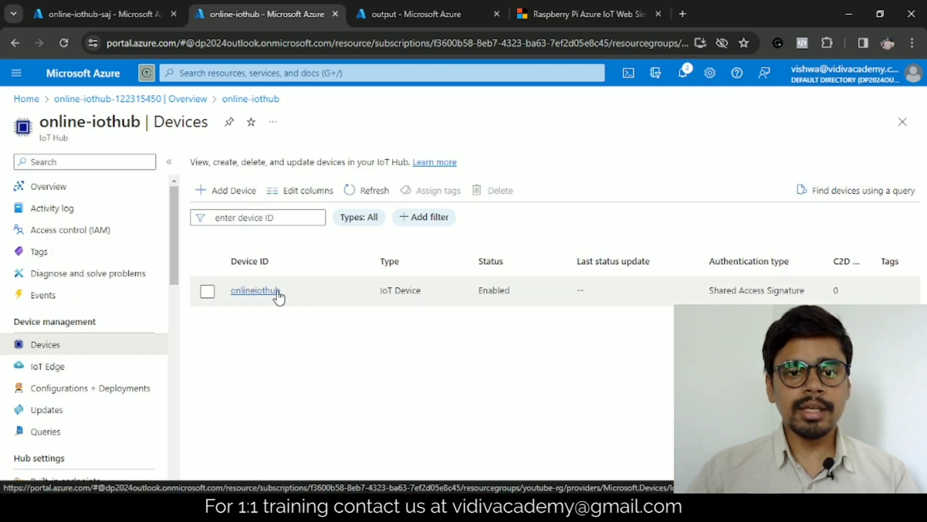
# - Open the onlineiothub device from the hub's device list and copy its primary connection string
pyautogui.click(594, 13)
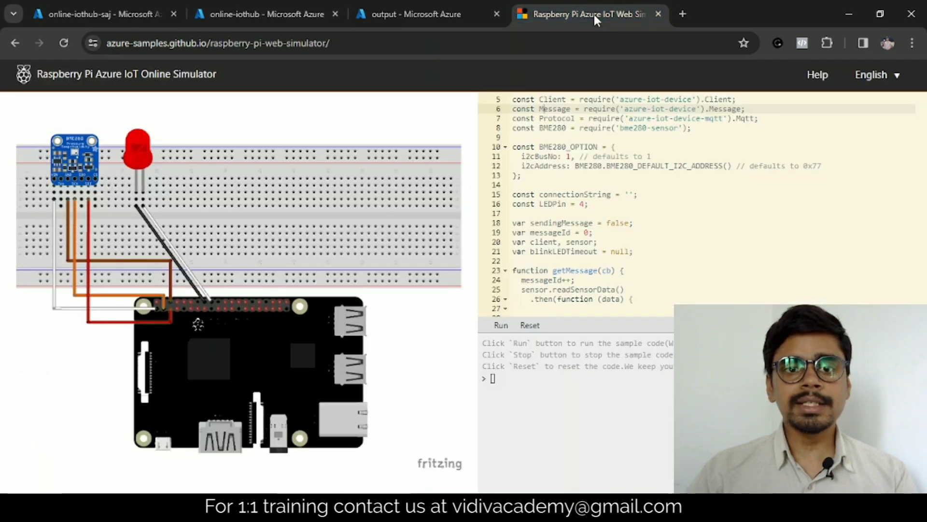
pyautogui.click(260, 14)
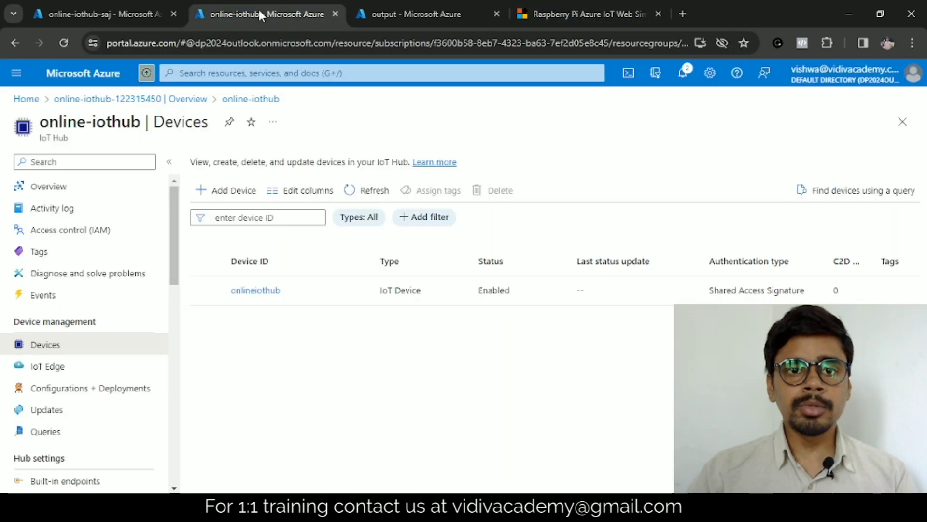
pyautogui.click(255, 291)
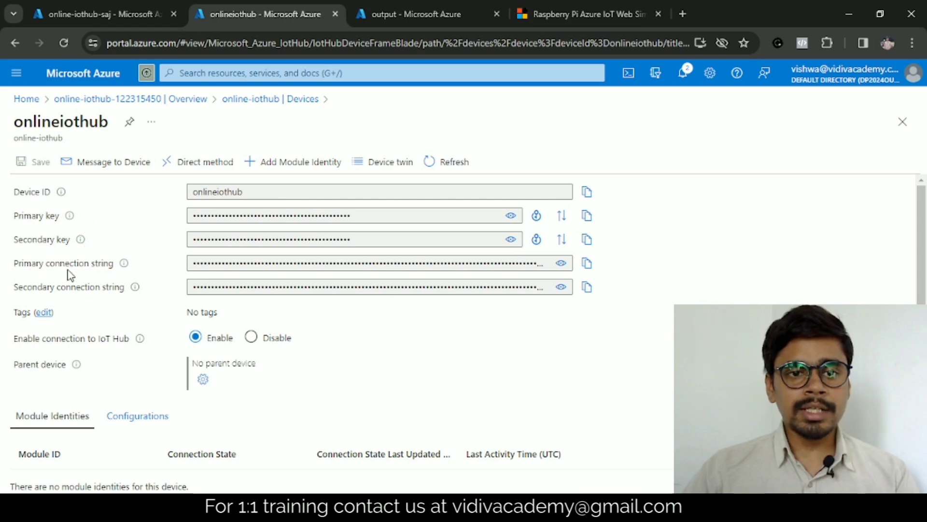
pyautogui.click(587, 263)
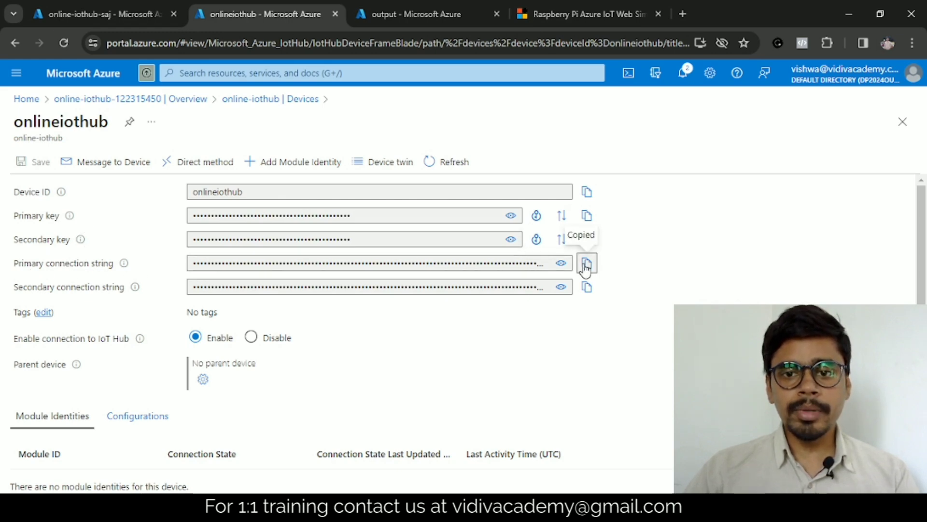
# - Paste the device's primary connection string as the value of the connectionString constant in the Raspberry Pi simulator code
pyautogui.click(556, 14)
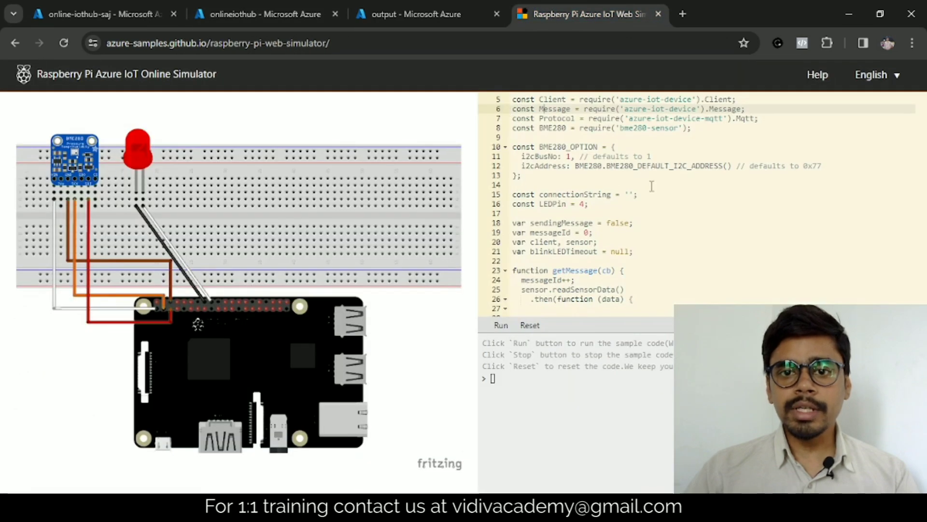
pyautogui.scroll(1, 658, 172)
pyautogui.scroll(-1, 634, 175)
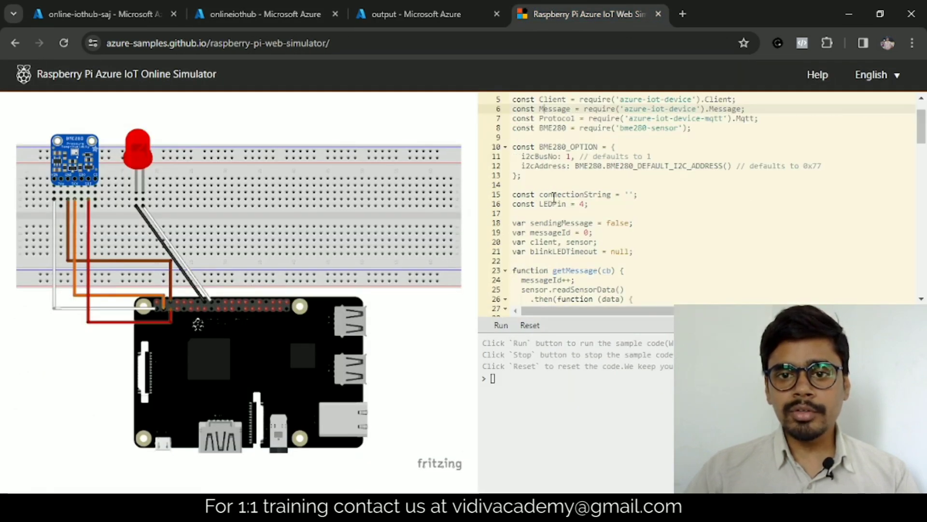
pyautogui.click(581, 203)
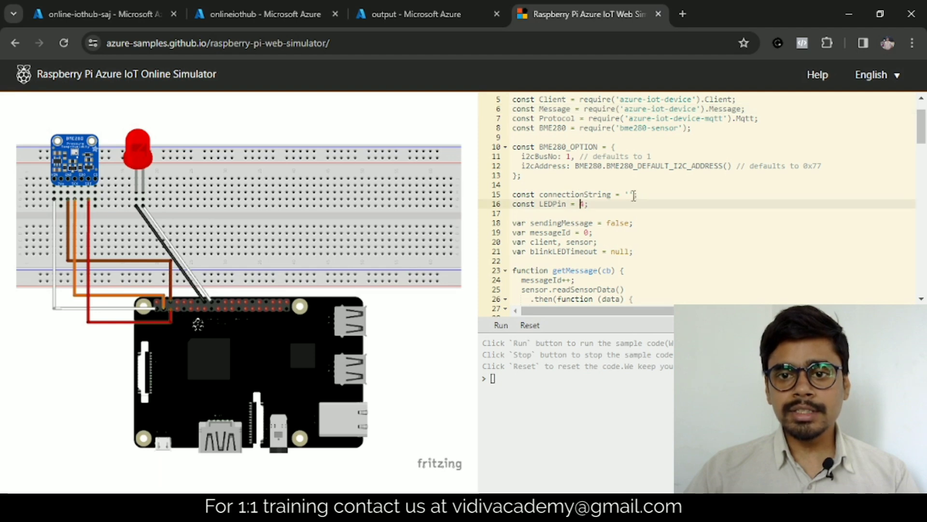
pyautogui.press('Up')
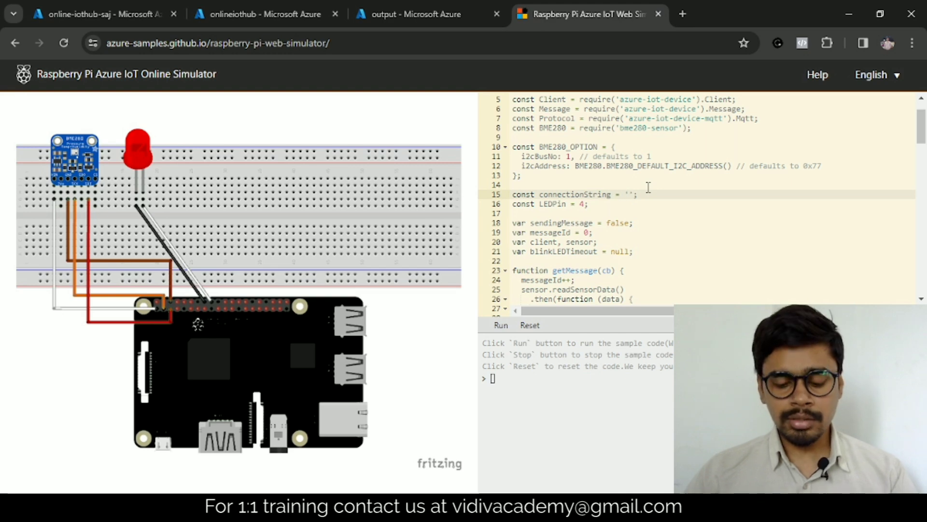
pyautogui.hotkey('ctrl', 'v')
pyautogui.press('End')
pyautogui.write(';')
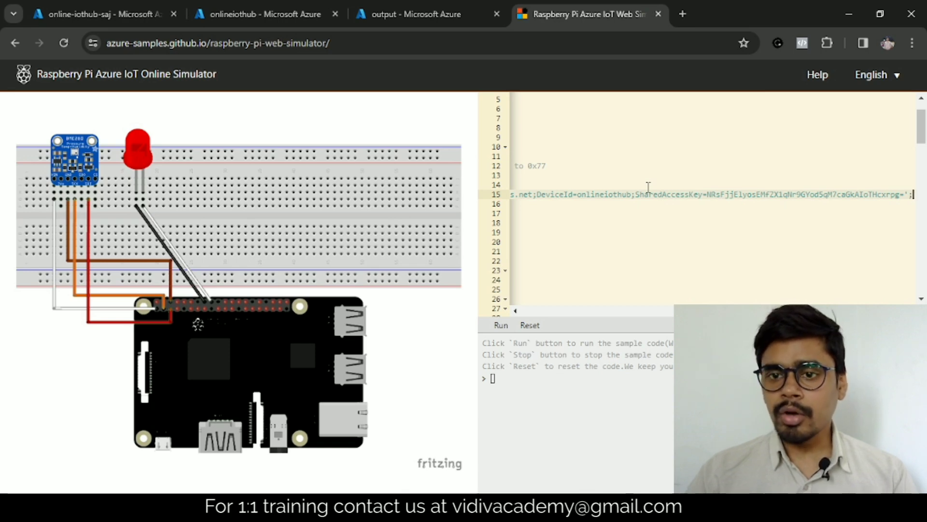
pyautogui.press('Home')
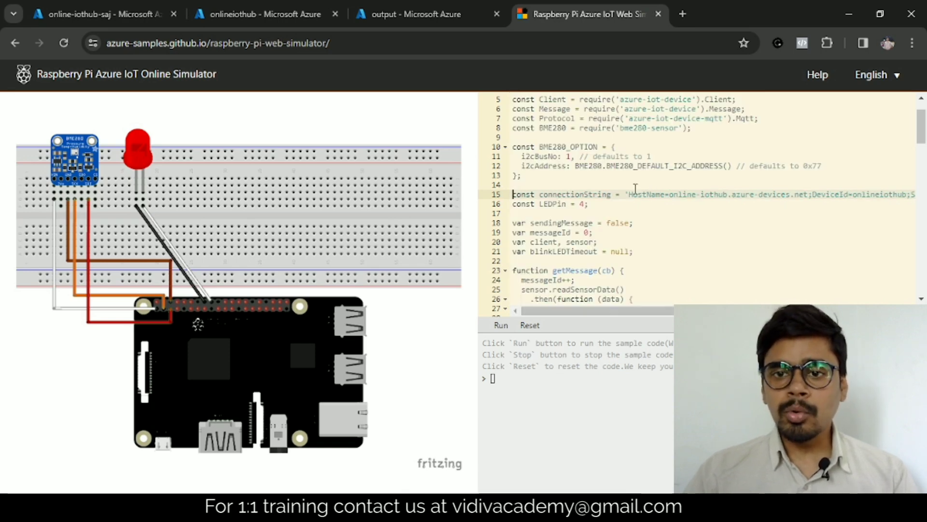
pyautogui.click(259, 14)
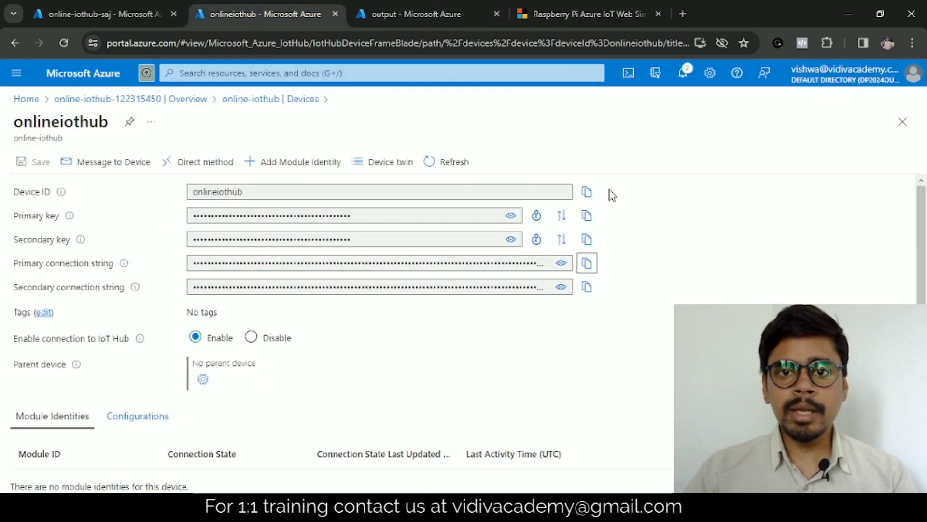
pyautogui.click(577, 14)
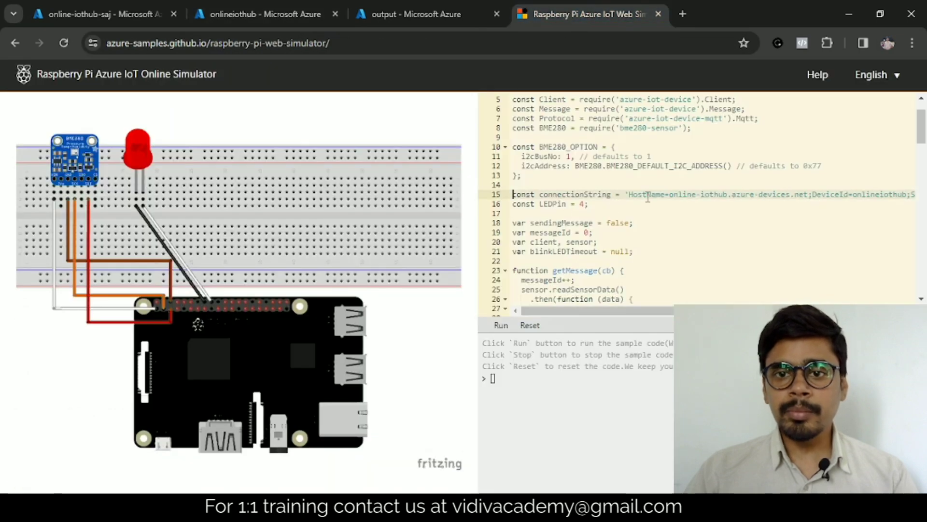
pyautogui.click(574, 202)
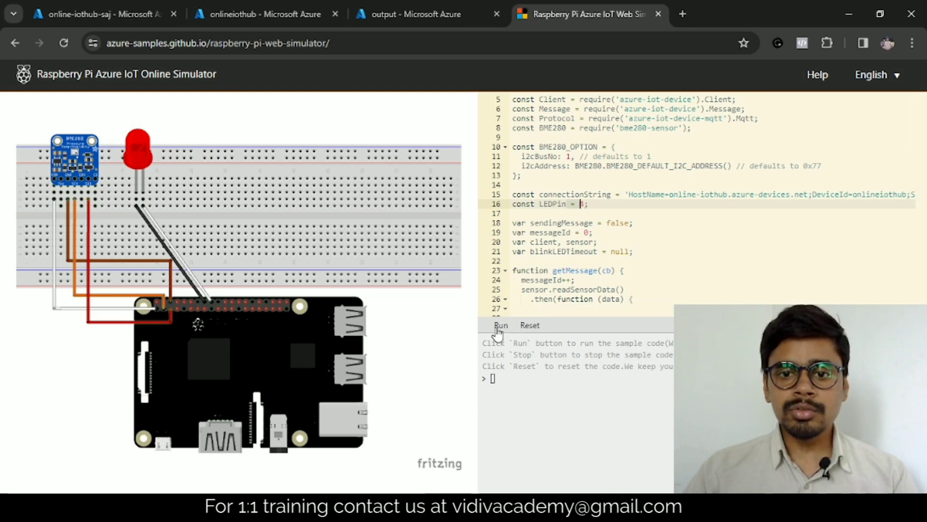
pyautogui.click(240, 17)
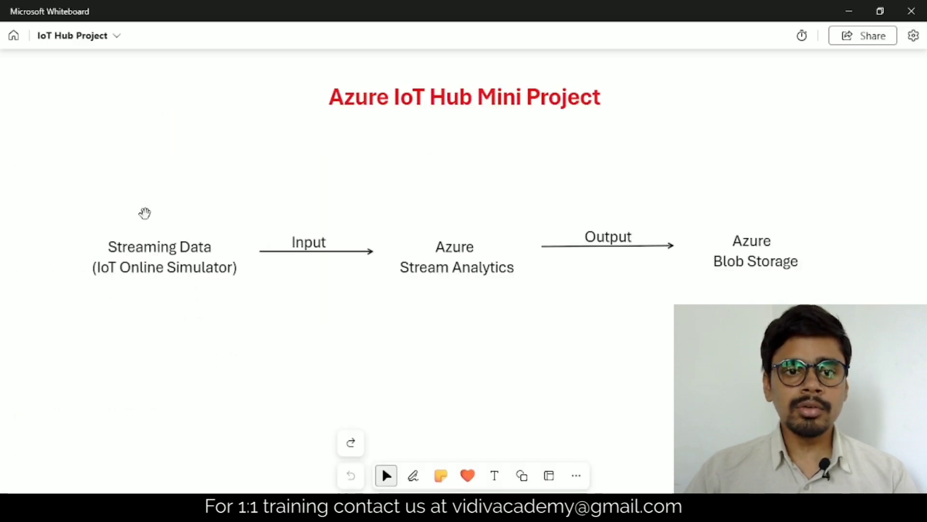
pyautogui.click(104, 251)
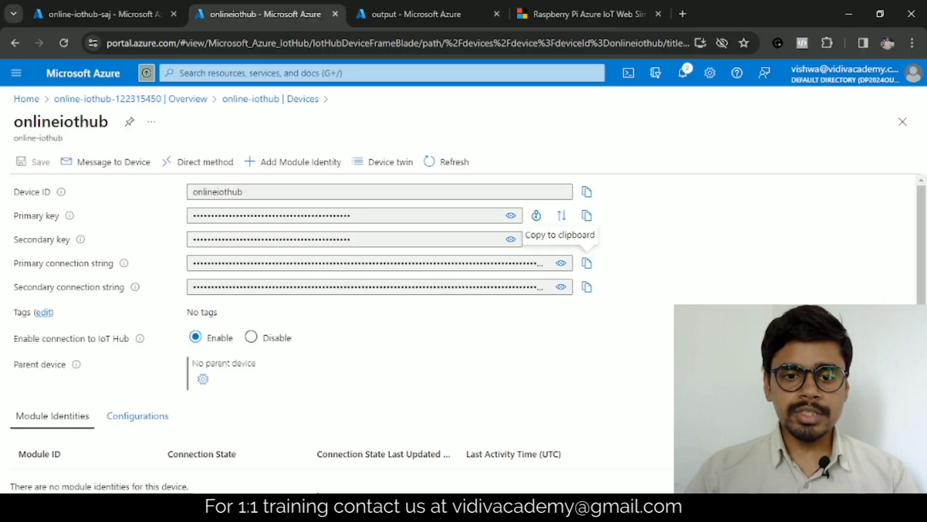
# - Start a new IoT Hub stream input in the online-iothub-saj job and give it the alias online-iothub-input
pyautogui.click(86, 17)
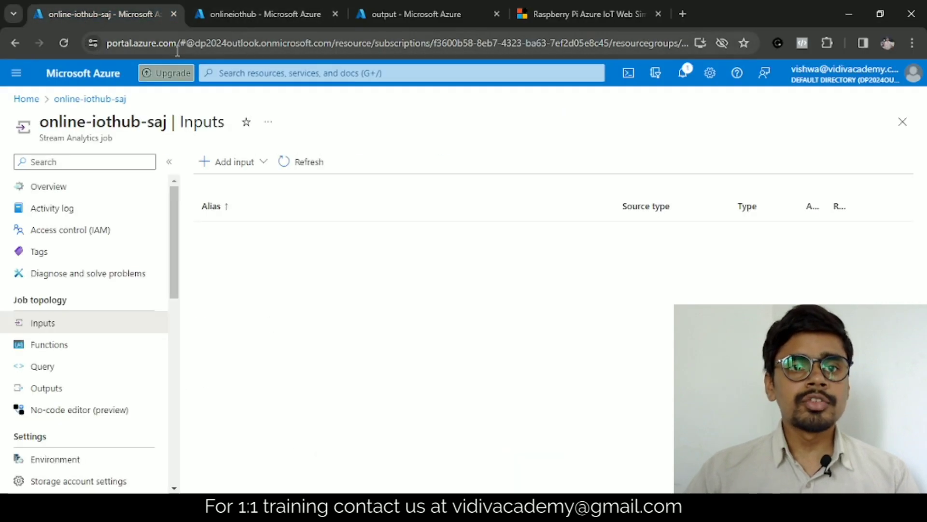
pyautogui.click(264, 162)
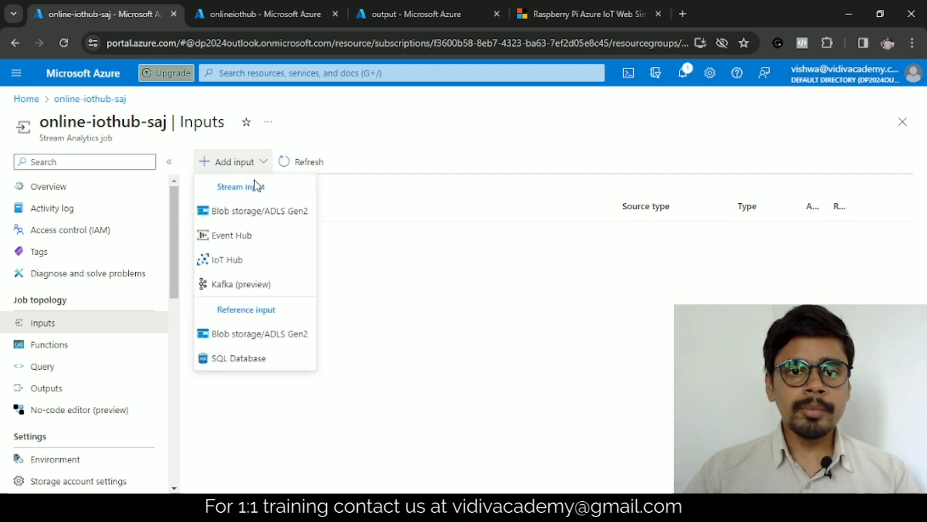
pyautogui.click(235, 261)
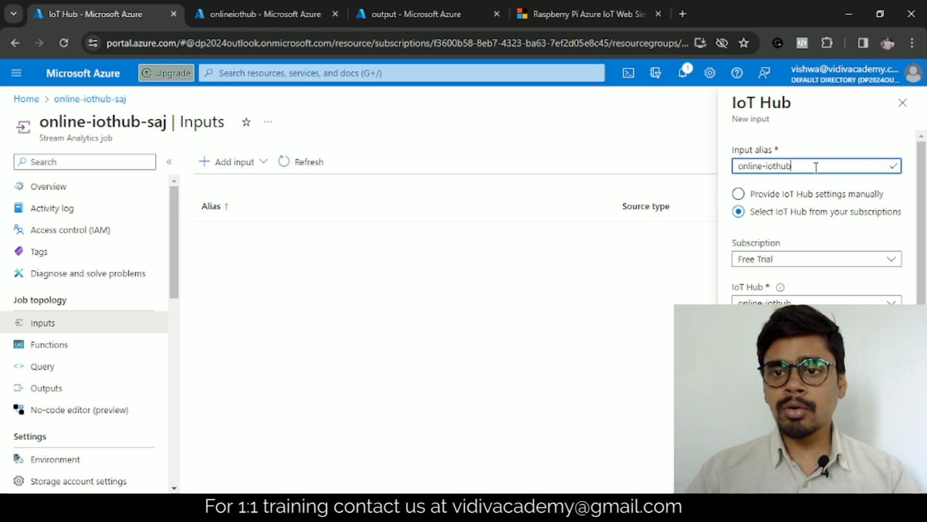
pyautogui.write('-')
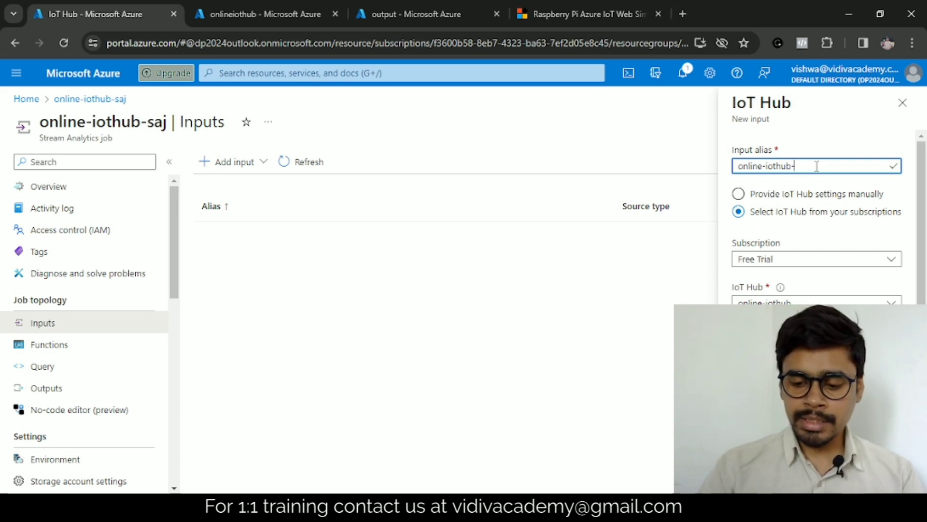
pyautogui.write('input')
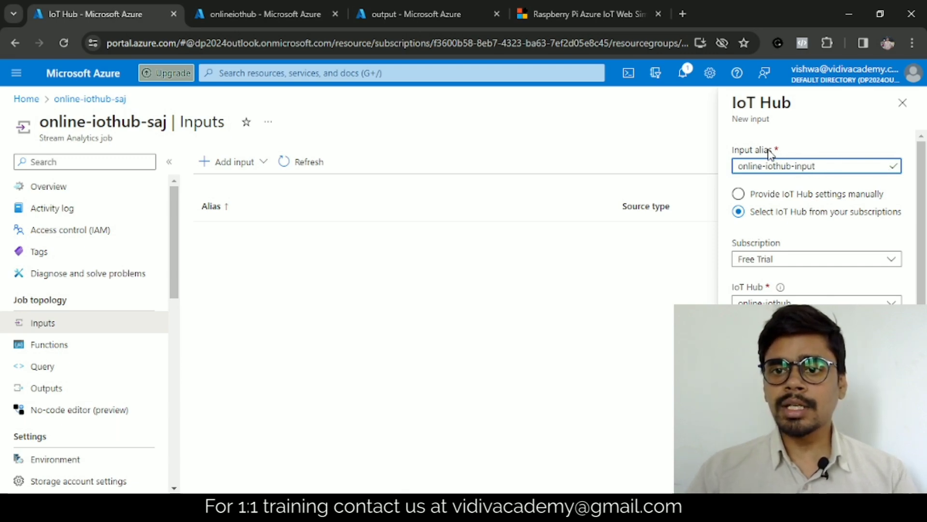
# - Examine the new input's IoT hub, consumer group, shared access policy, endpoint and partition key settings
pyautogui.scroll(-1, 836, 261)
pyautogui.scroll(-2, 835, 262)
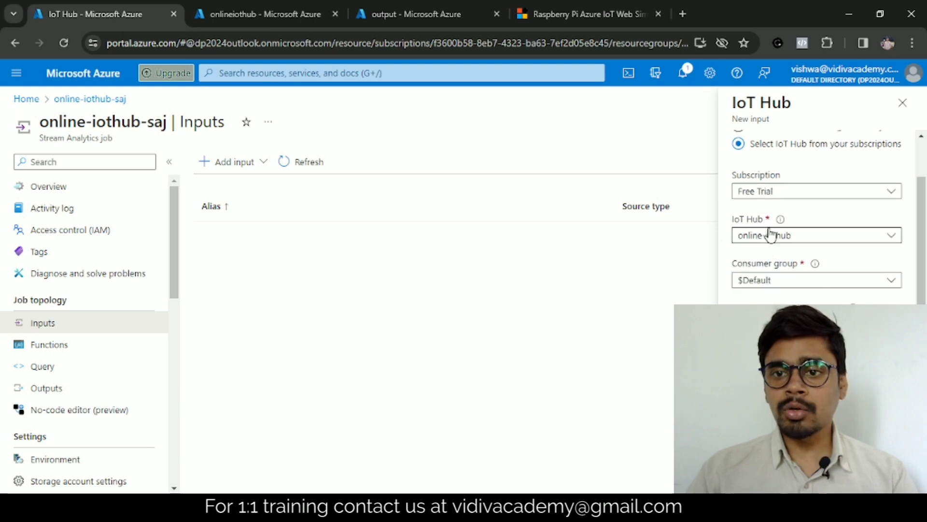
pyautogui.click(295, 12)
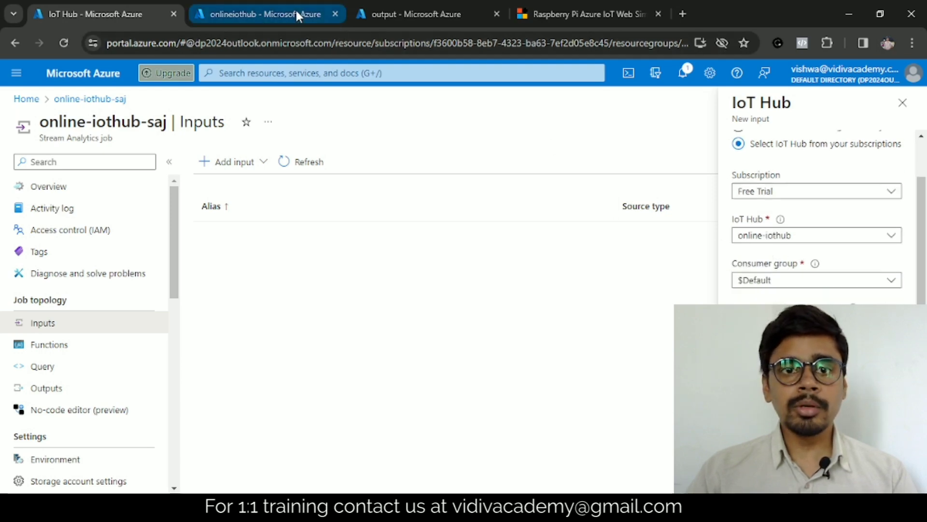
pyautogui.doubleClick(44, 122)
pyautogui.click(95, 14)
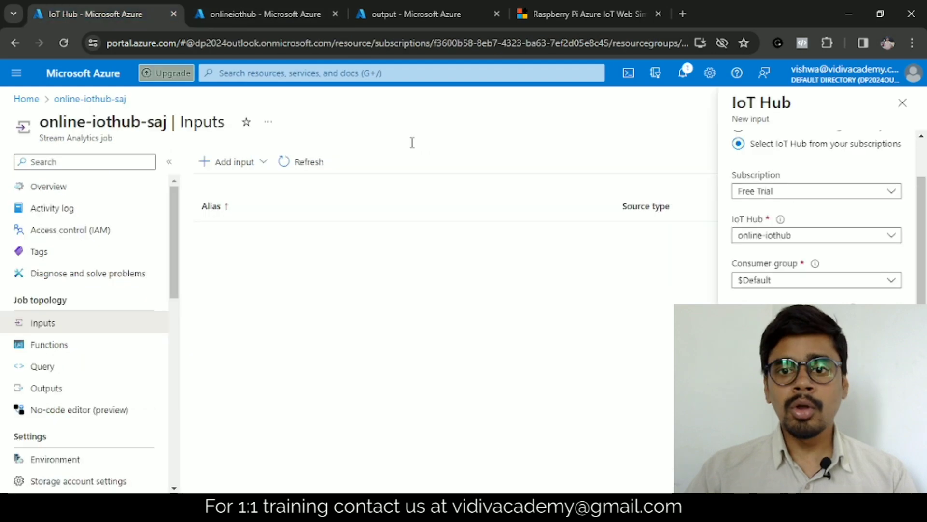
pyautogui.scroll(-1, 777, 198)
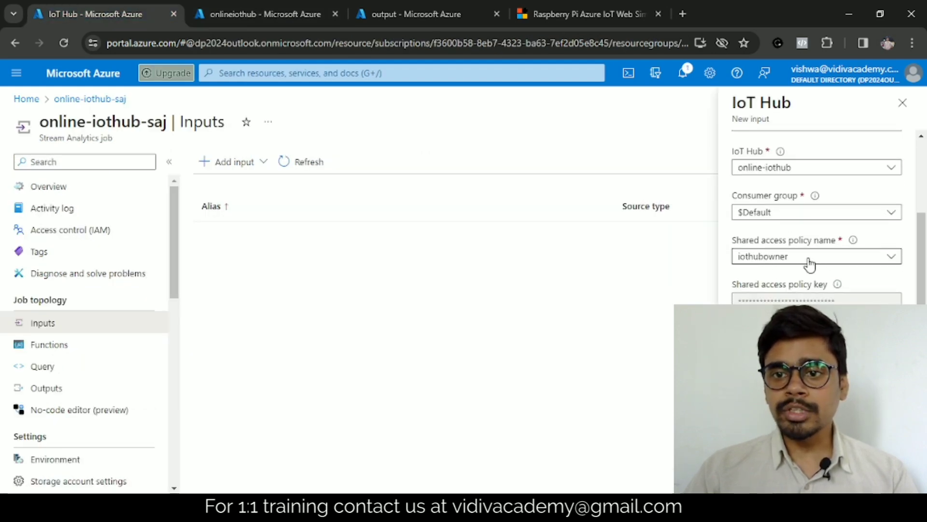
pyautogui.scroll(-2, 778, 259)
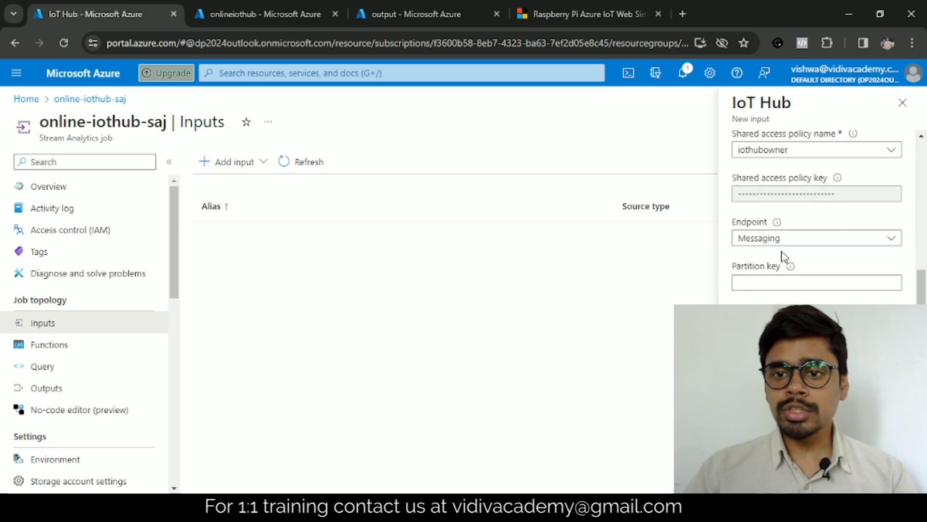
pyautogui.scroll(4, 778, 260)
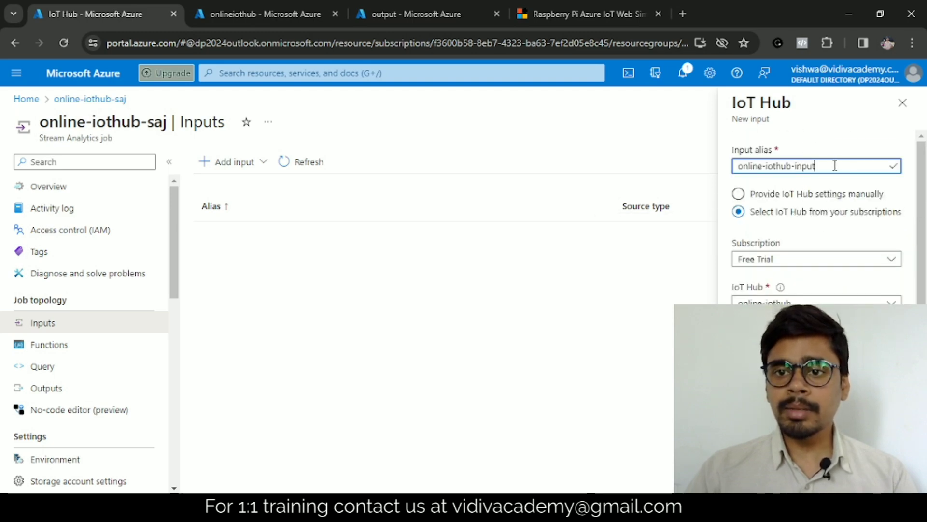
# - Save the IoT Hub input and start a new Blob storage/ADLS Gen2 output for the job
pyautogui.scroll(-3, 816, 217)
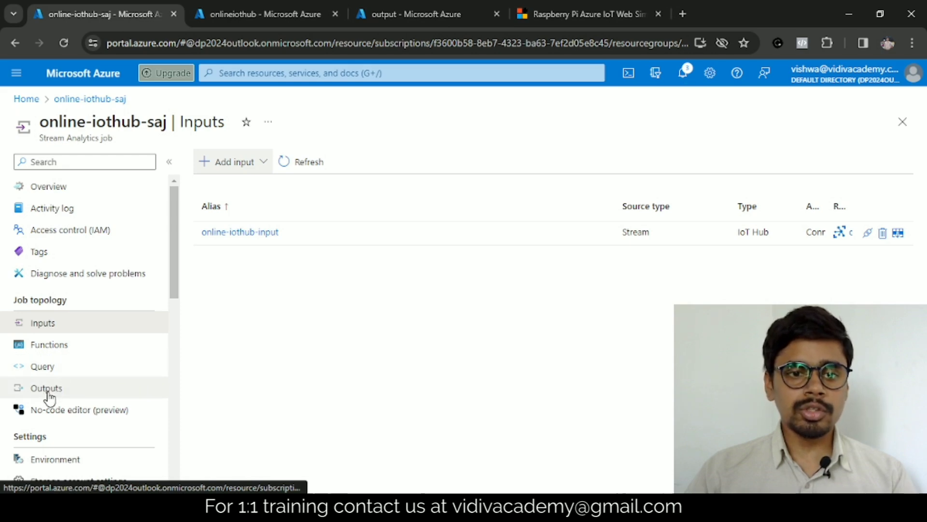
pyautogui.click(48, 396)
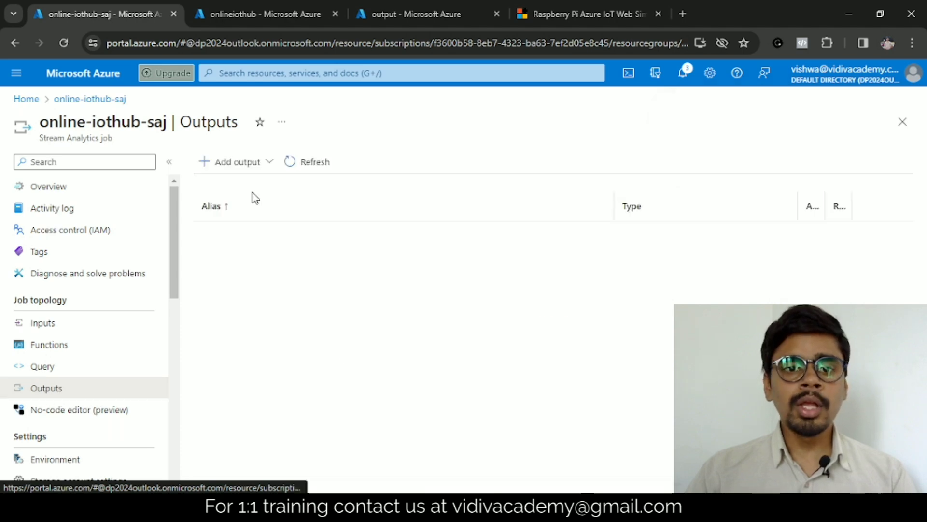
pyautogui.click(268, 163)
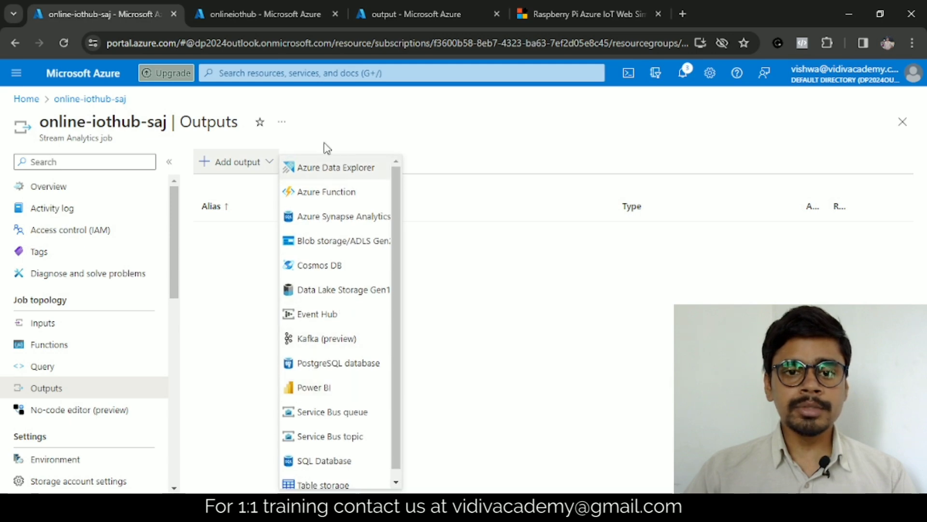
pyautogui.click(322, 244)
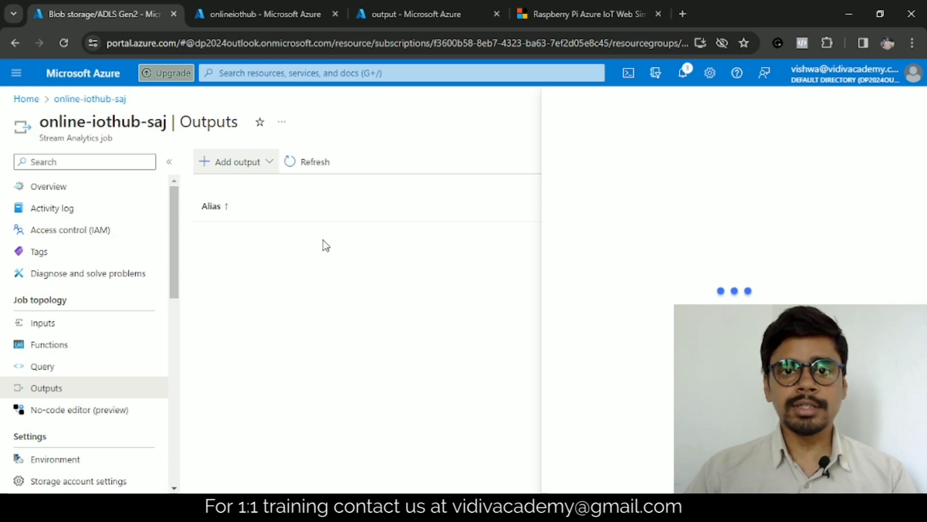
# - Check the storage container's location and give the new output the alias iouthub-output
pyautogui.click(405, 9)
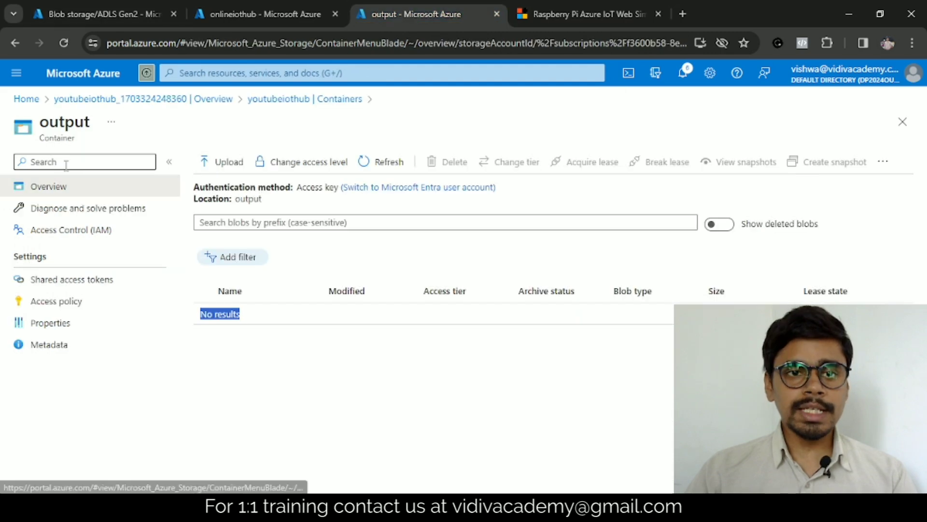
pyautogui.click(232, 316)
pyautogui.doubleClick(247, 199)
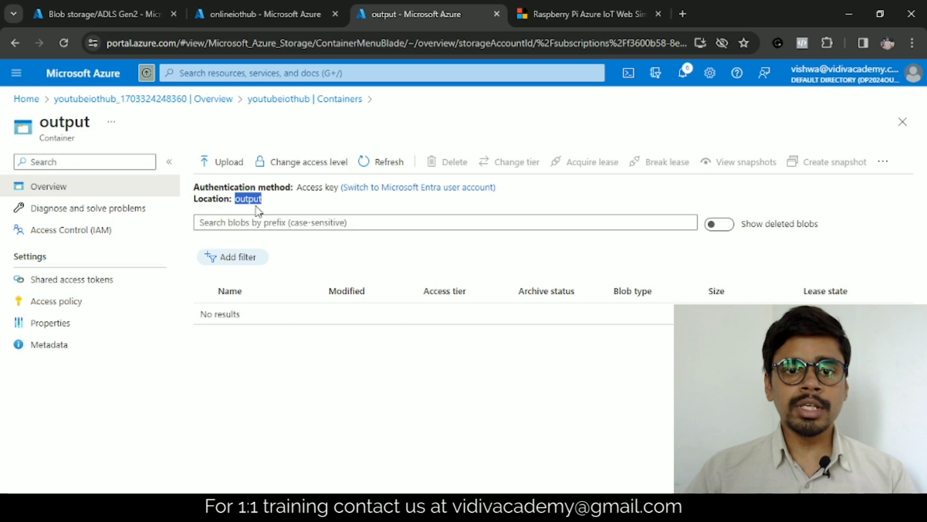
pyautogui.click(259, 21)
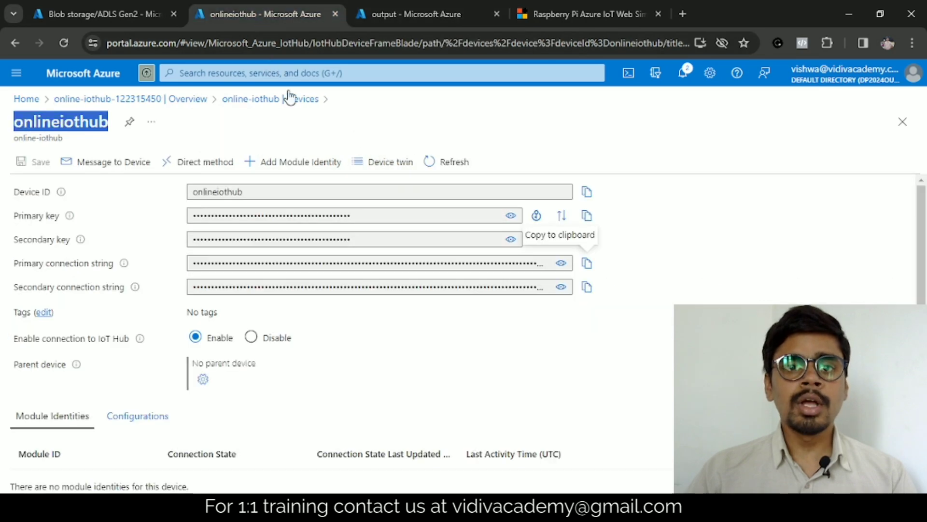
pyautogui.click(42, 9)
pyautogui.write('raw')
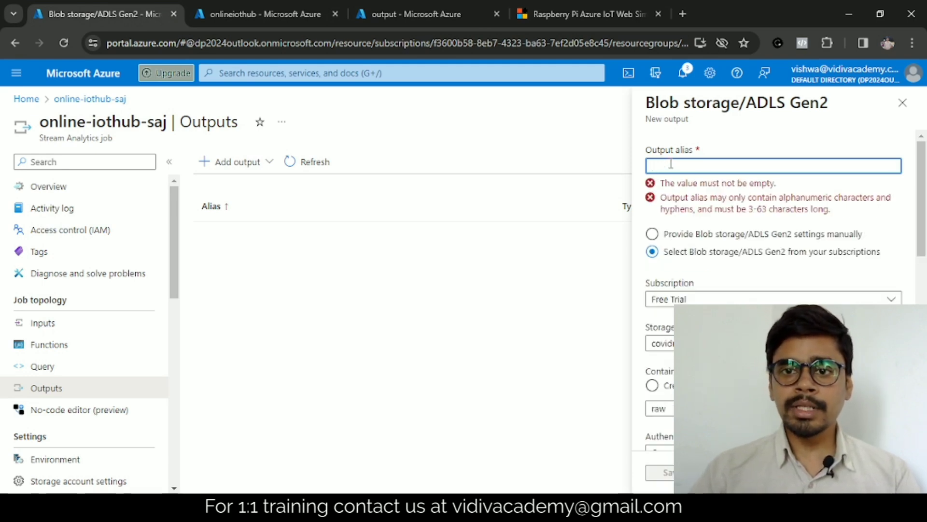
pyautogui.write('iouthub-output')
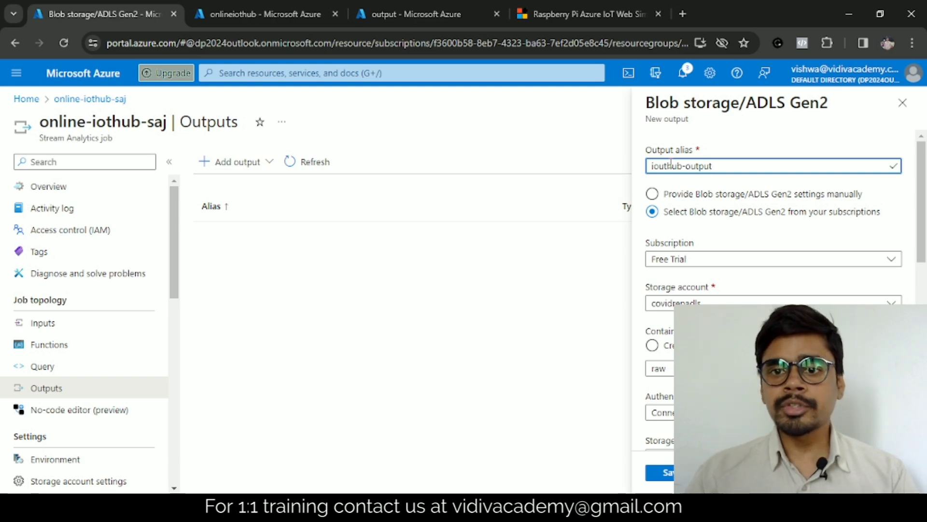
pyautogui.doubleClick(682, 150)
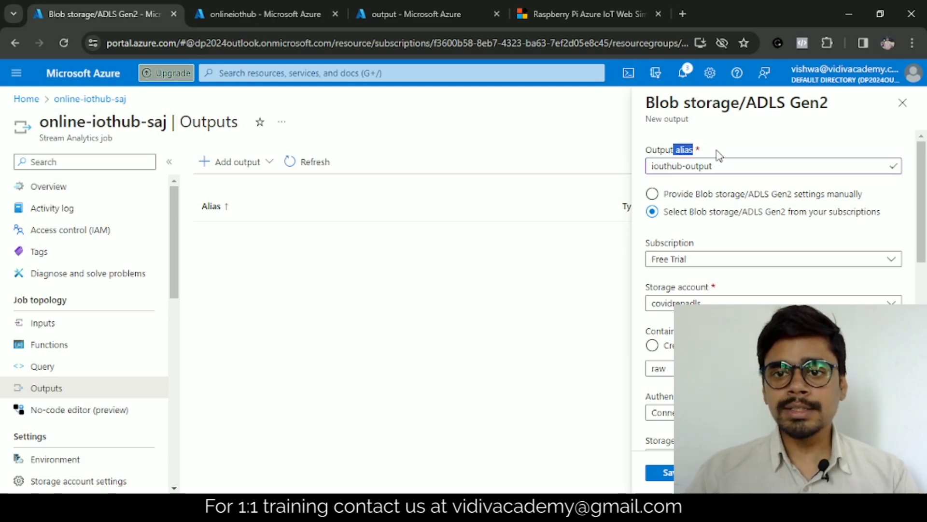
# - Select the youtubeiothub storage account for the output, using its existing output container
pyautogui.scroll(-1, 724, 254)
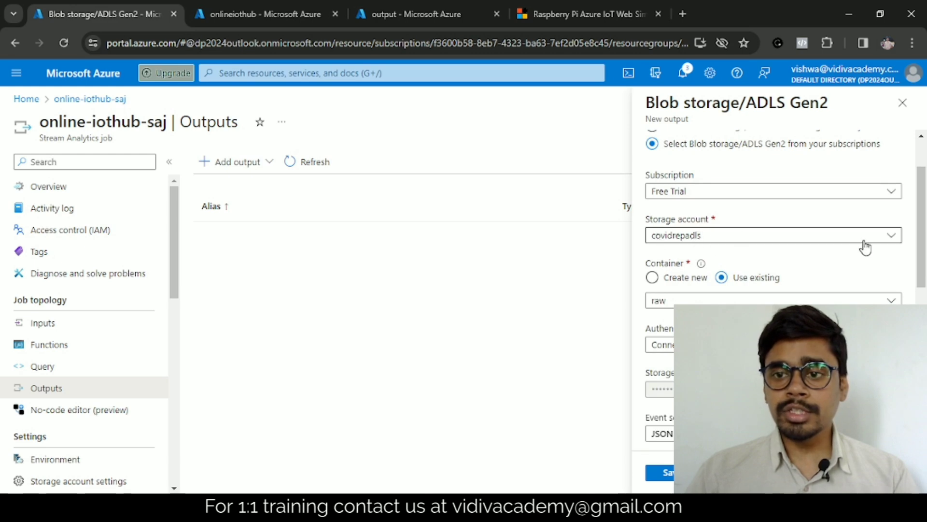
pyautogui.click(415, 14)
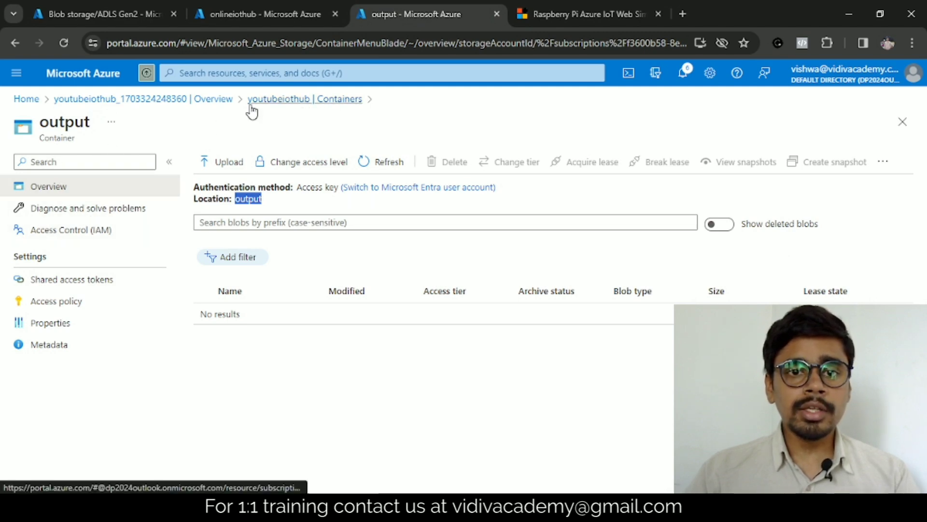
pyautogui.click(242, 8)
pyautogui.click(120, 14)
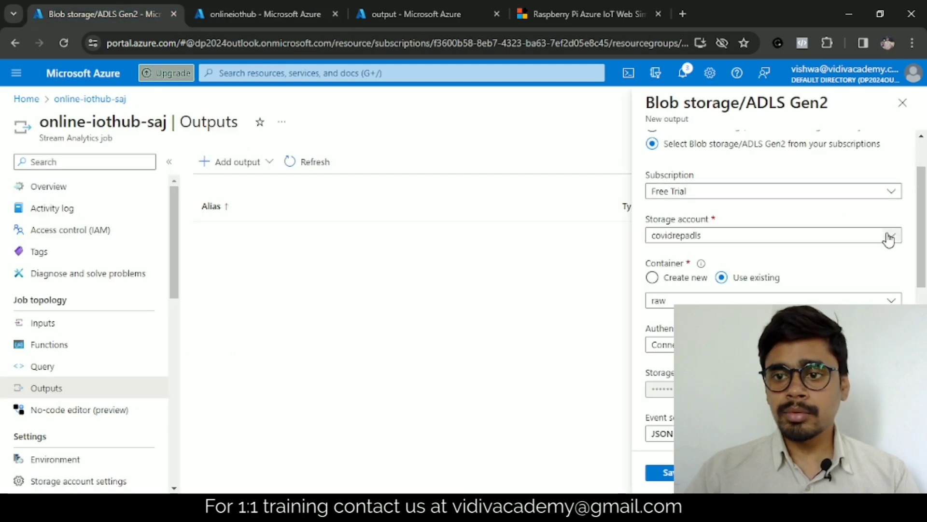
pyautogui.click(870, 236)
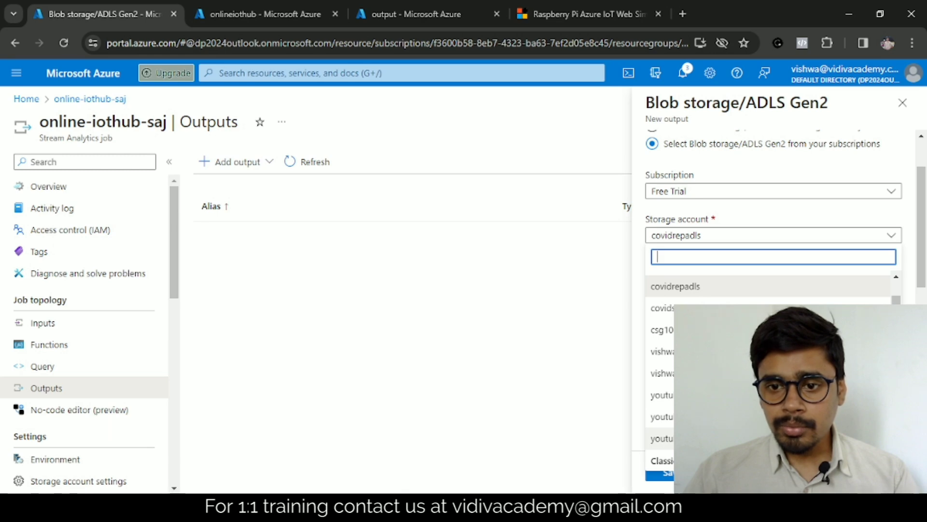
pyautogui.click(662, 438)
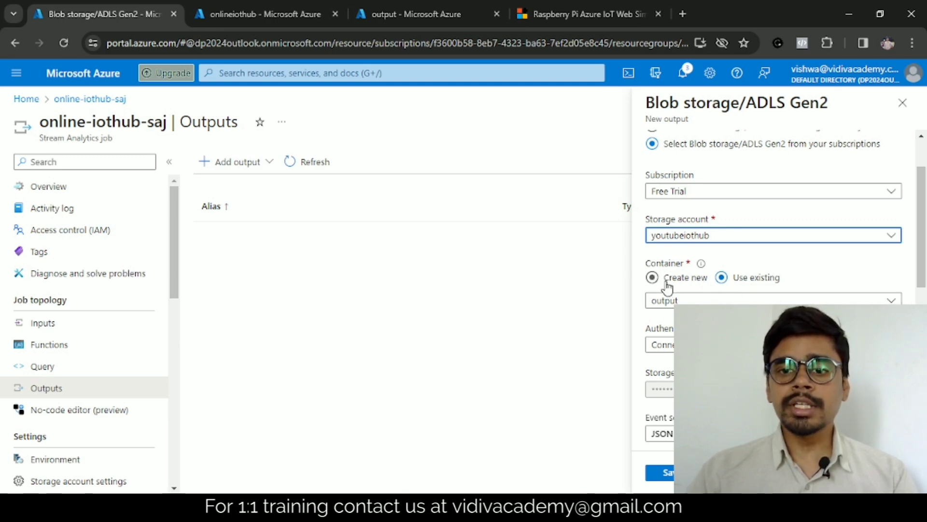
pyautogui.click(653, 278)
pyautogui.click(675, 298)
pyautogui.click(721, 278)
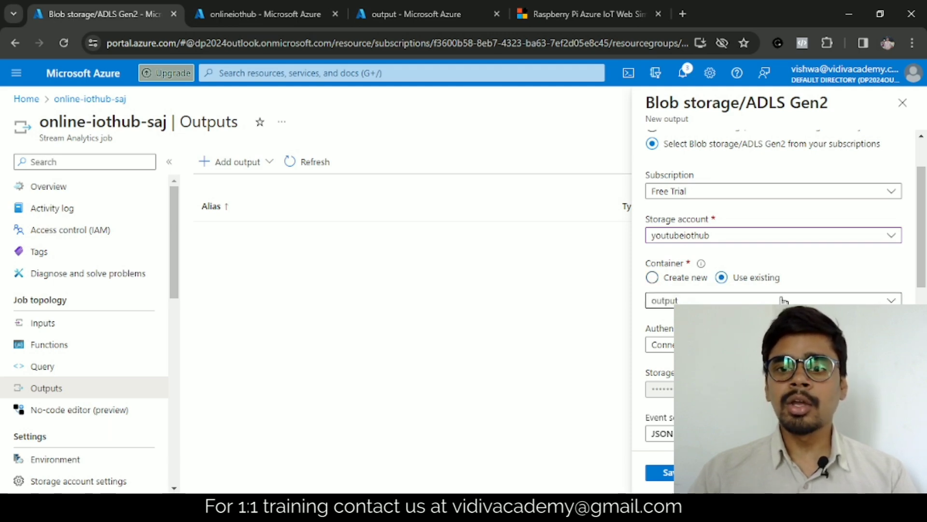
pyautogui.click(892, 300)
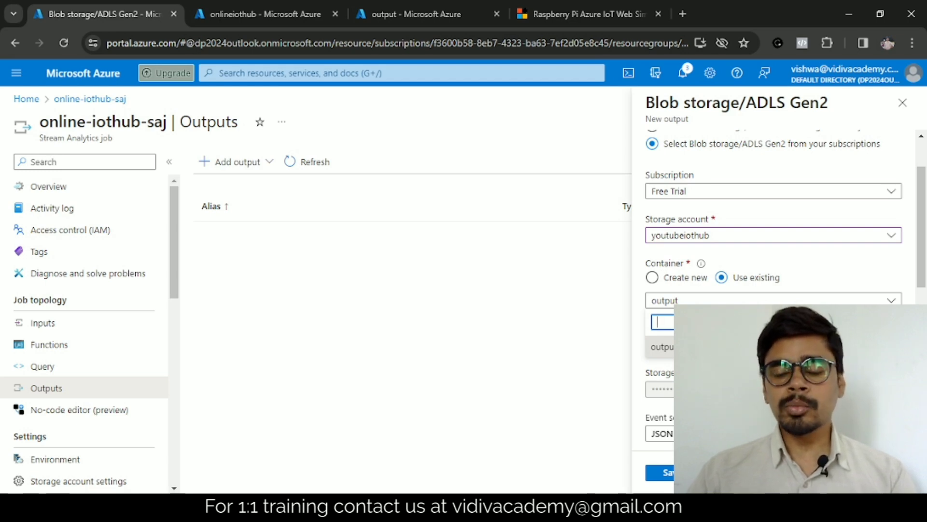
pyautogui.press('Escape')
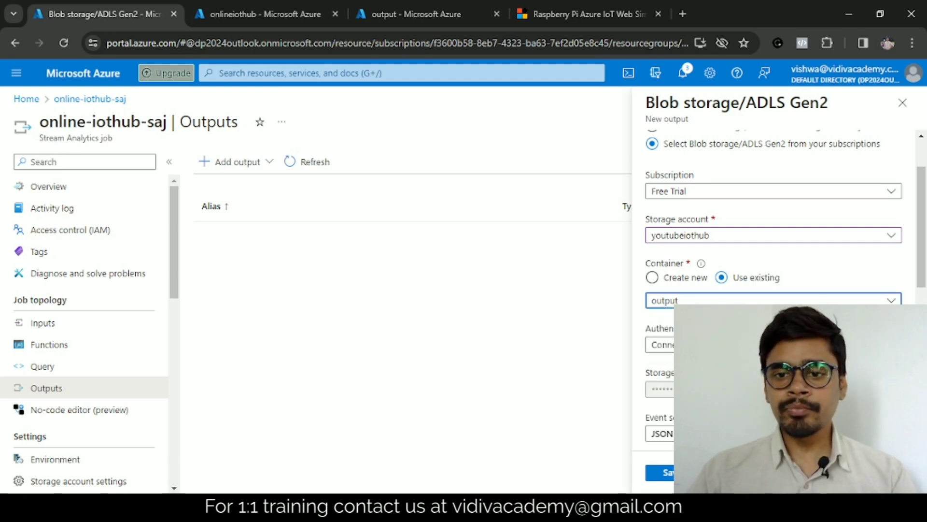
# - Set the new output's minimum rows to 10
pyautogui.scroll(-6, 773, 312)
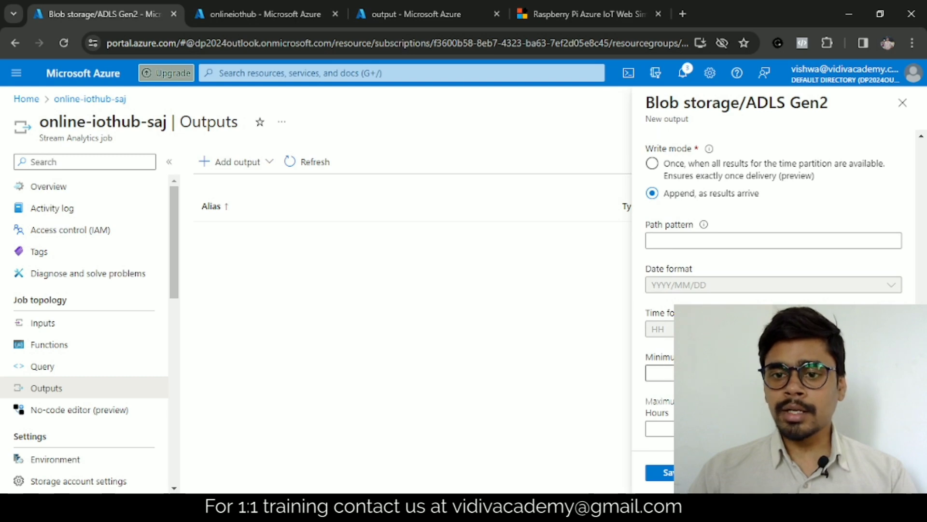
pyautogui.moveTo(702, 356)
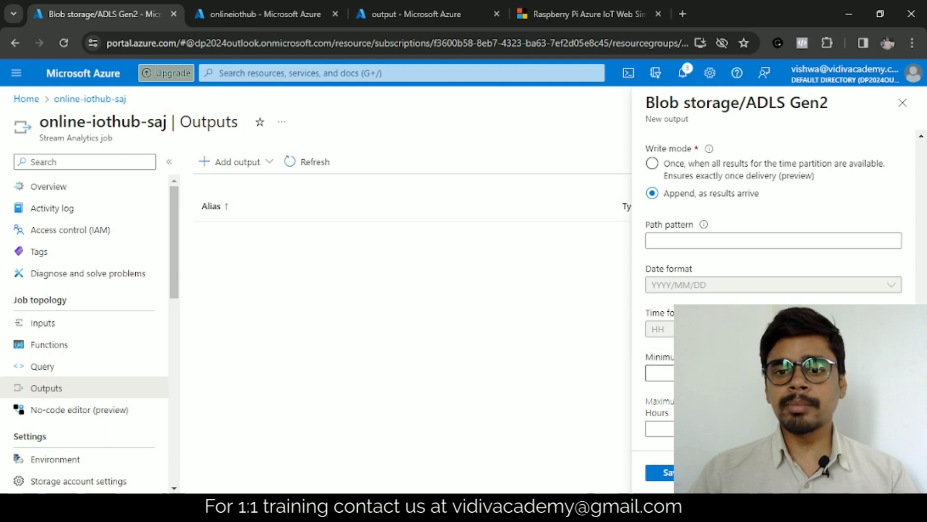
pyautogui.click(659, 373)
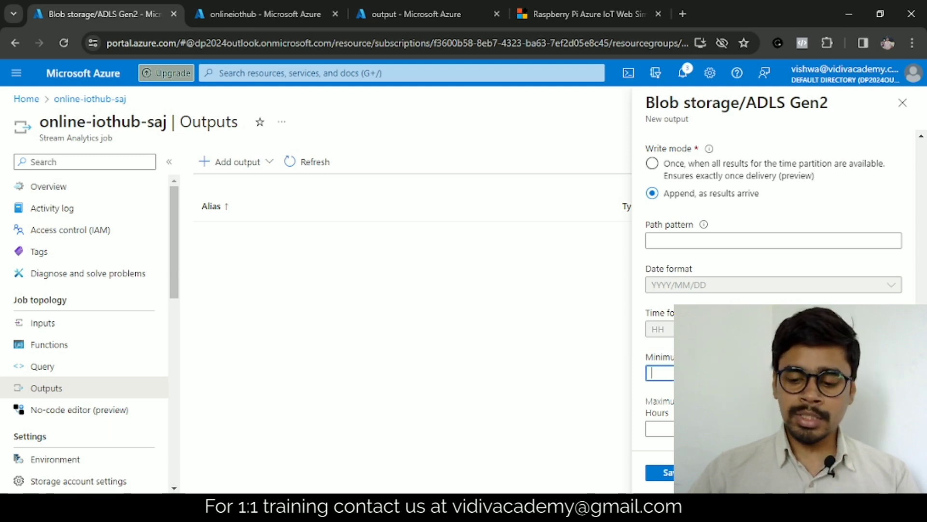
pyautogui.write('10')
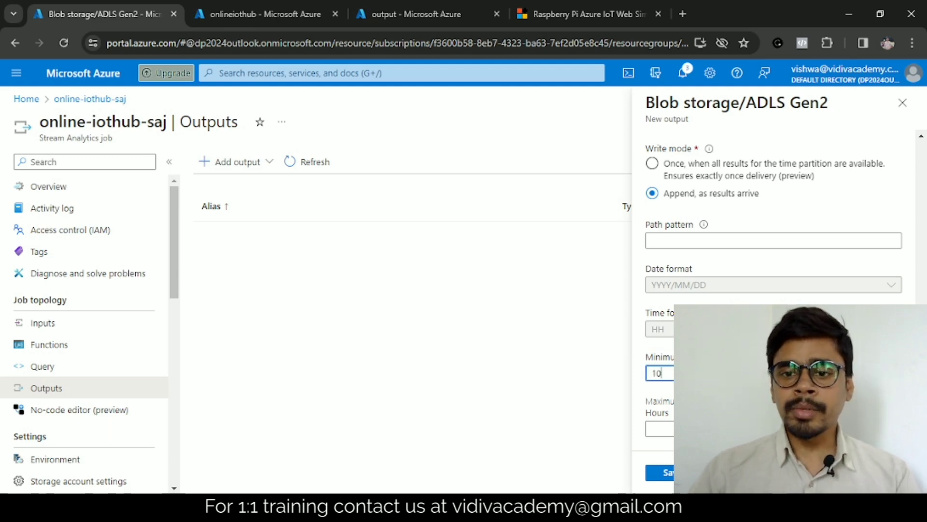
pyautogui.click(660, 428)
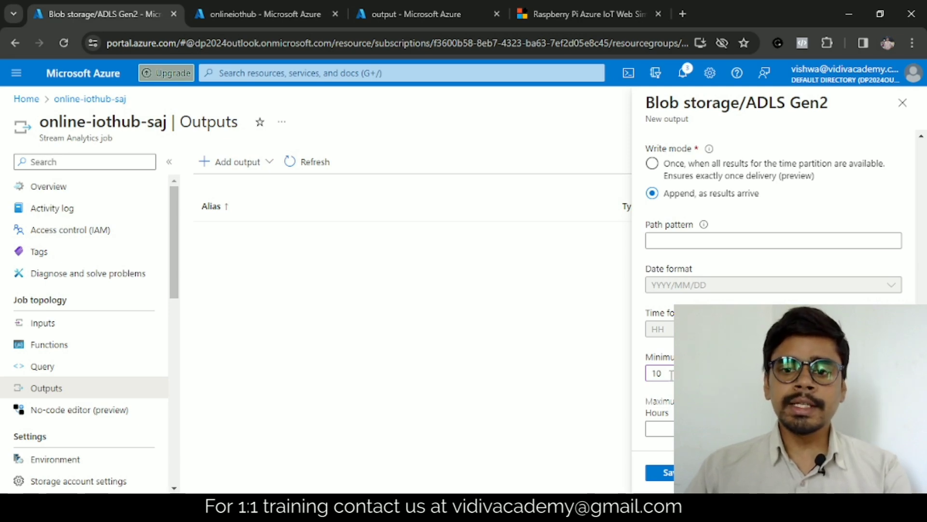
pyautogui.moveTo(672, 374); pyautogui.dragTo(629, 379)
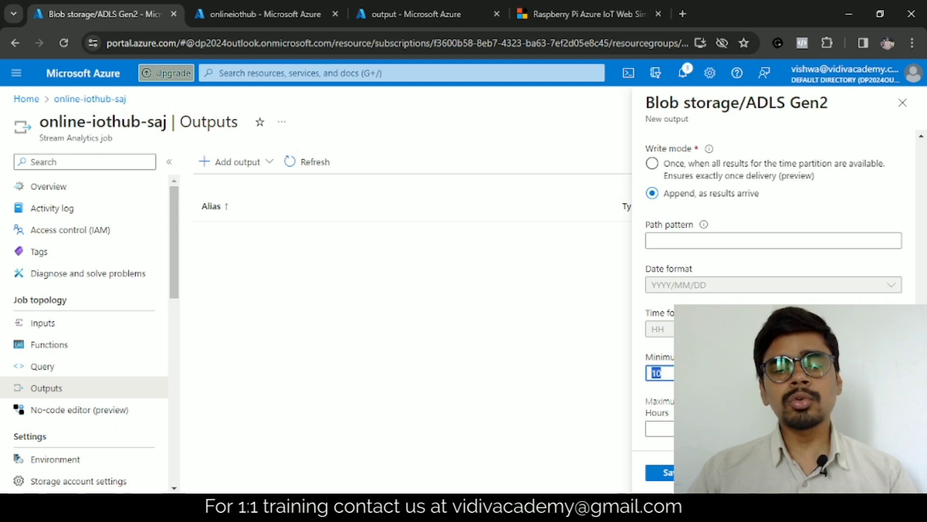
pyautogui.click(661, 373)
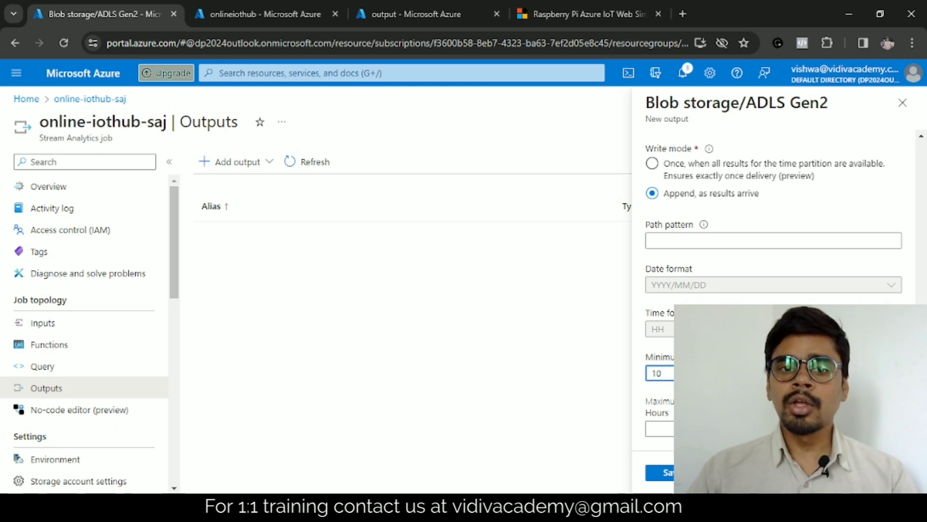
pyautogui.click(556, 12)
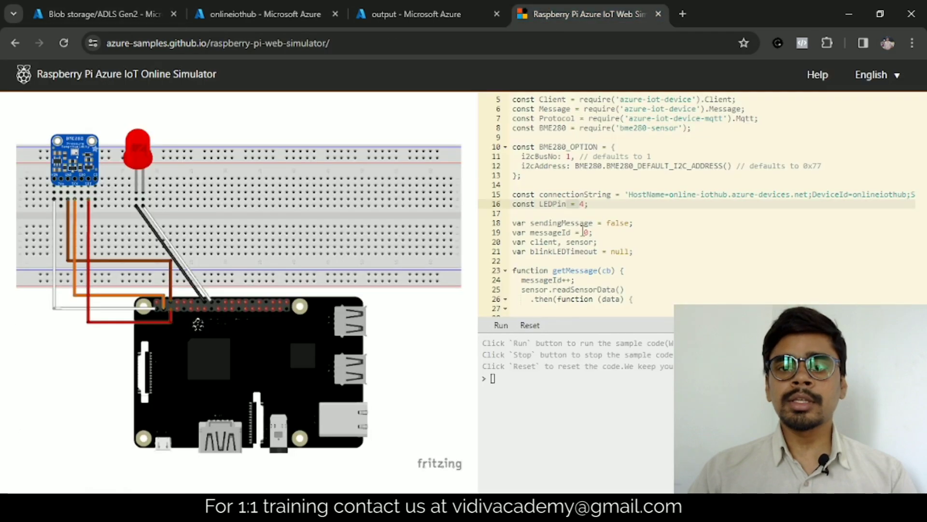
pyautogui.click(254, 10)
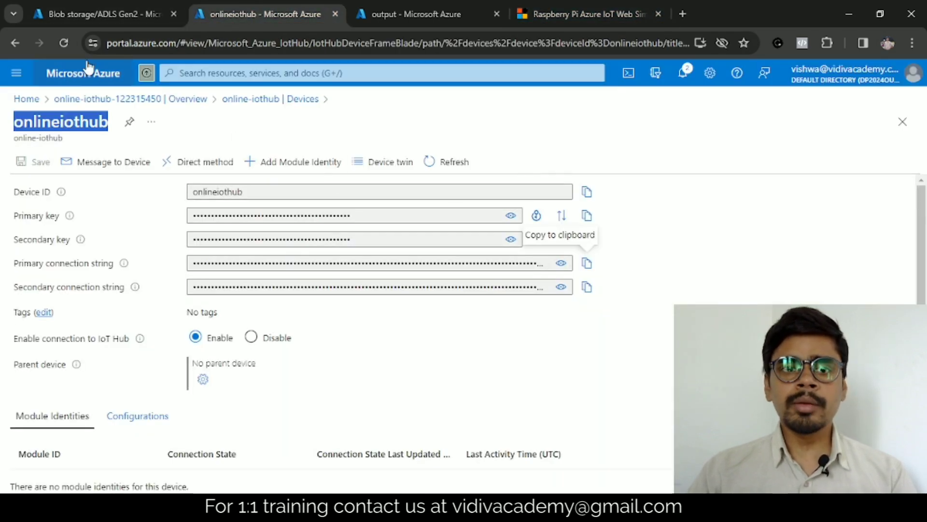
pyautogui.click(80, 14)
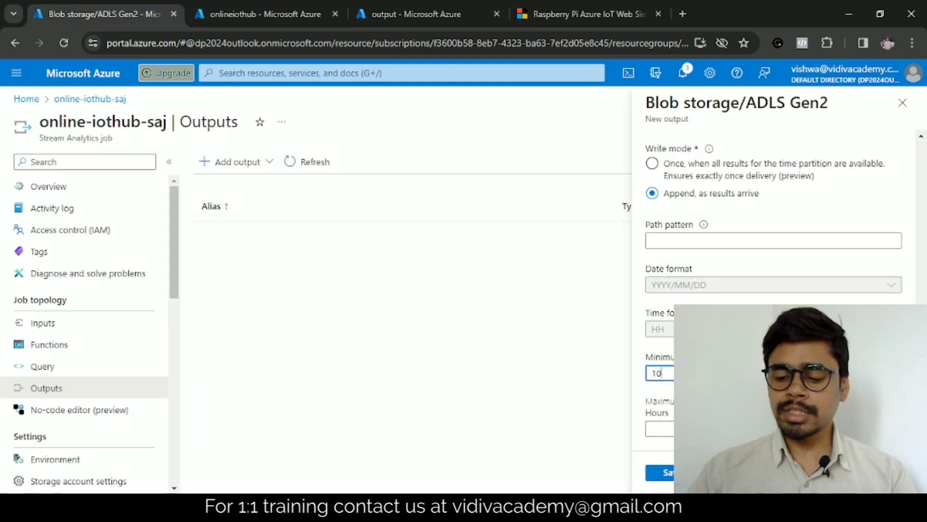
# - Set the output's minimum rows to 5 and save the output
pyautogui.press('BackSpace')
pyautogui.press('BackSpace')
pyautogui.write('5')
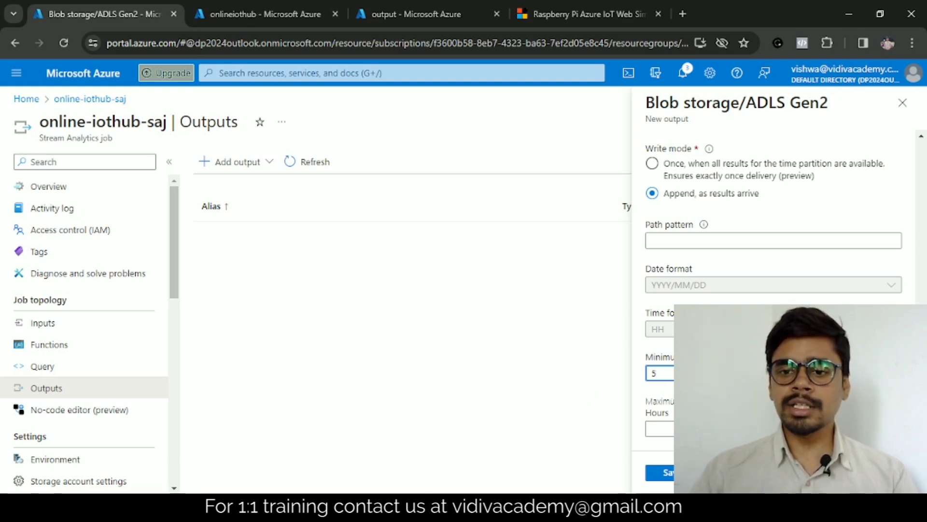
pyautogui.press('Tab')
pyautogui.press('Tab')
pyautogui.press('Tab')
pyautogui.press('Return')
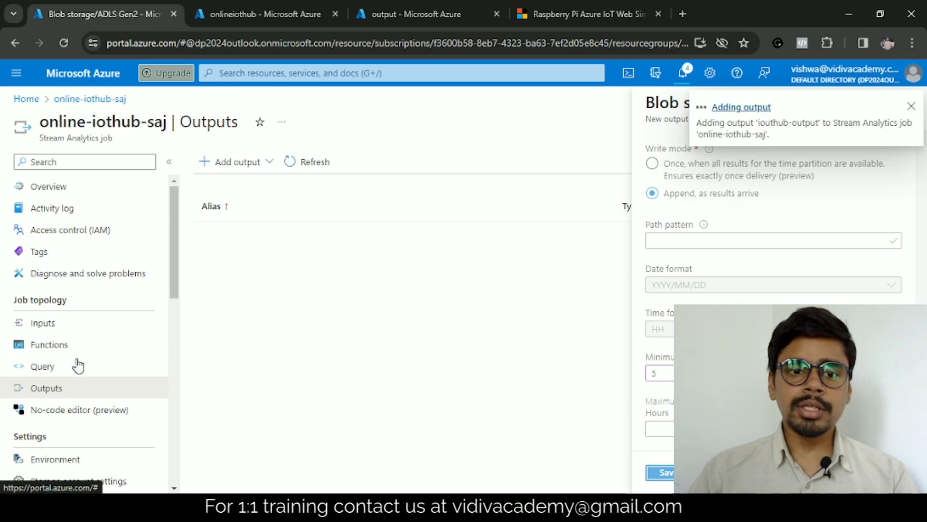
# - Open the job's query and review the sensor message fields in the simulator's getMessage function
pyautogui.click(43, 368)
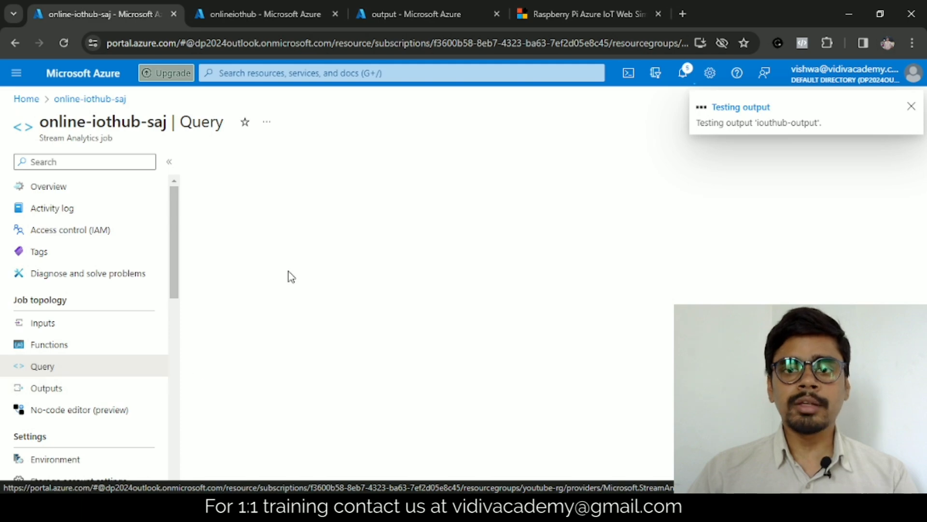
pyautogui.click(546, 12)
pyautogui.scroll(-4, 639, 226)
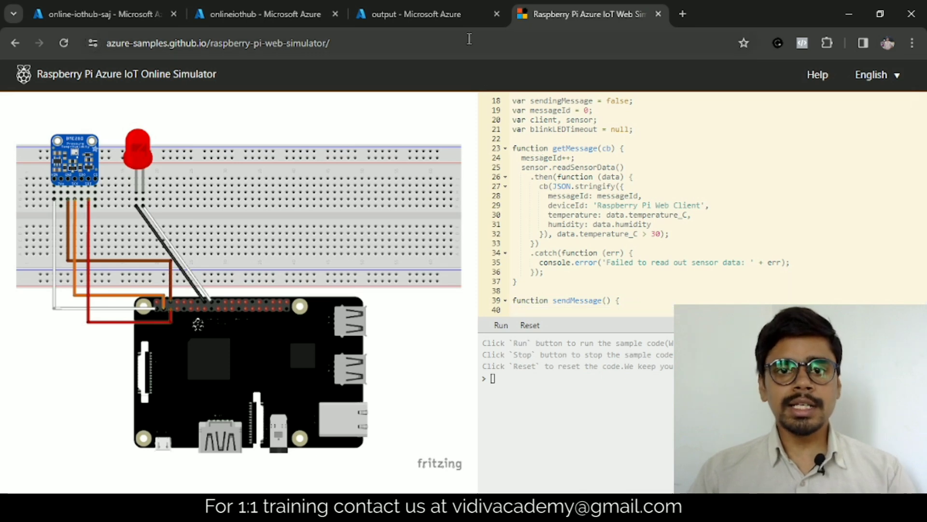
pyautogui.click(283, 13)
pyautogui.click(78, 3)
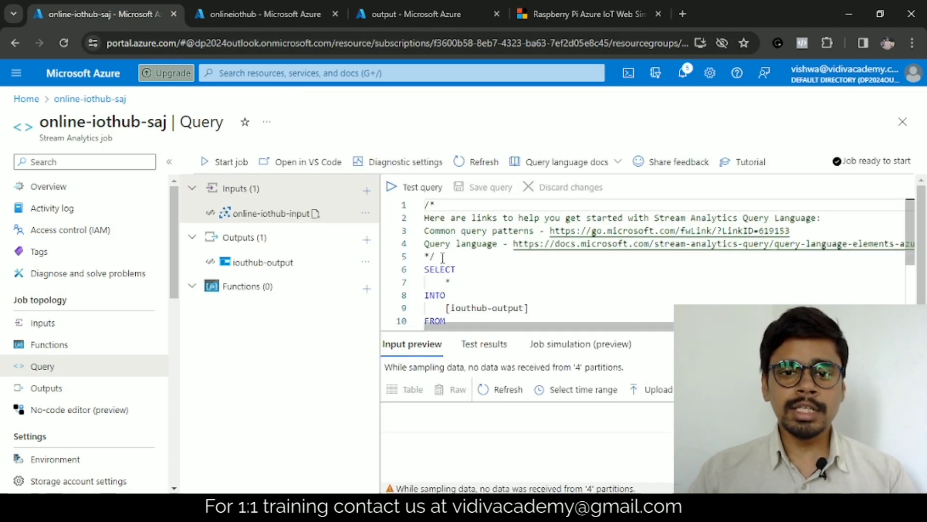
# - Delete the help-link comment block above the SELECT statement in the query
pyautogui.moveTo(442, 258); pyautogui.dragTo(424, 202)
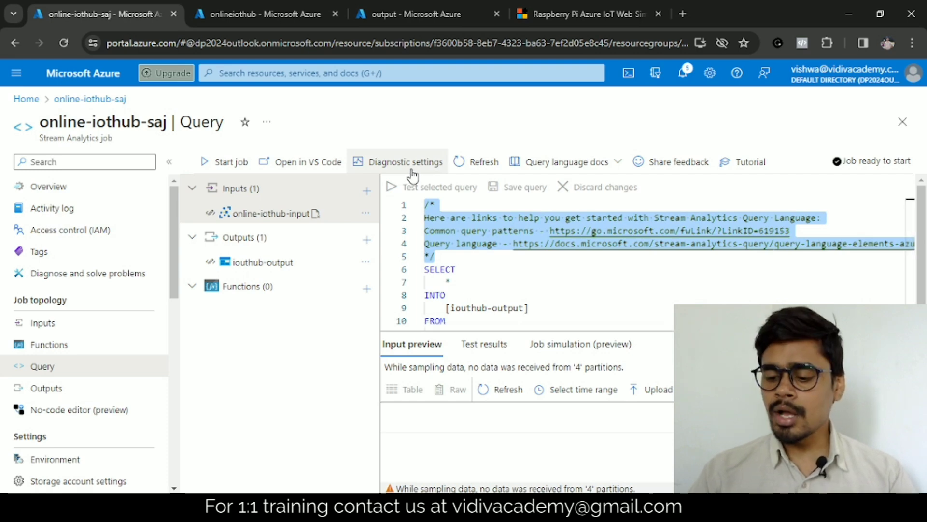
pyautogui.press('Delete')
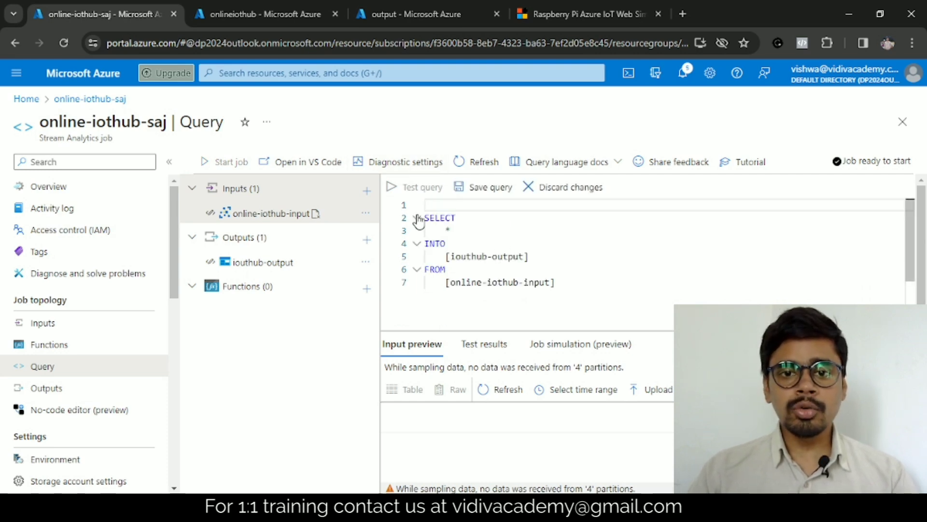
# - Remove the empty line above SELECT and check the input and output names used in the query
pyautogui.press('Delete')
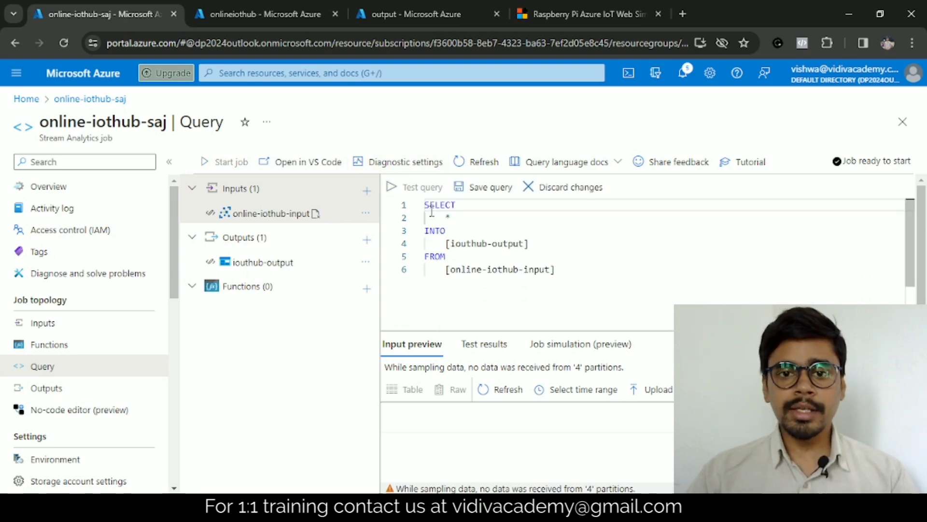
pyautogui.moveTo(440, 269); pyautogui.dragTo(572, 272)
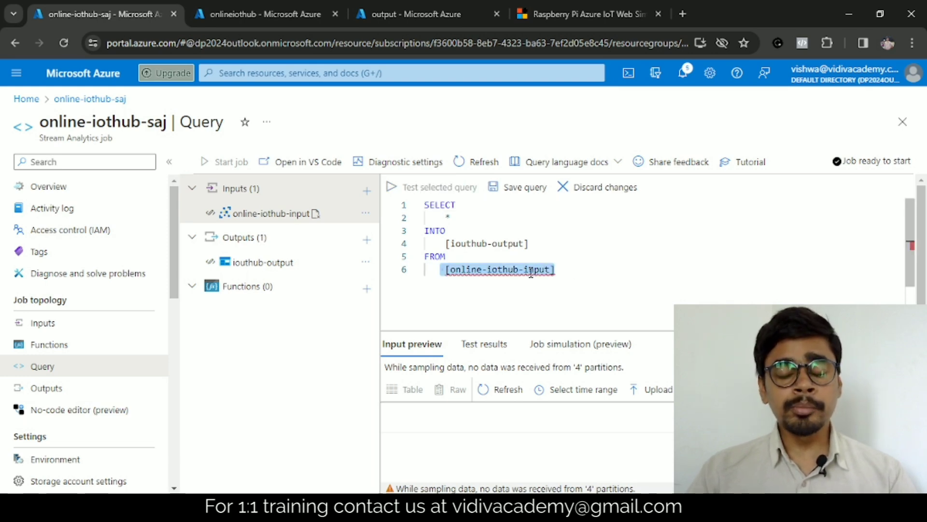
pyautogui.moveTo(446, 243); pyautogui.dragTo(547, 243)
pyautogui.click(547, 243)
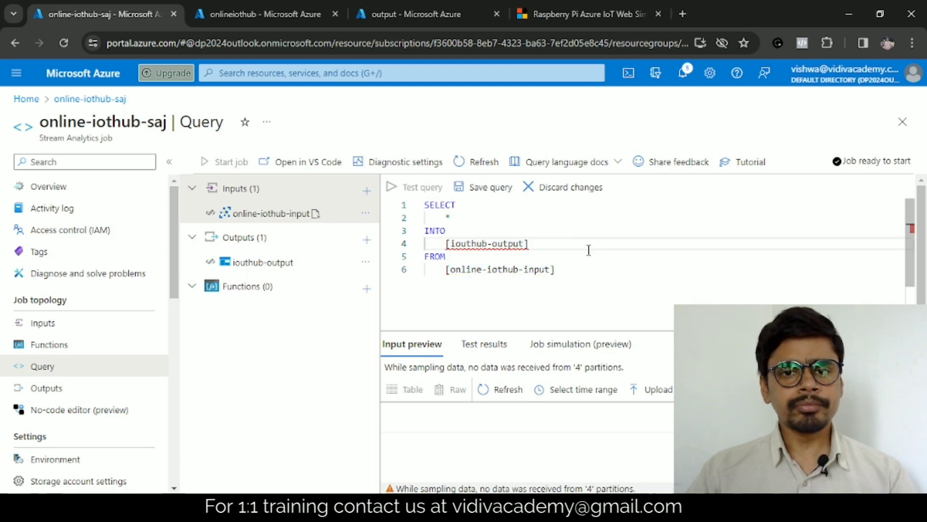
# - Add the clause HAVING Temperature > 25 on a new line at the end of the query
pyautogui.click(450, 287)
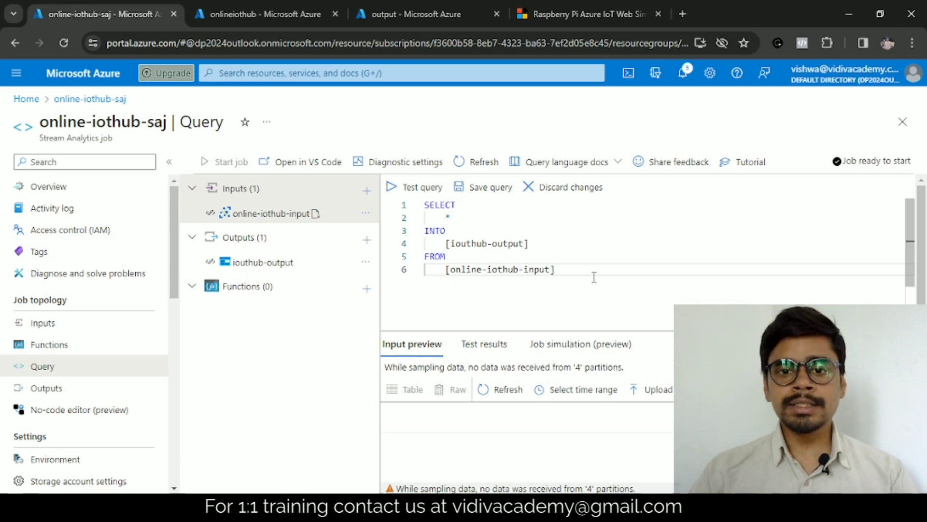
pyautogui.press('Return')
pyautogui.write('HA')
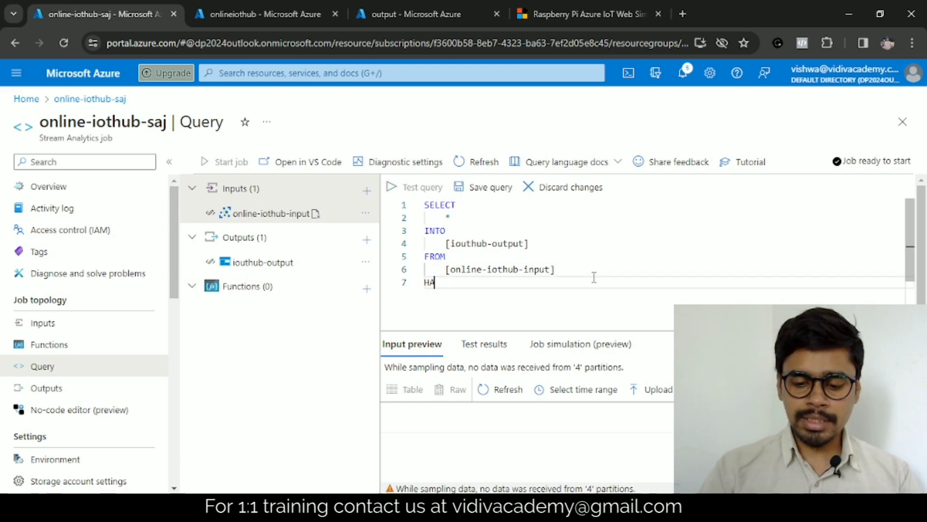
pyautogui.write('ING Temper')
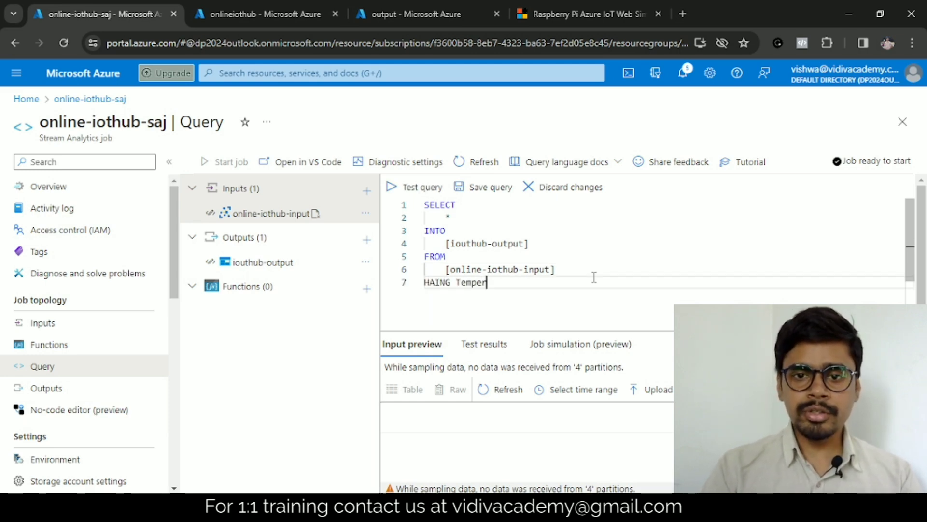
pyautogui.write('ature ')
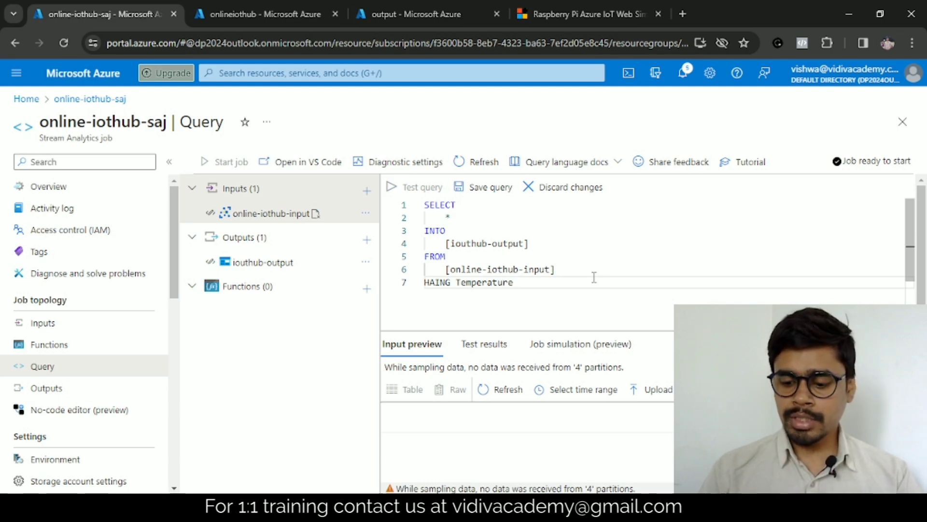
pyautogui.write('> 25')
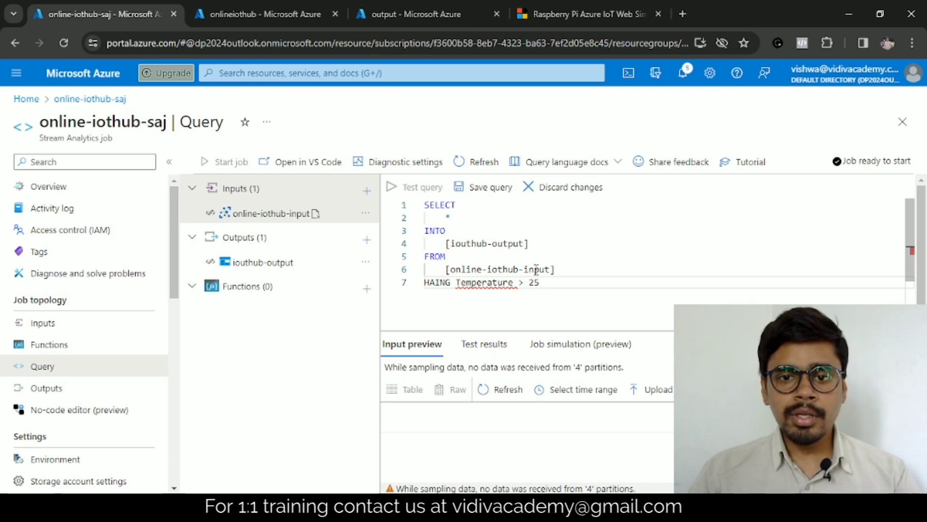
pyautogui.write('V')
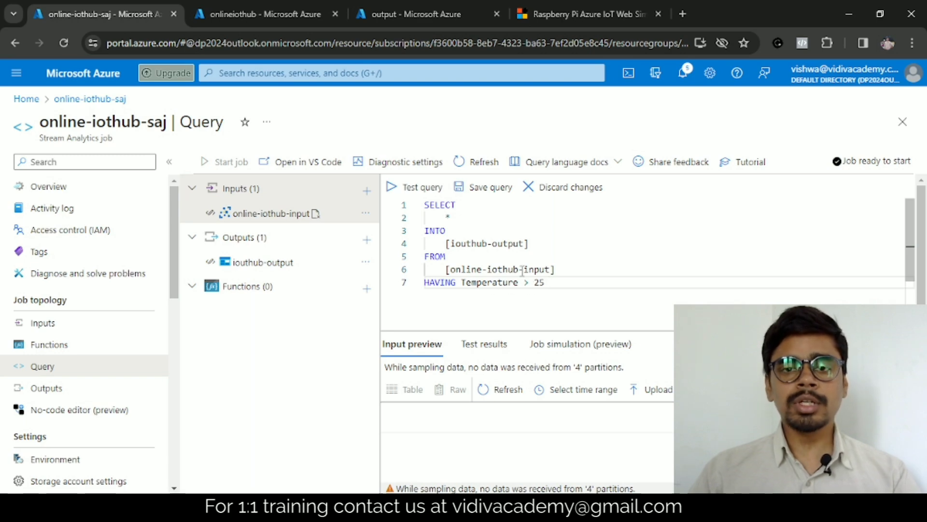
# - Review the output container, the IoT device page and the HAVING clause, and save the query
pyautogui.click(420, 14)
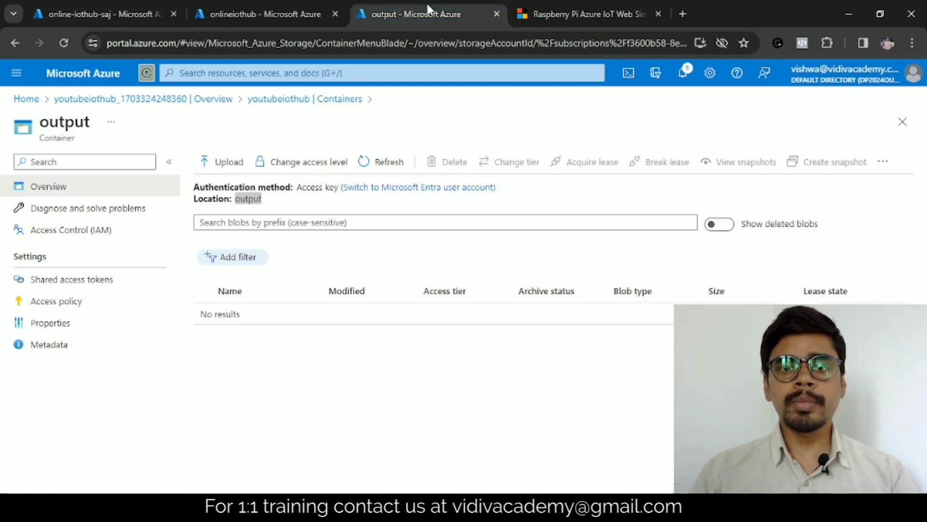
pyautogui.click(247, 14)
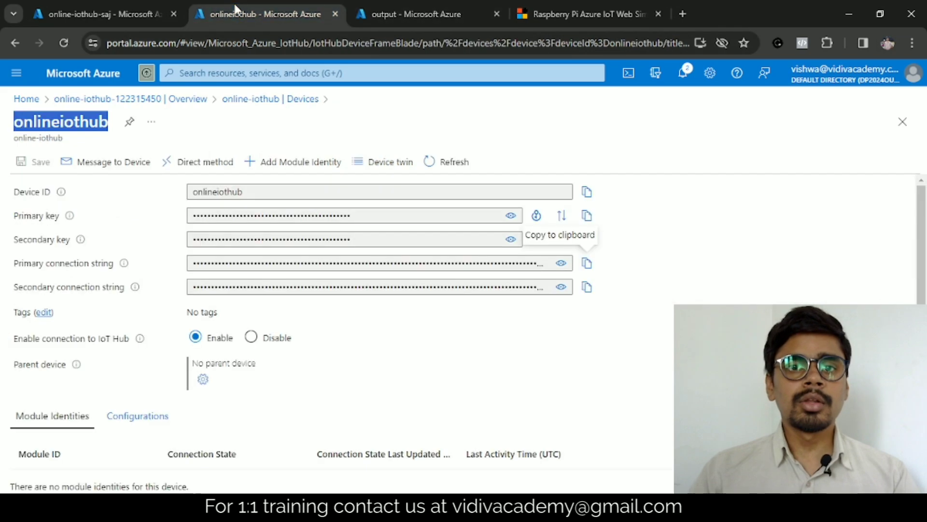
pyautogui.click(142, 12)
pyautogui.moveTo(548, 282); pyautogui.dragTo(410, 287)
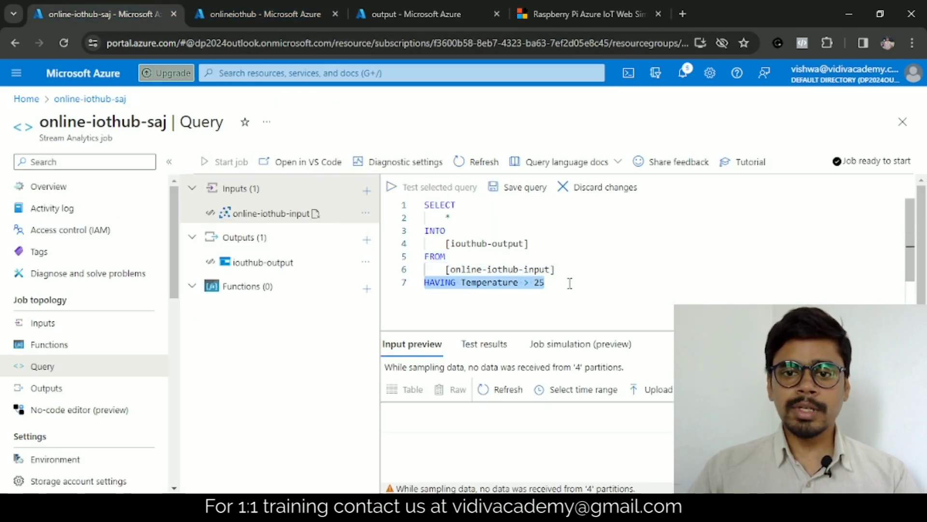
pyautogui.hotkey('ctrl', 'a')
pyautogui.click(540, 254)
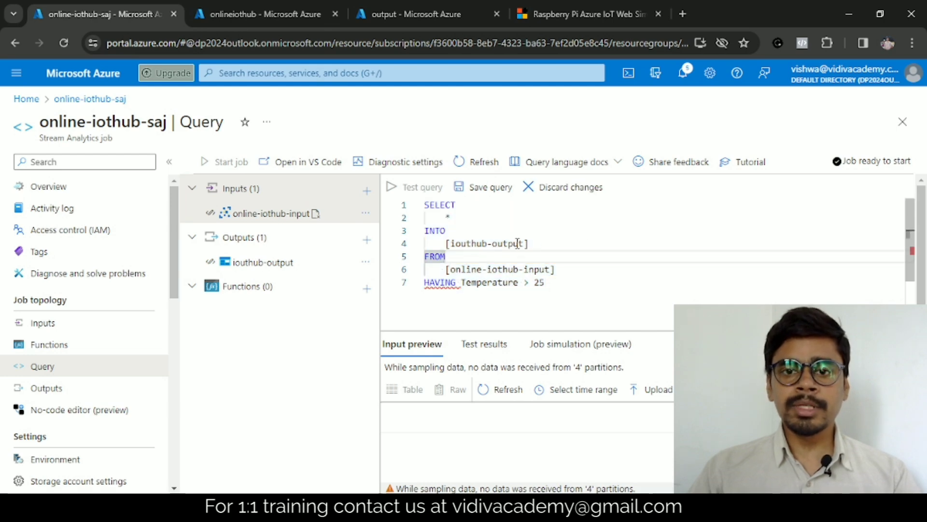
pyautogui.click(480, 189)
pyautogui.click(479, 189)
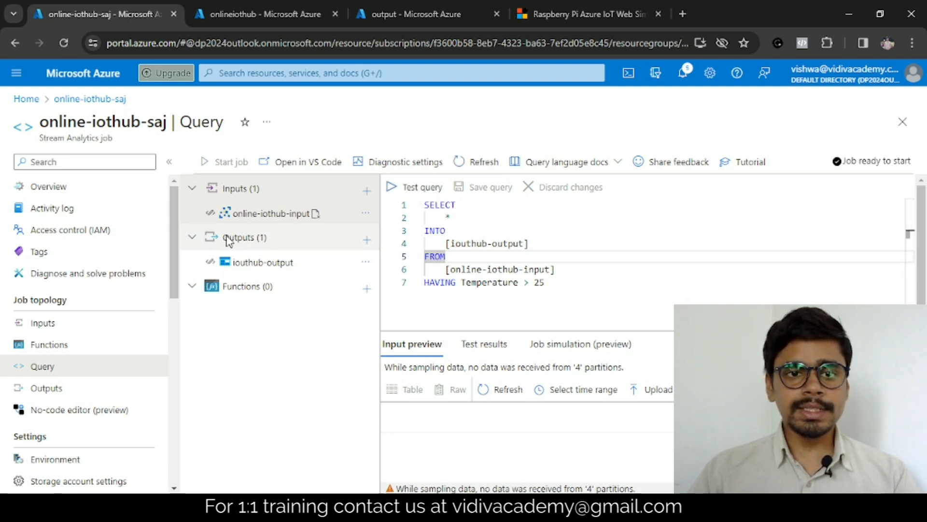
# - Start the Stream Analytics job online-iothub-saj with the job output start time set to Now
pyautogui.click(53, 198)
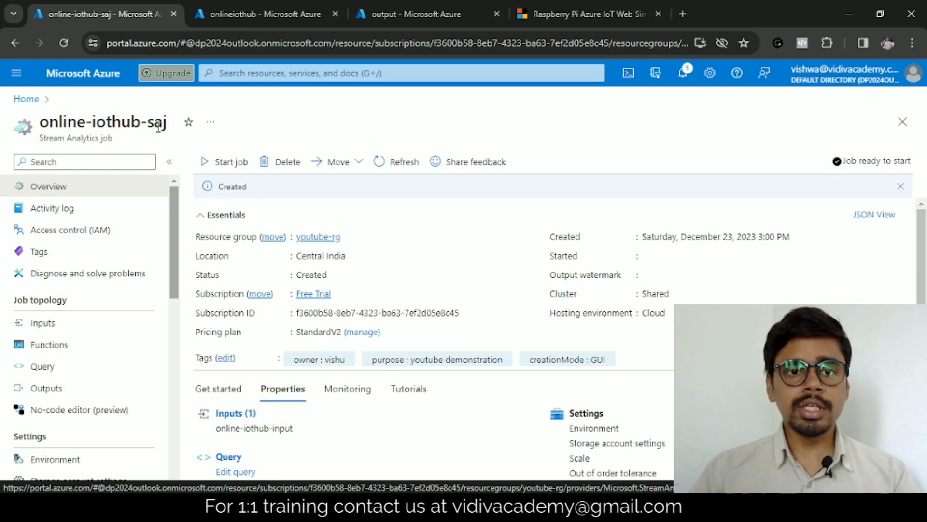
pyautogui.click(203, 166)
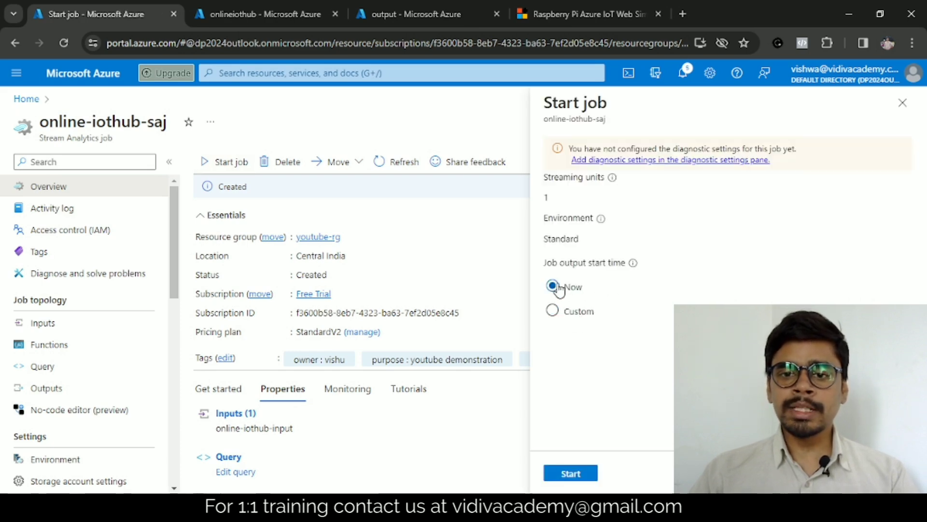
pyautogui.click(570, 474)
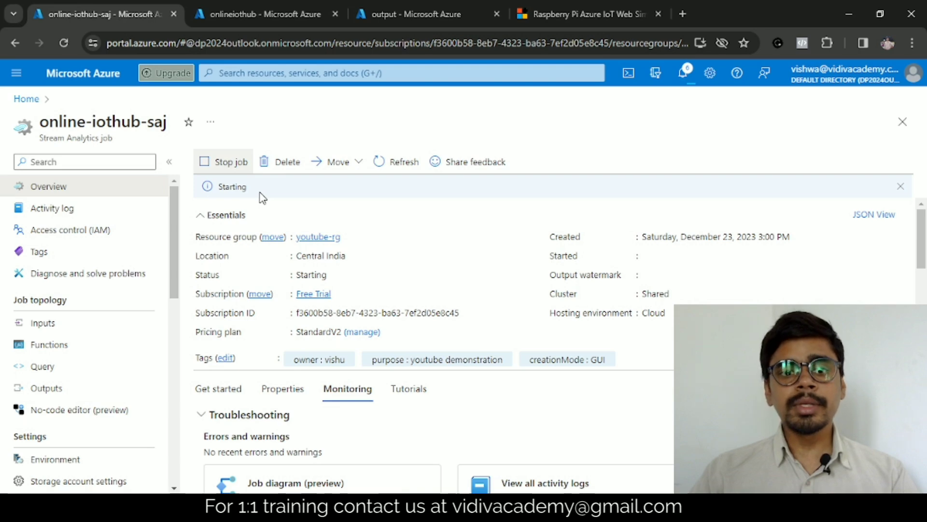
# - Check the simulator and device pages and monitor the startup status of online-iothub-saj on its overview
pyautogui.click(575, 18)
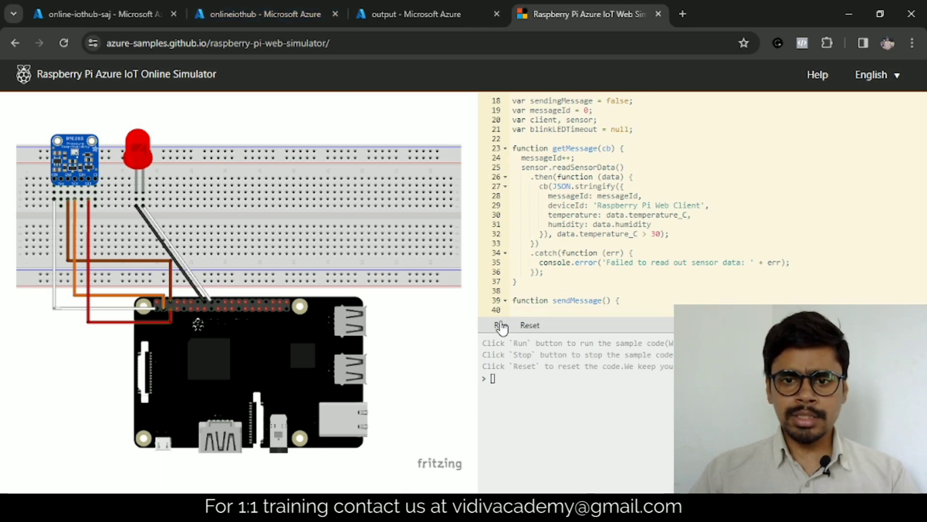
pyautogui.click(228, 8)
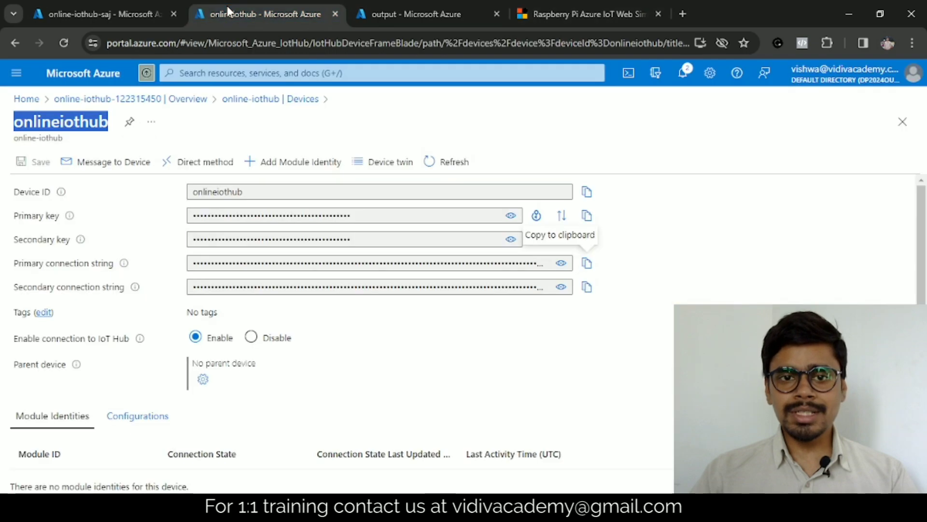
pyautogui.click(83, 13)
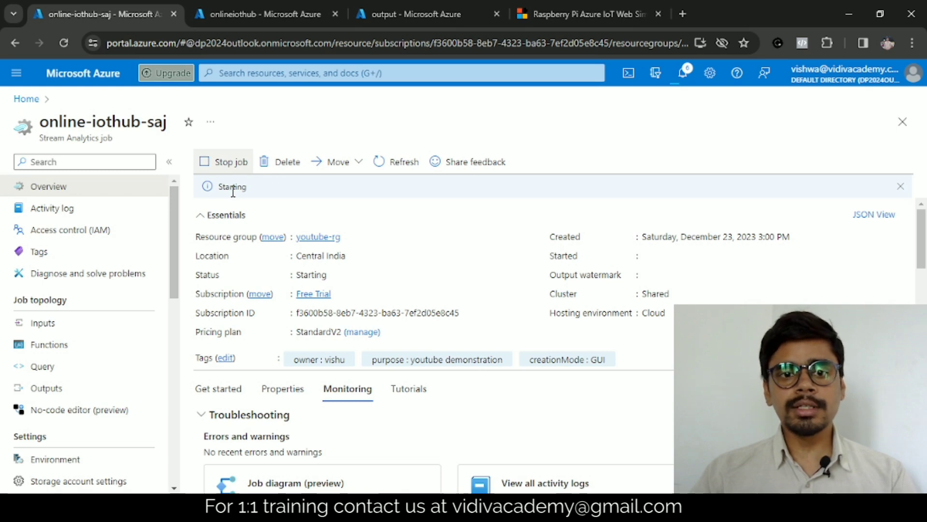
pyautogui.moveTo(232, 188); pyautogui.dragTo(289, 194)
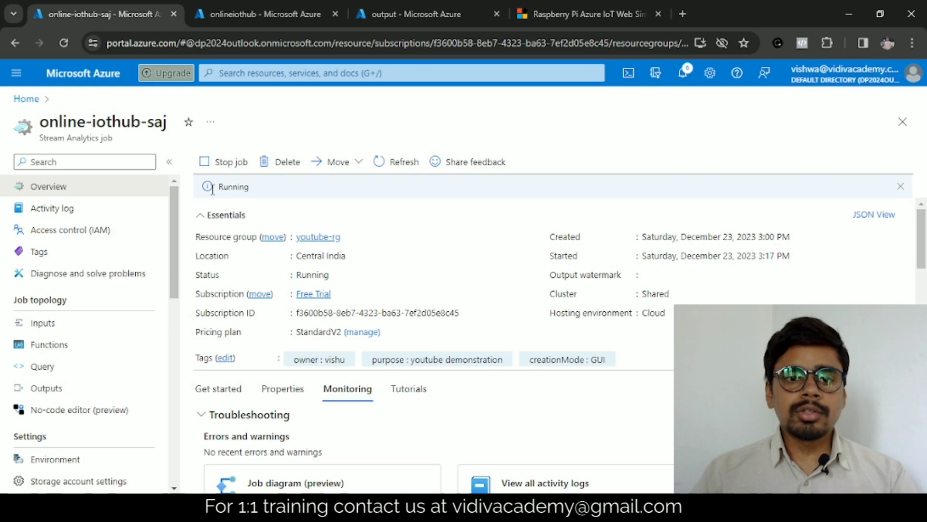
pyautogui.doubleClick(227, 187)
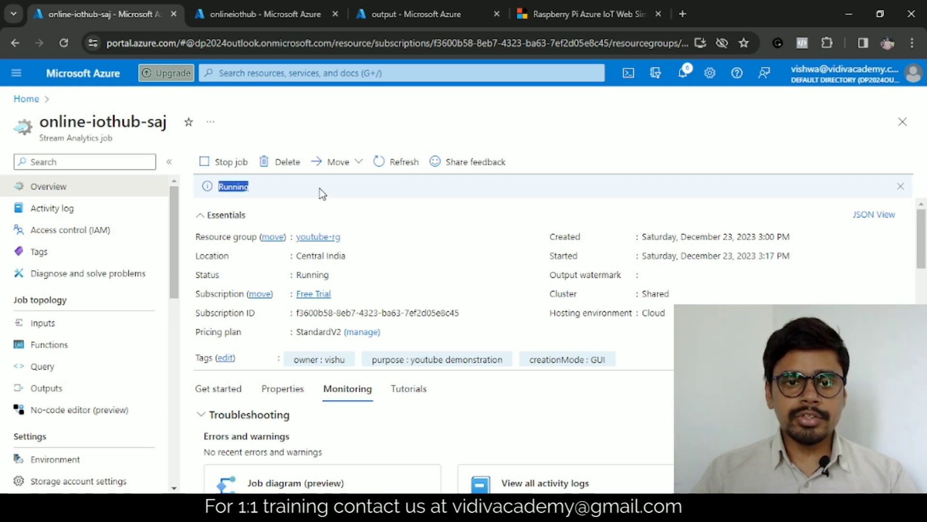
pyautogui.click(394, 213)
pyautogui.click(338, 216)
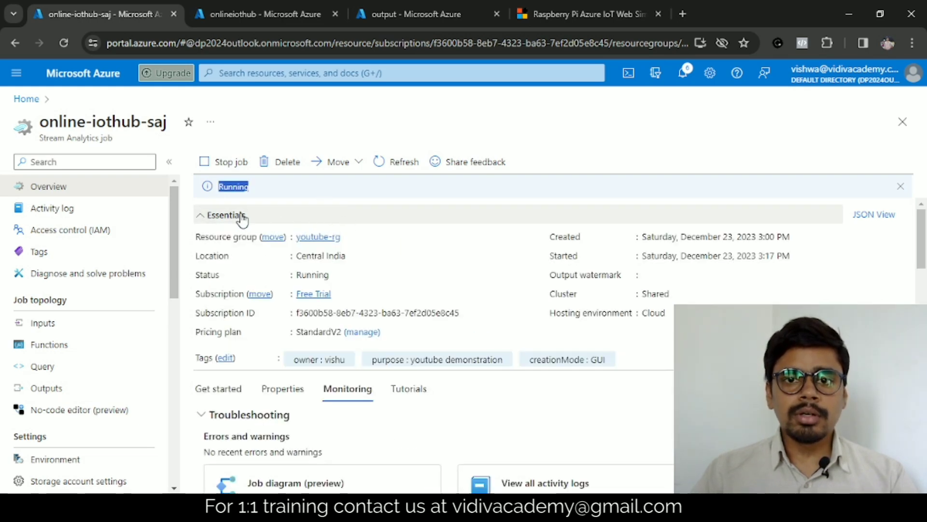
# - Check the connection string line in the Raspberry Pi simulator code and run the simulator to send messages to the IoT hub
pyautogui.click(544, 6)
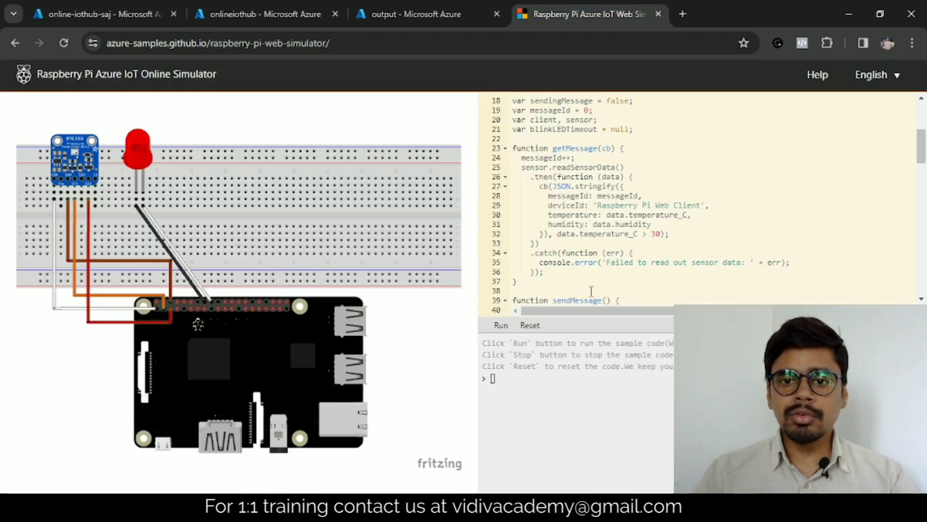
pyautogui.scroll(5, 681, 234)
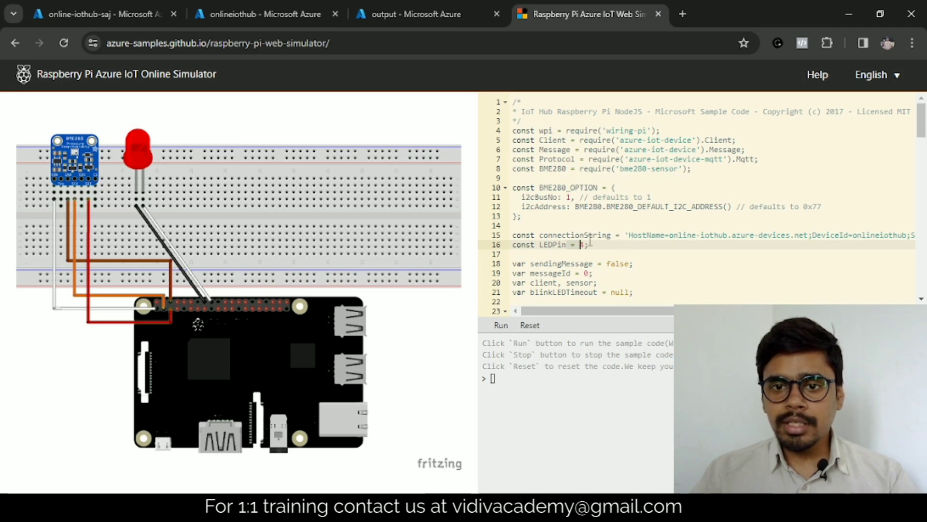
pyautogui.press('Up')
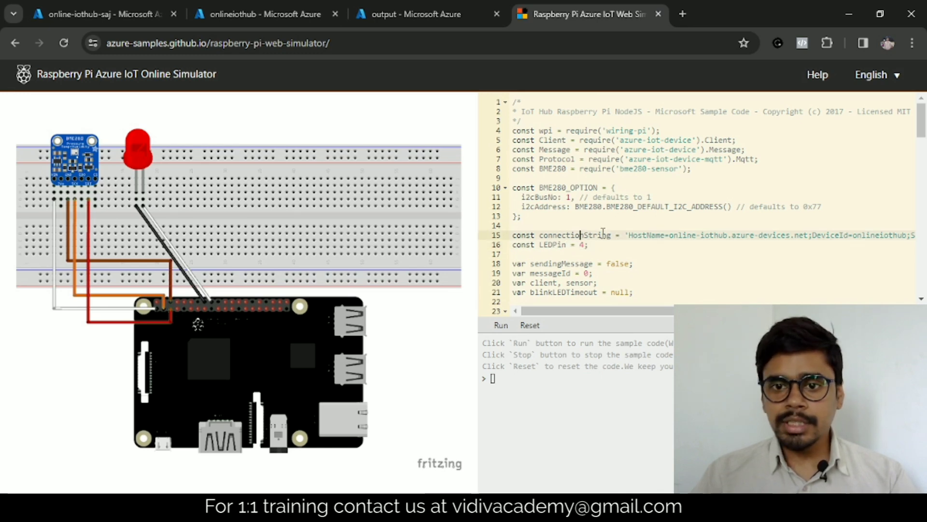
pyautogui.press('End')
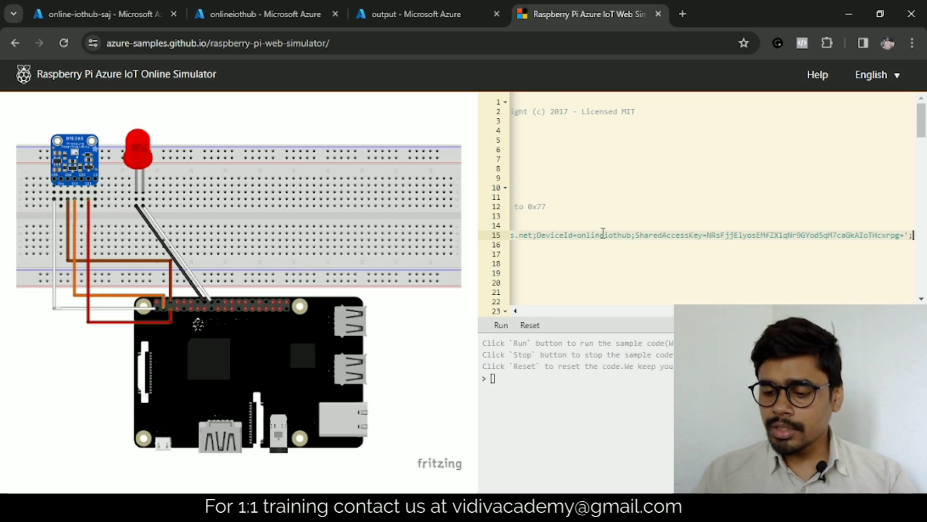
pyautogui.press('Home')
pyautogui.press('Down')
pyautogui.press('Down')
pyautogui.press('Down')
pyautogui.press('Down')
pyautogui.press('Down')
pyautogui.press('Down')
pyautogui.press('Down')
pyautogui.press('Down')
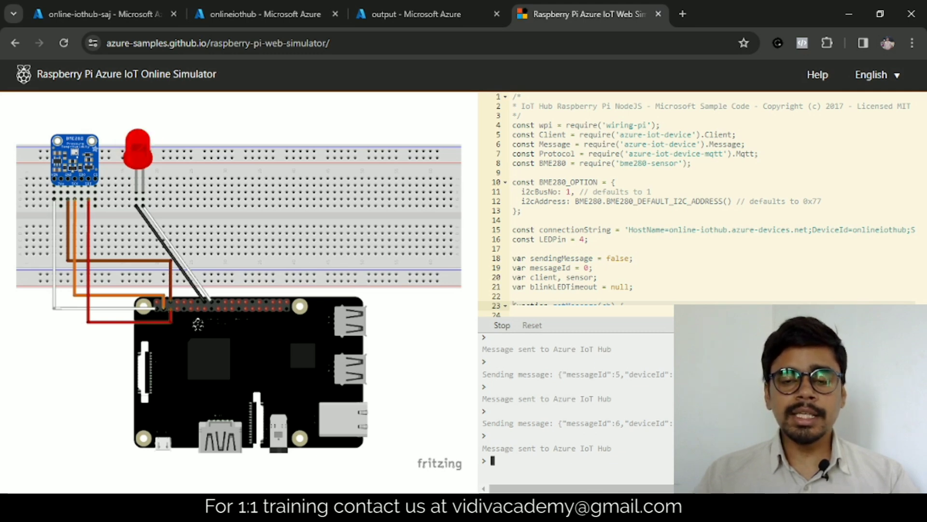
# - Examine the device page, the output container, the simulator's sent messages and the HAVING condition in the job's query
pyautogui.click(222, 11)
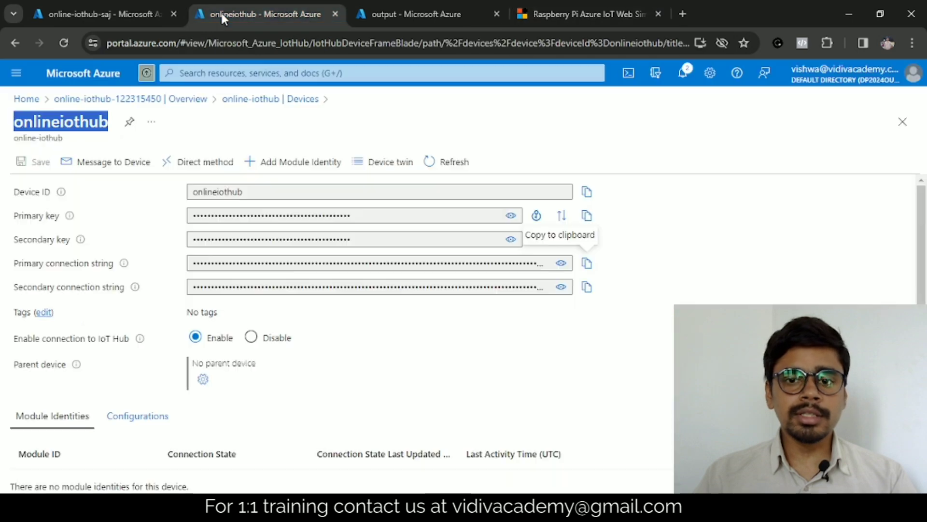
pyautogui.click(138, 10)
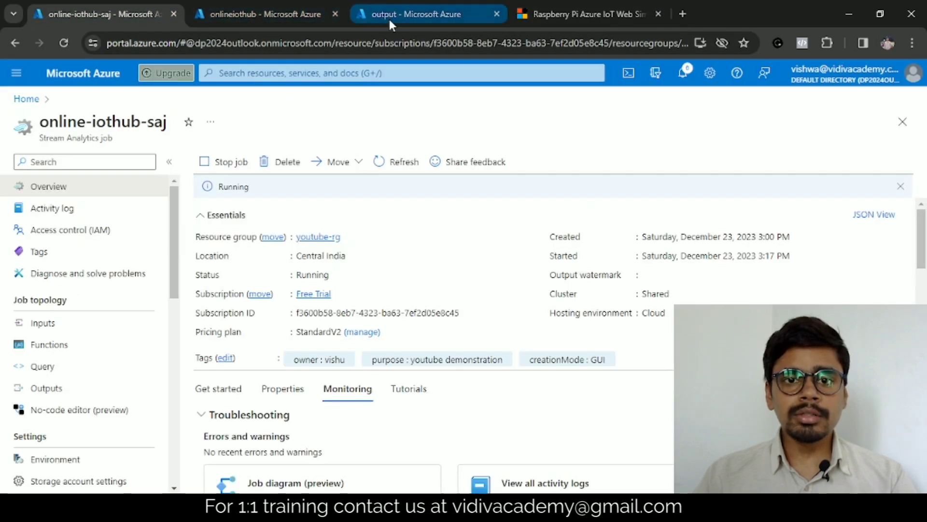
pyautogui.click(401, 10)
pyautogui.click(268, 10)
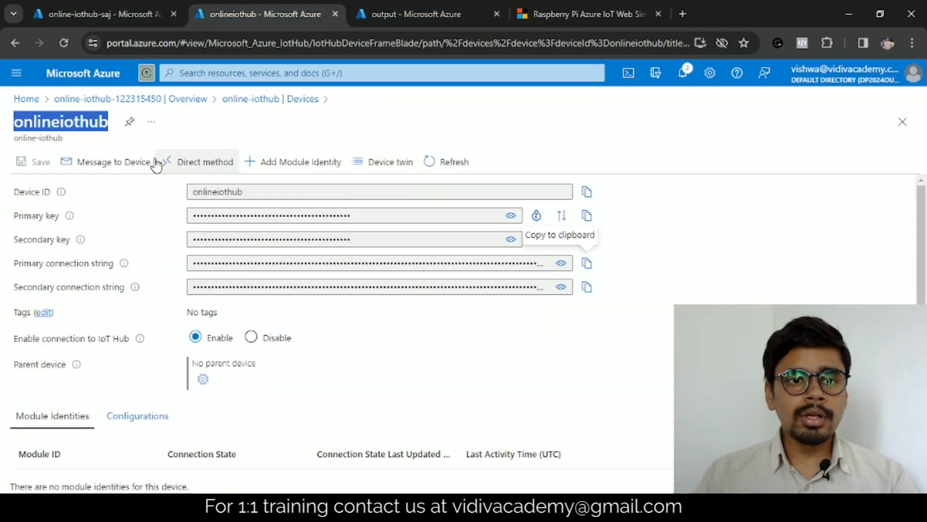
pyautogui.click(102, 5)
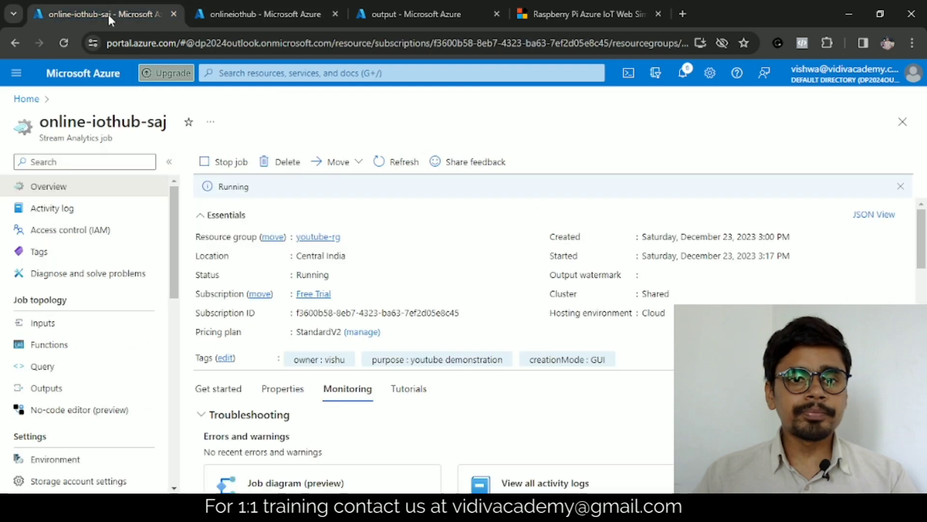
pyautogui.click(57, 376)
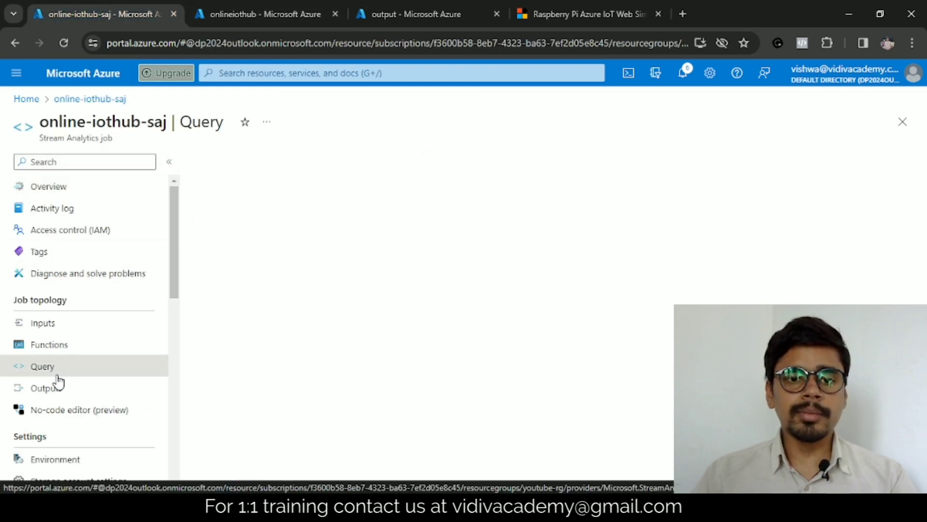
pyautogui.click(585, 15)
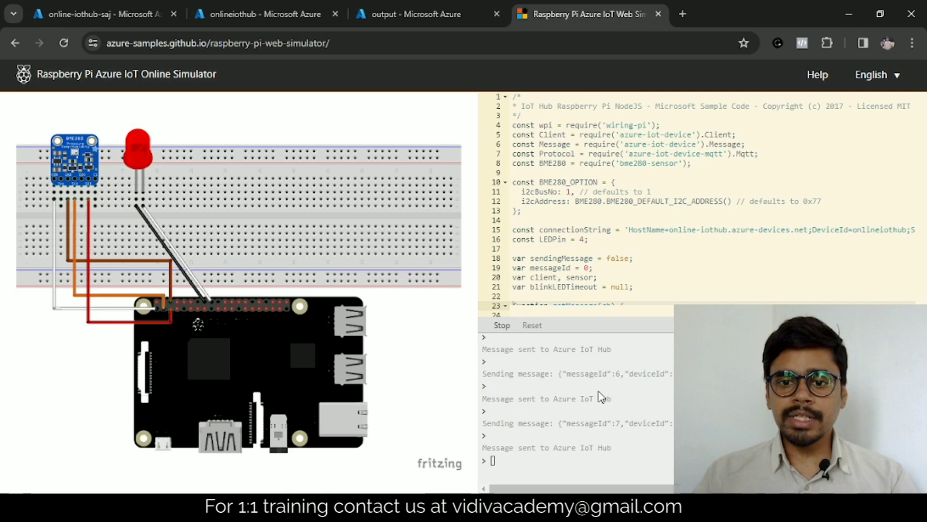
pyautogui.click(80, 8)
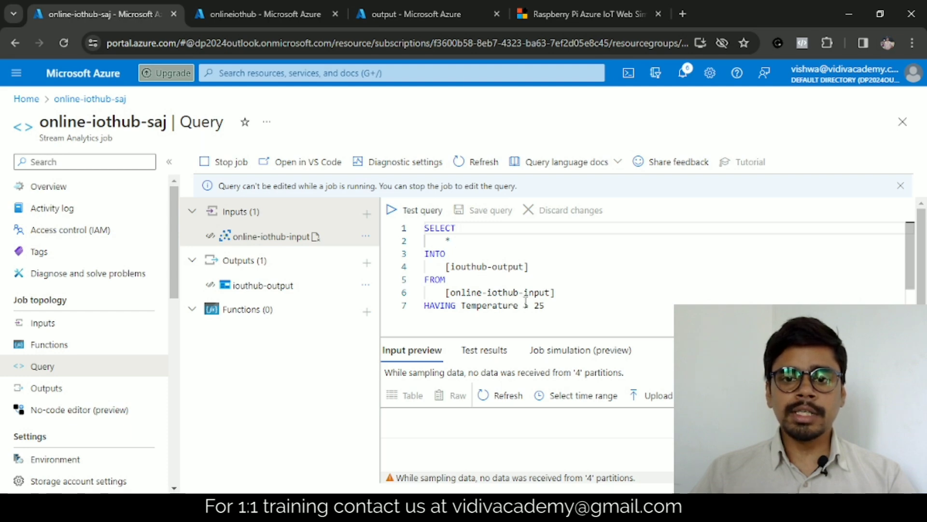
# - Refresh the input preview of online-iothub-input and display its sampled events
pyautogui.moveTo(457, 306); pyautogui.dragTo(555, 309)
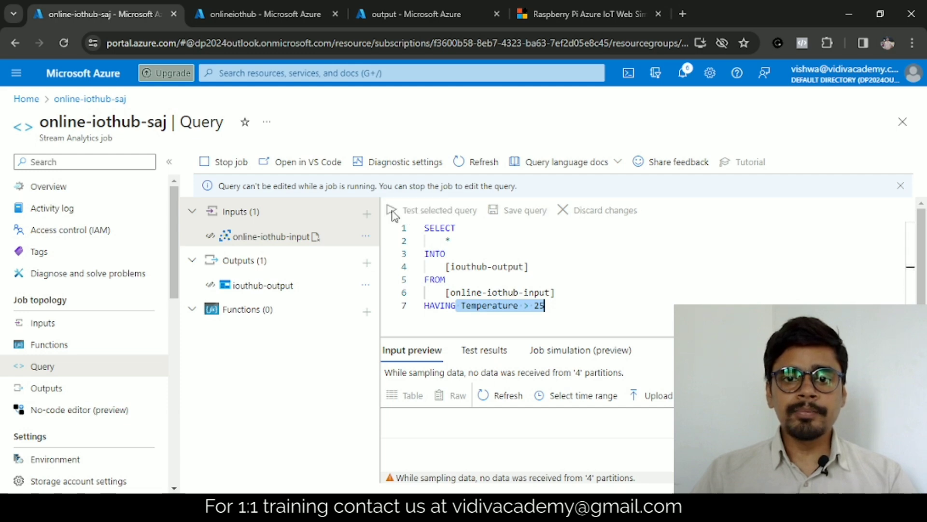
pyautogui.click(486, 396)
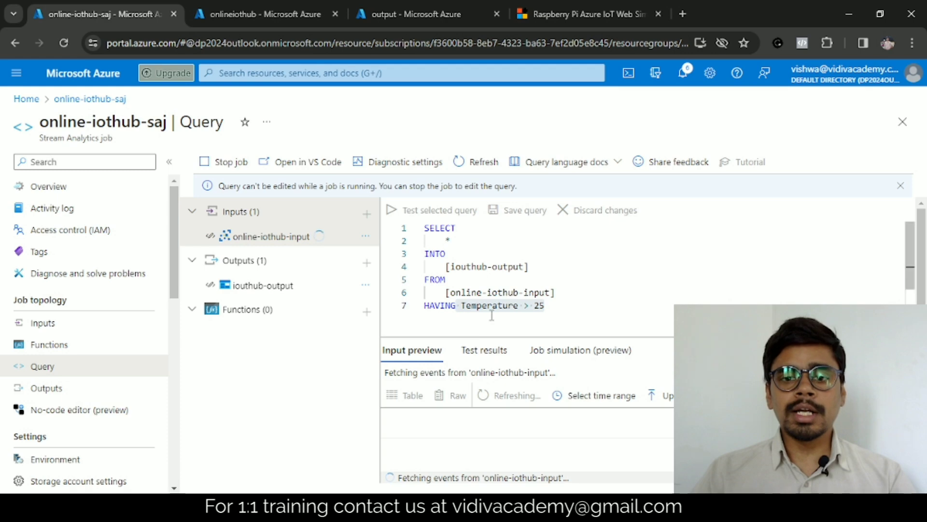
pyautogui.click(480, 355)
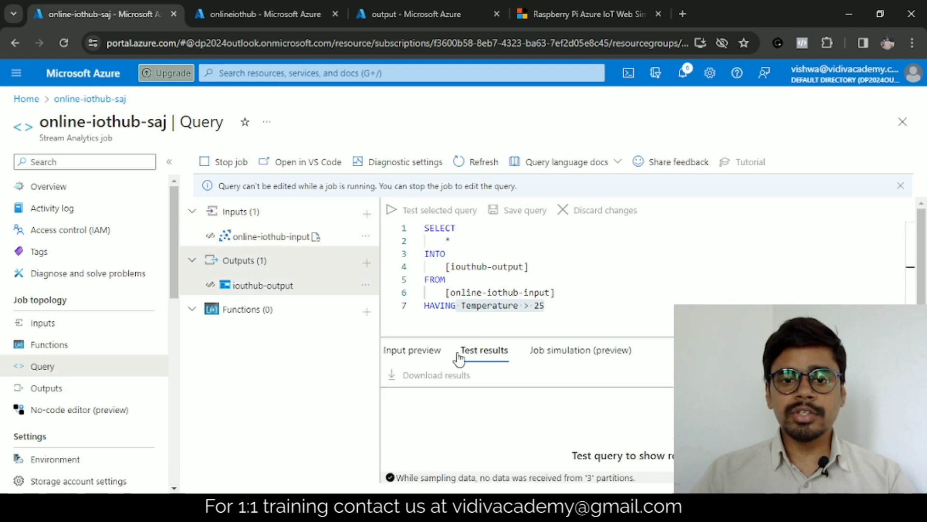
pyautogui.click(423, 353)
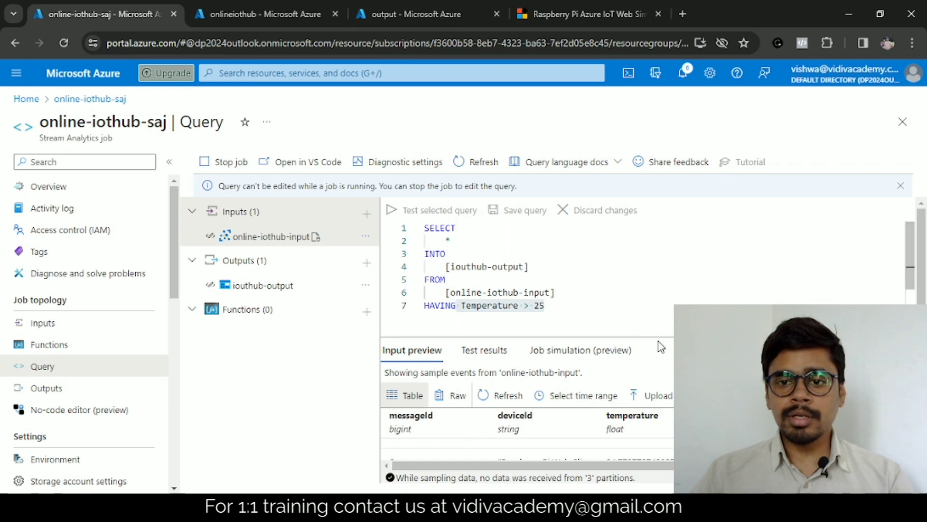
# - Make more room for the sampled input events by enlarging the preview area and collapsing the job's navigation
pyautogui.moveTo(650, 336); pyautogui.dragTo(650, 285)
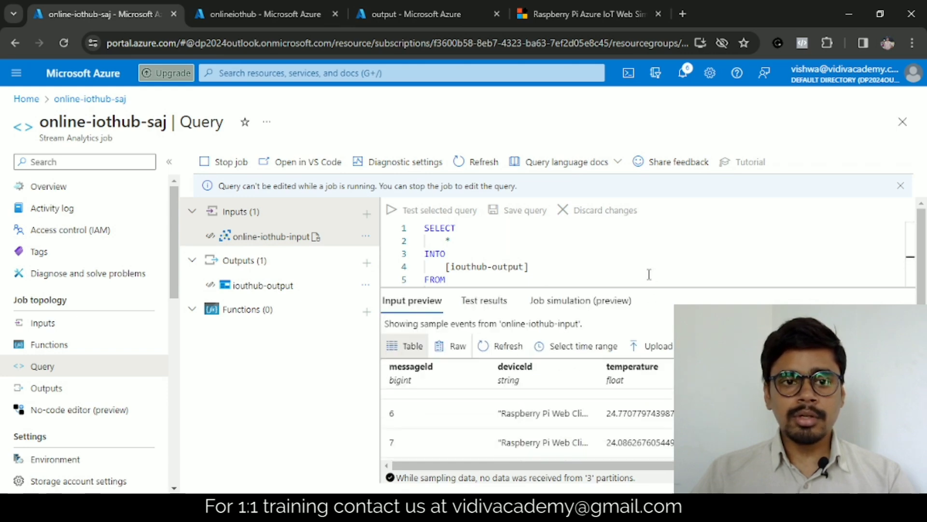
pyautogui.click(169, 165)
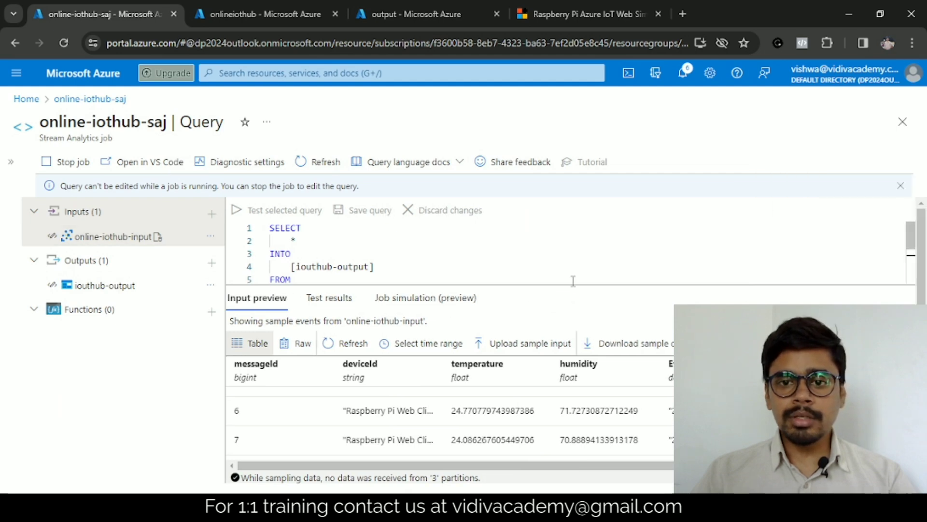
pyautogui.moveTo(573, 271); pyautogui.dragTo(574, 270)
pyautogui.scroll(-2, 382, 261)
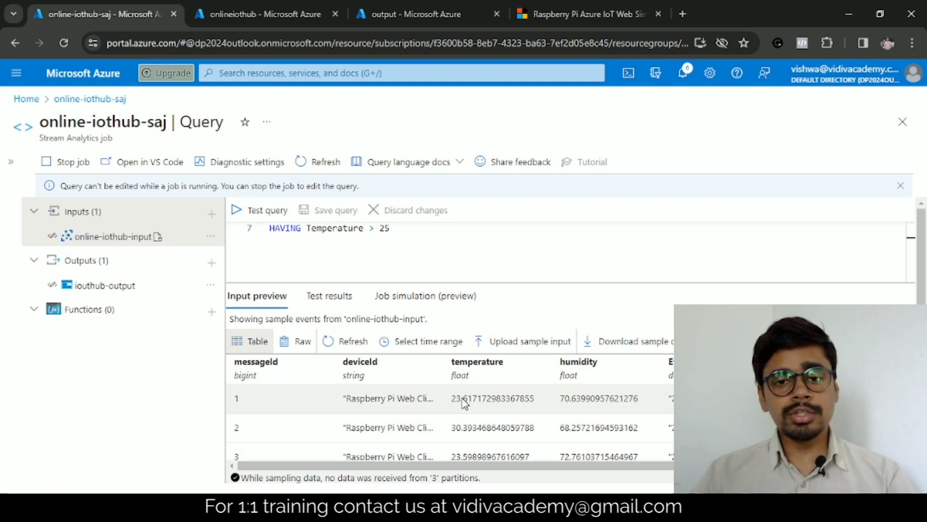
# - Check the simulator's sent messages and review the temperature values across the sampled input events
pyautogui.click(579, 15)
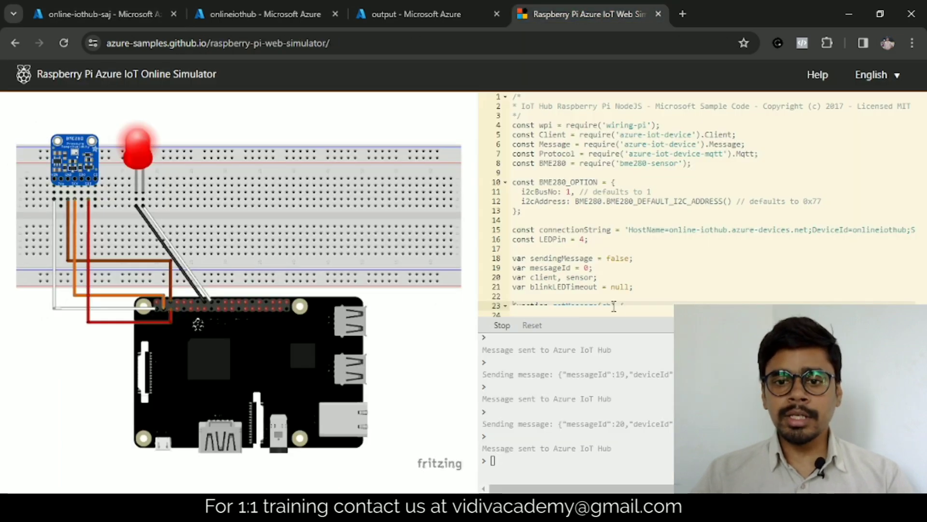
pyautogui.click(115, 2)
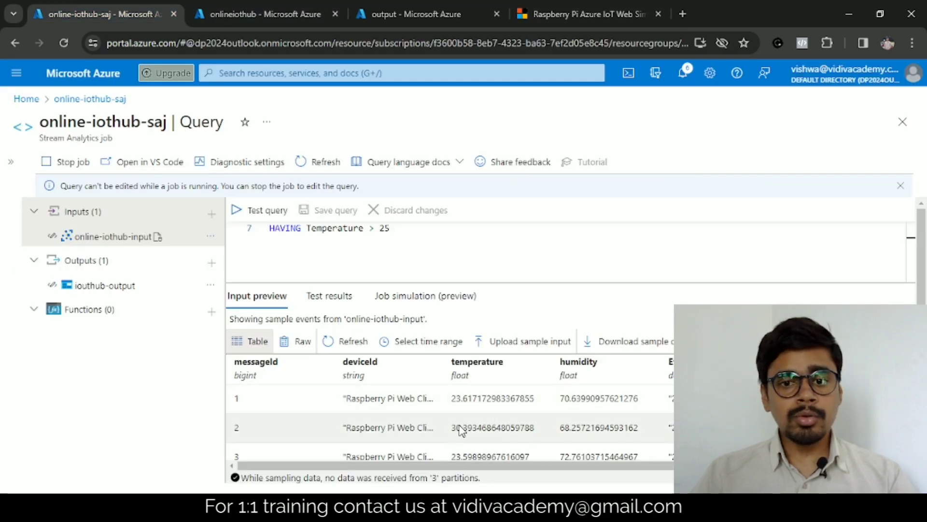
pyautogui.scroll(-5, 467, 434)
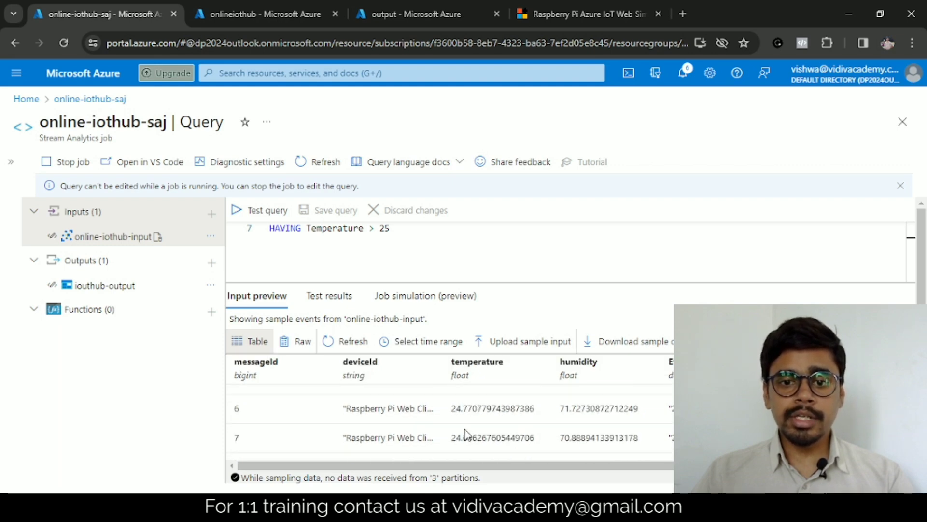
pyautogui.scroll(-3, 465, 430)
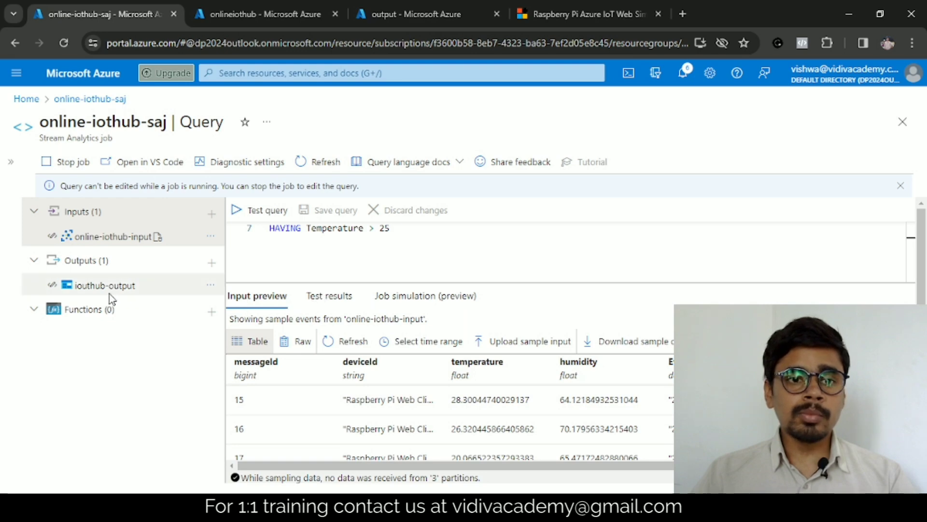
# - Check the query's test results for the iouthub-output output
pyautogui.click(330, 296)
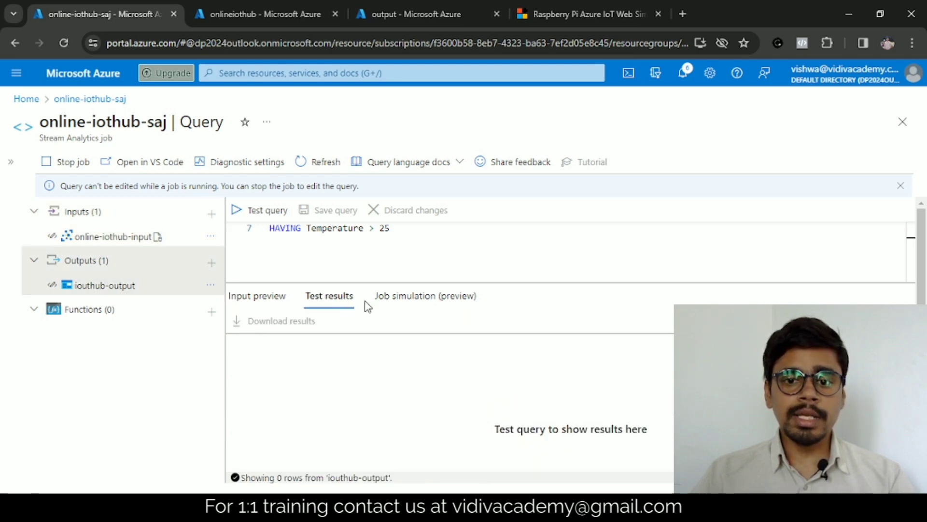
pyautogui.click(264, 296)
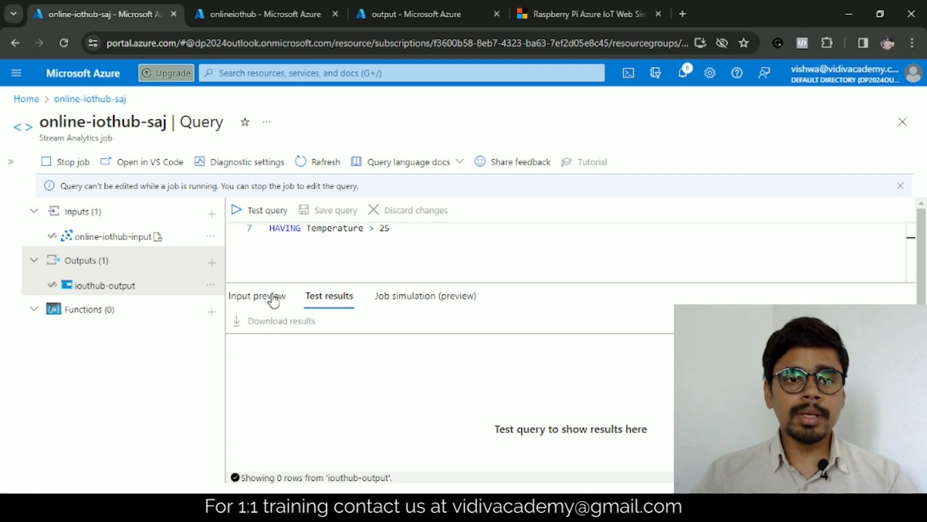
pyautogui.click(104, 285)
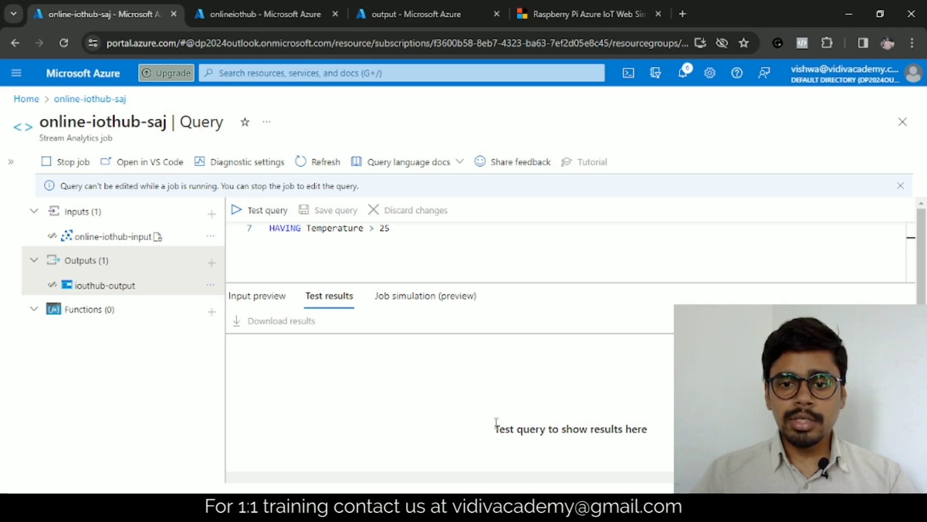
pyautogui.moveTo(497, 423); pyautogui.dragTo(662, 430)
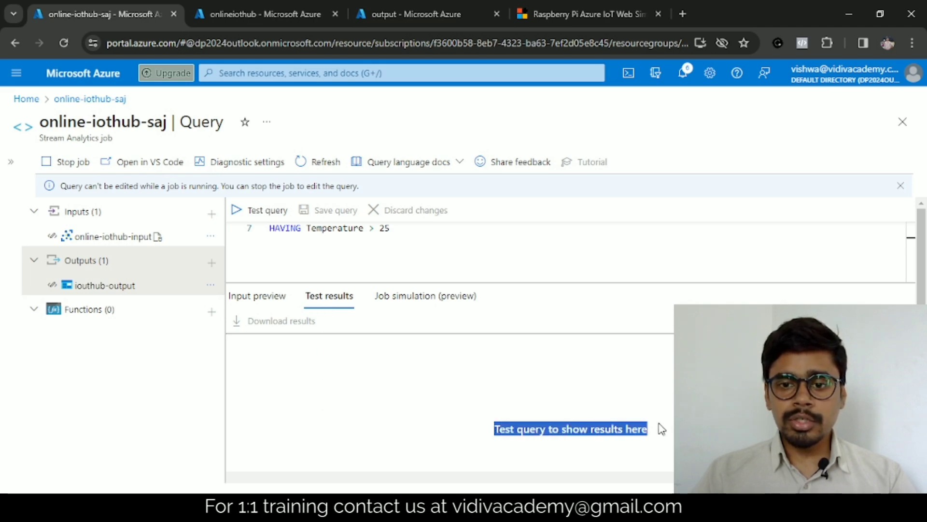
# - Resample the events from online-iothub-input and check that the simulator is still sending messages
pyautogui.click(256, 299)
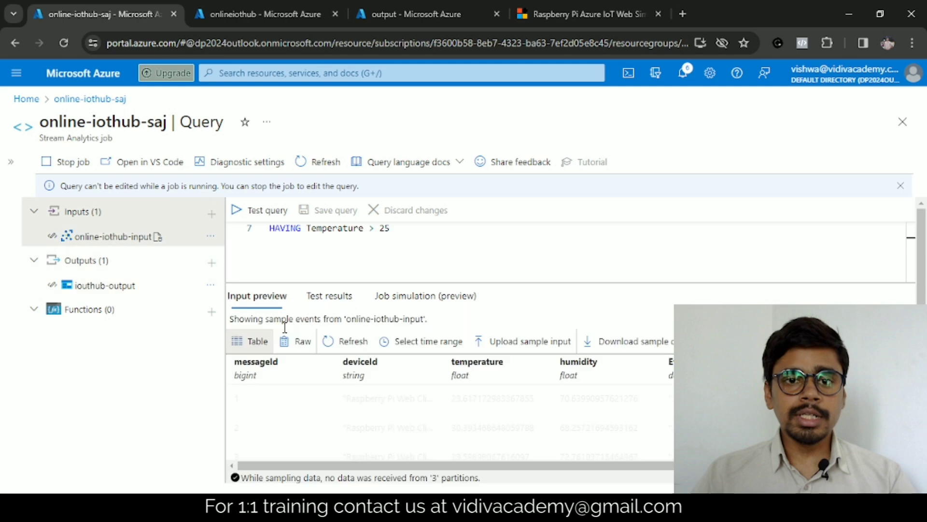
pyautogui.click(341, 344)
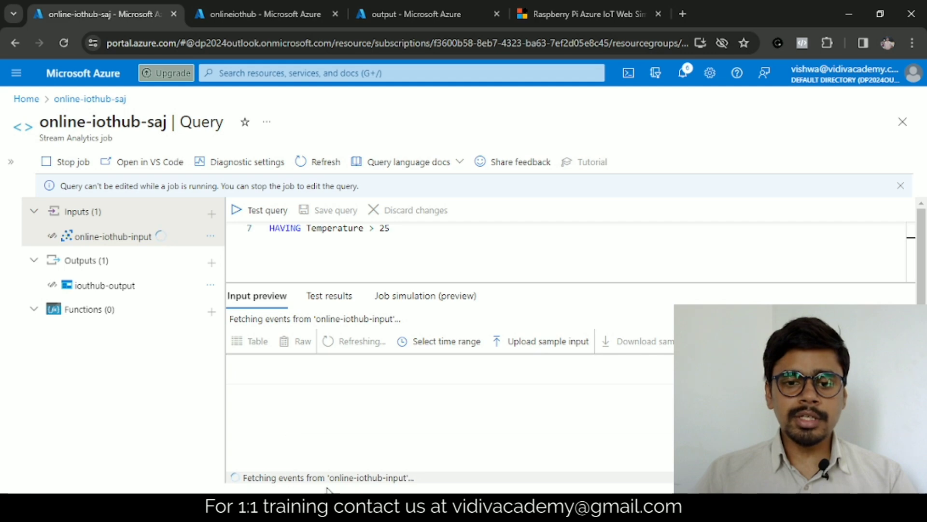
pyautogui.click(587, 14)
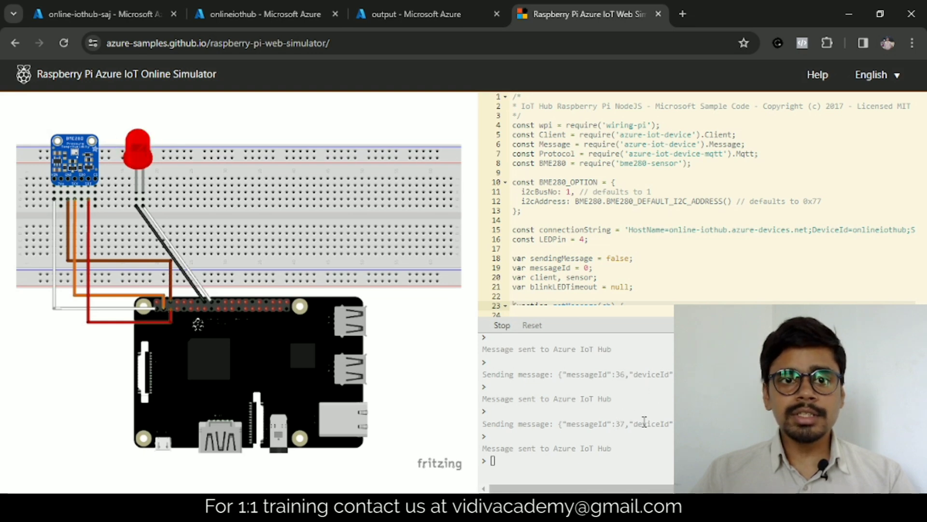
pyautogui.click(111, 14)
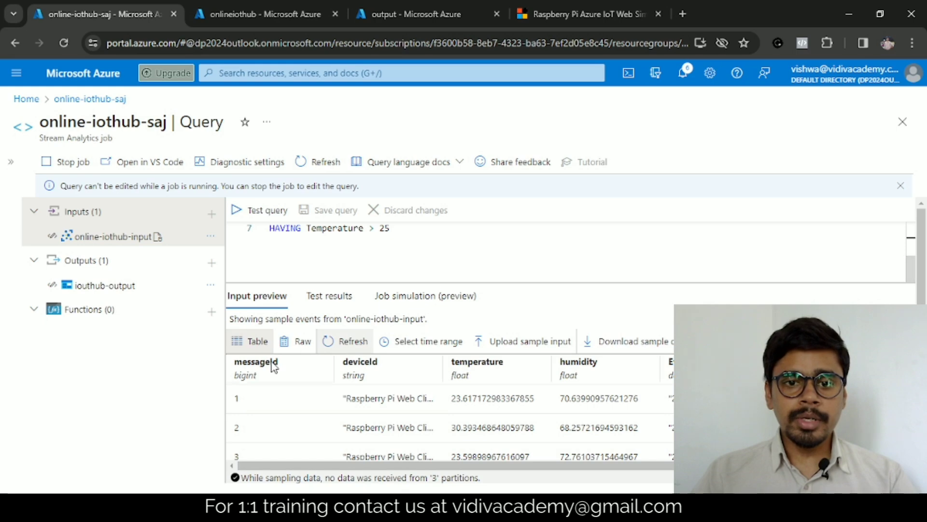
# - Examine the row status of the iouthub-output test results and the query above them
pyautogui.click(328, 296)
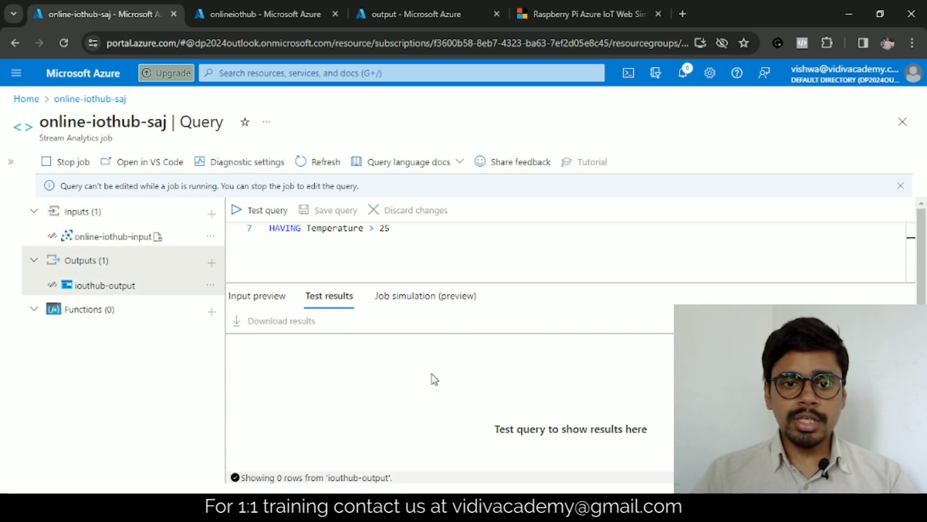
pyautogui.scroll(-1, 433, 376)
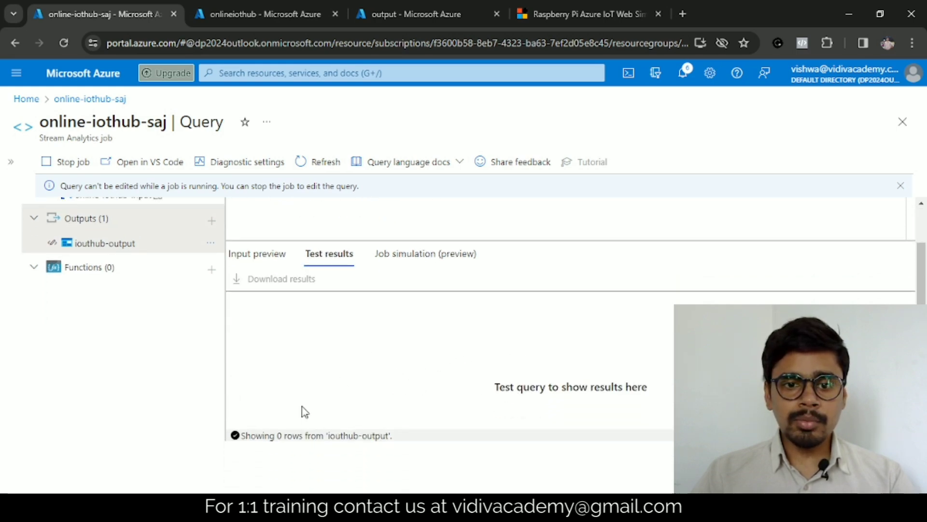
pyautogui.moveTo(264, 436); pyautogui.dragTo(387, 436)
pyautogui.scroll(1, 416, 338)
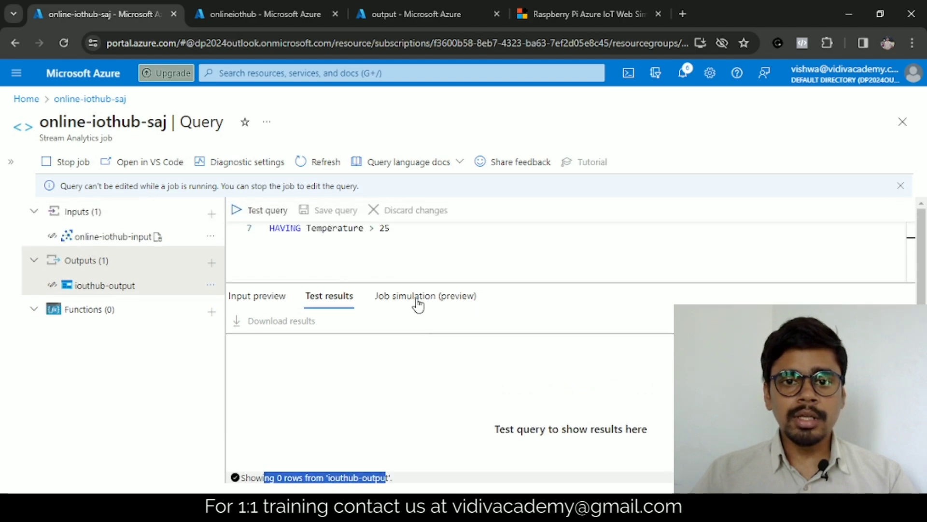
pyautogui.scroll(1, 445, 257)
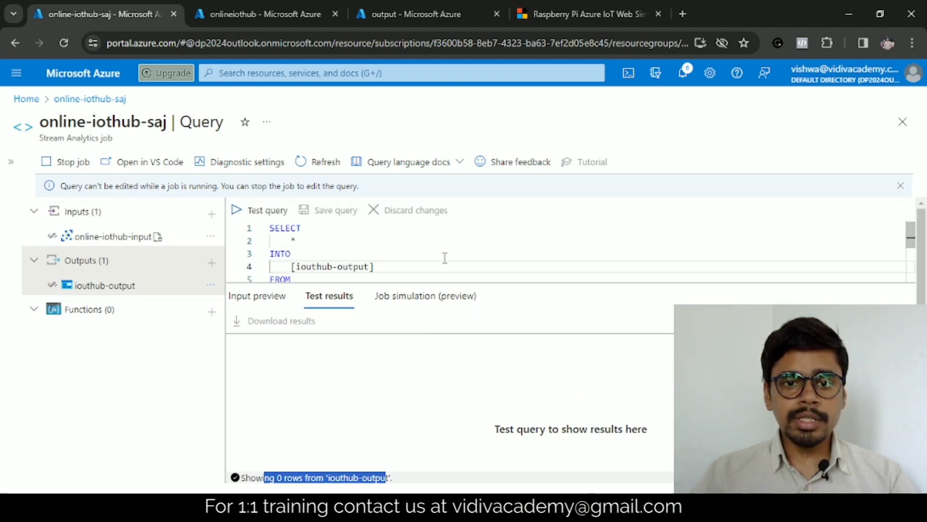
# - Refresh the output container and open the contents of its JSON blob
pyautogui.click(434, 7)
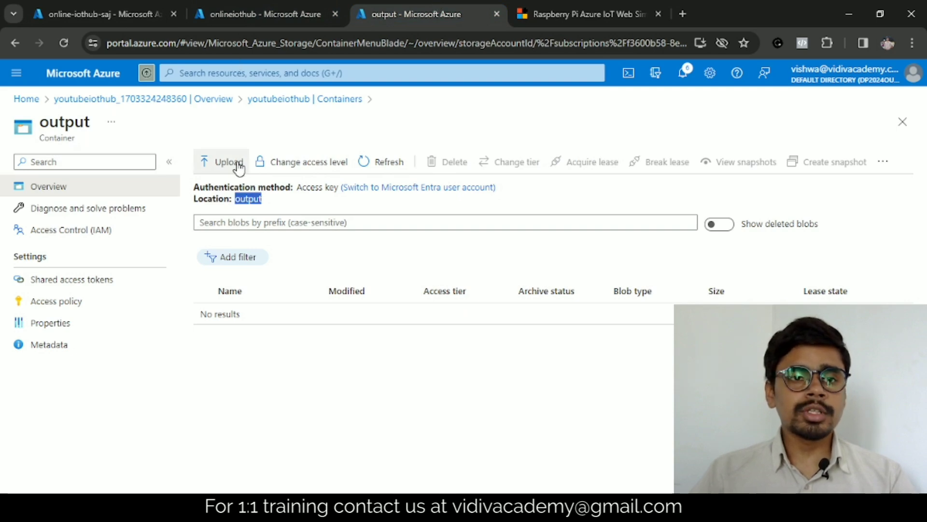
pyautogui.click(375, 163)
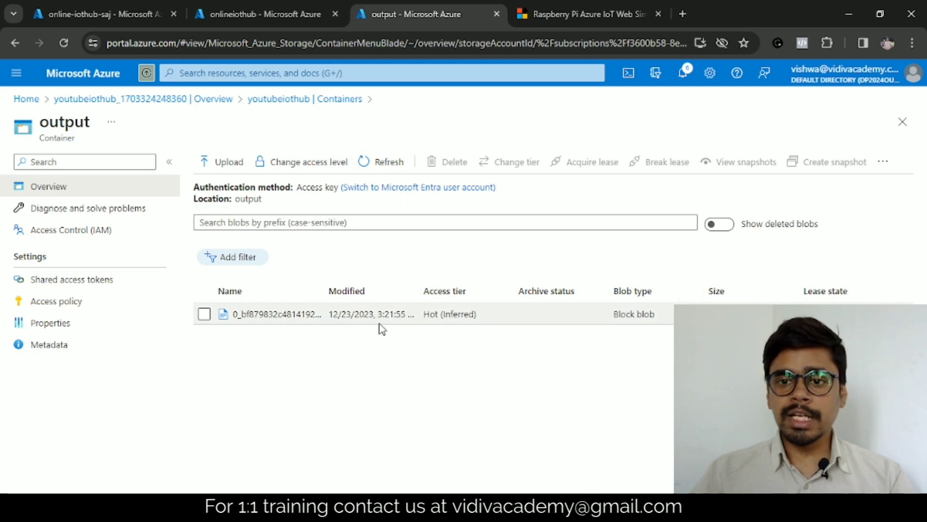
pyautogui.click(284, 314)
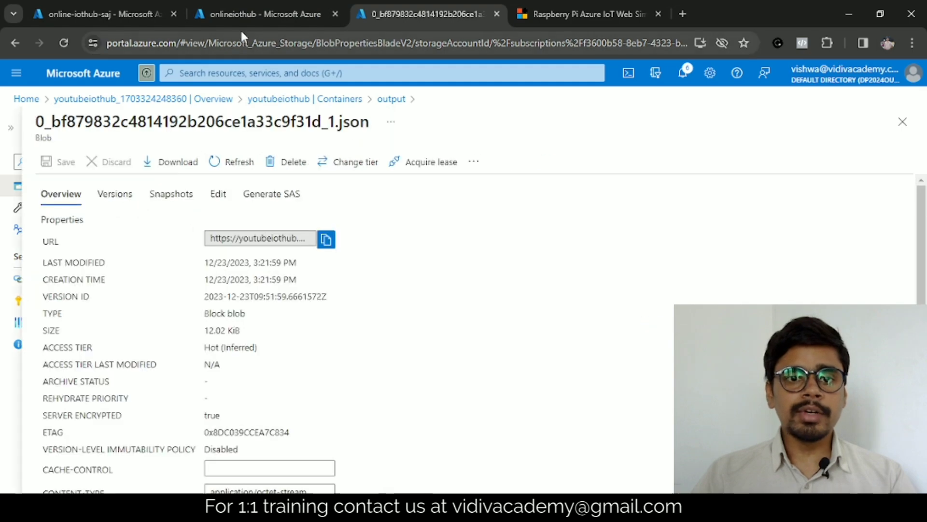
pyautogui.moveTo(340, 125); pyautogui.dragTo(387, 127)
pyautogui.click(218, 195)
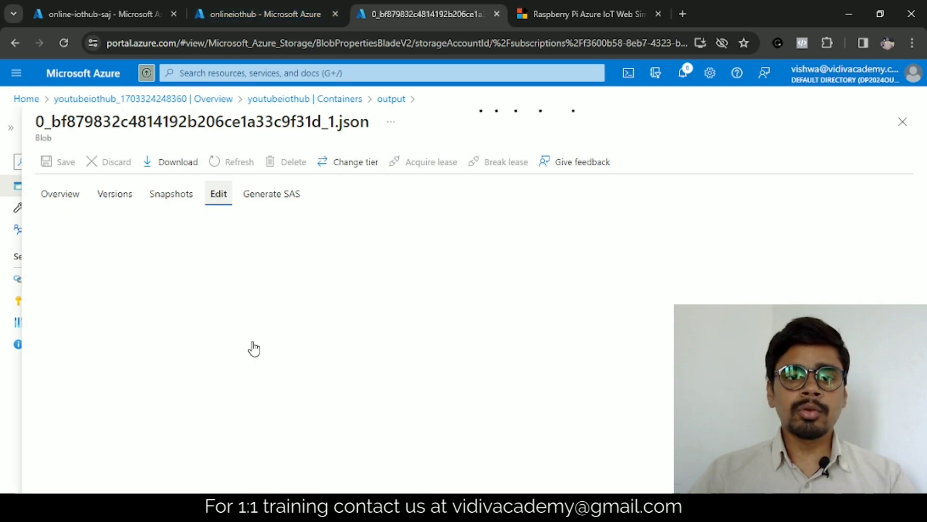
# - Examine the temperature values of the messages stored in the JSON blob
pyautogui.scroll(-3, 181, 306)
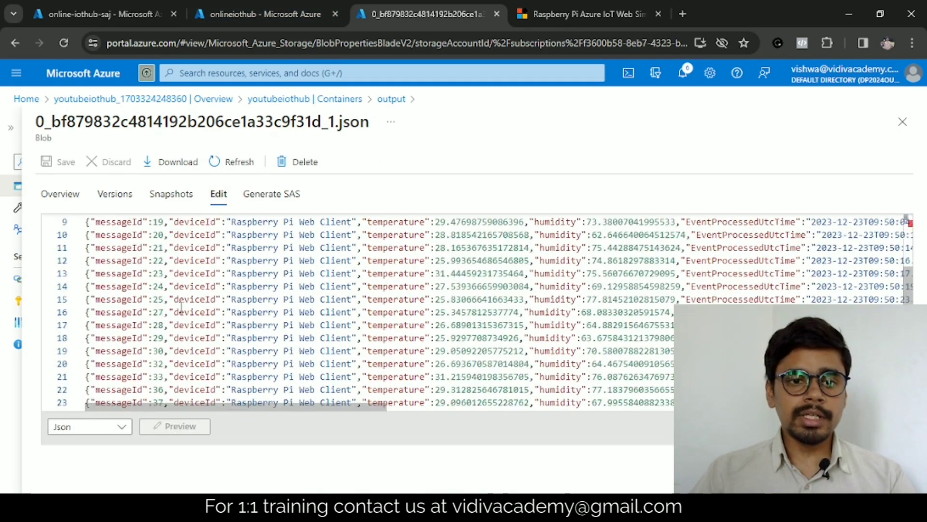
pyautogui.scroll(-1, 181, 307)
pyautogui.scroll(4, 280, 304)
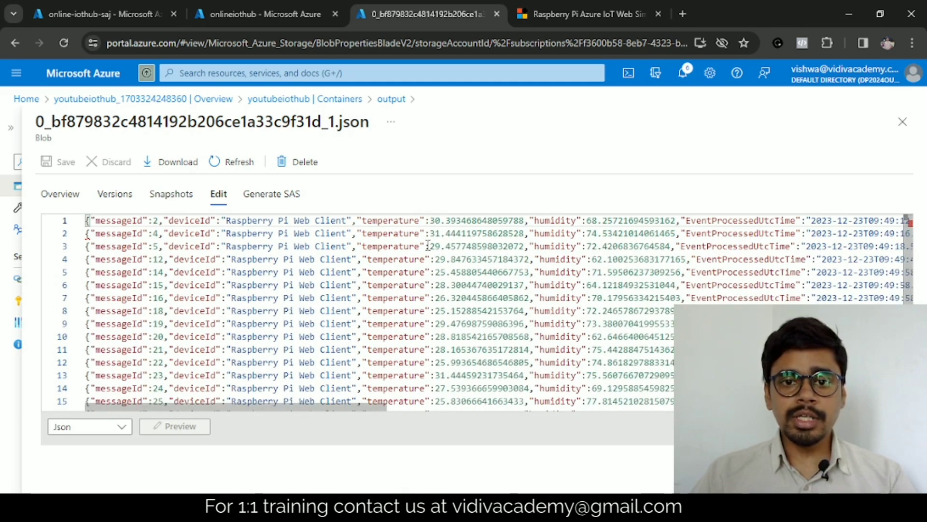
pyautogui.moveTo(425, 247); pyautogui.dragTo(449, 247)
pyautogui.scroll(-5, 444, 317)
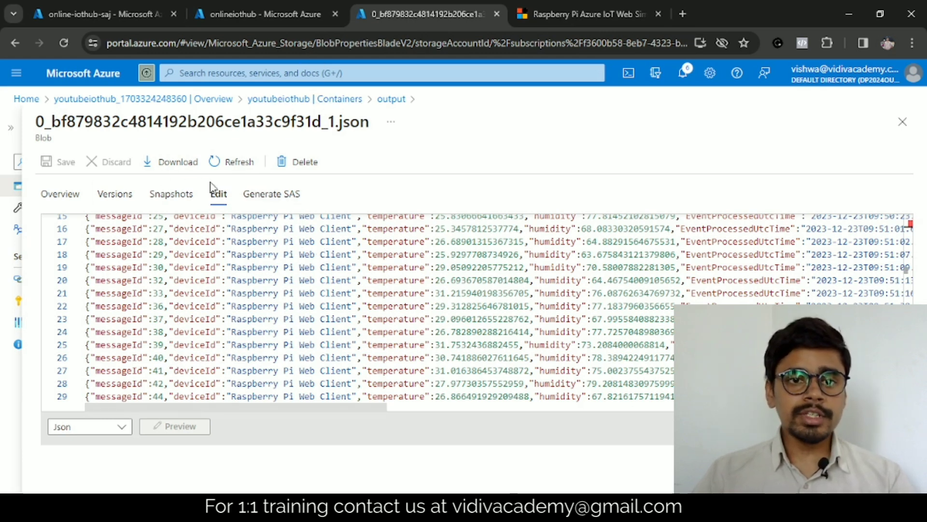
# - Test the online-iothub-saj query and compare the resulting temperatures with the HAVING Temperature > 25 condition
pyautogui.click(92, 1)
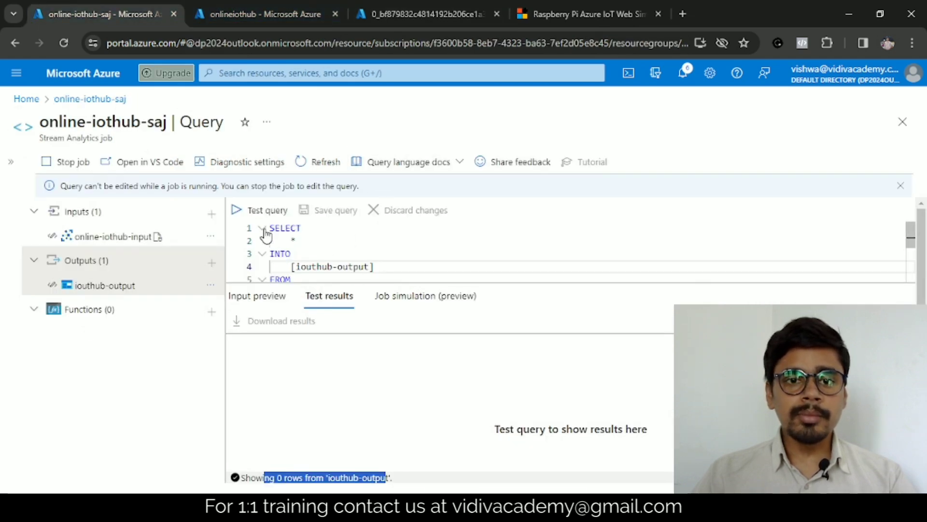
pyautogui.click(237, 210)
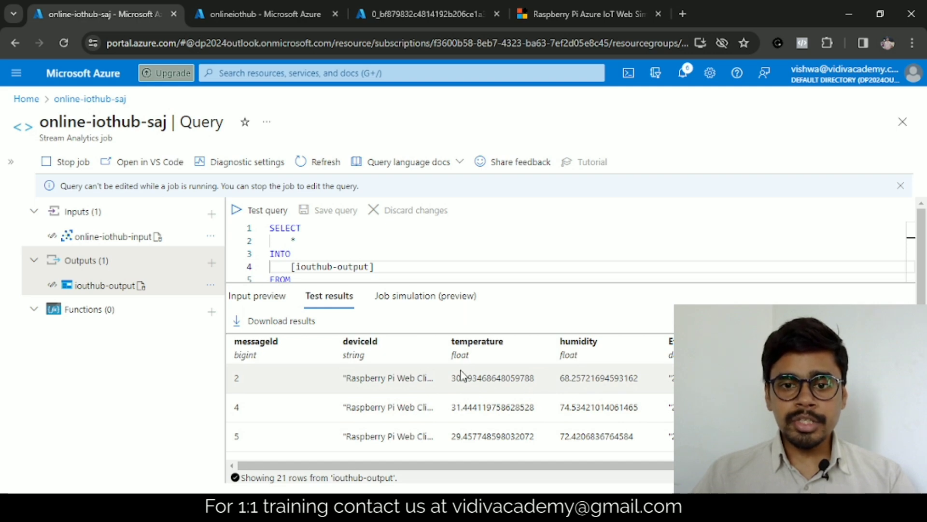
pyautogui.scroll(-4, 458, 386)
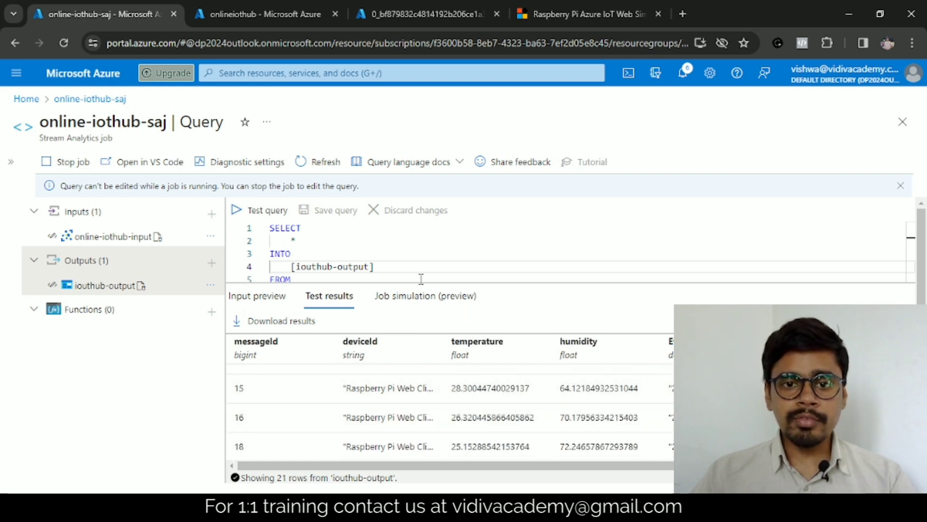
pyautogui.scroll(-2, 424, 269)
pyautogui.scroll(-2, 424, 269)
pyautogui.moveTo(312, 237); pyautogui.dragTo(390, 237)
pyautogui.scroll(-5, 499, 426)
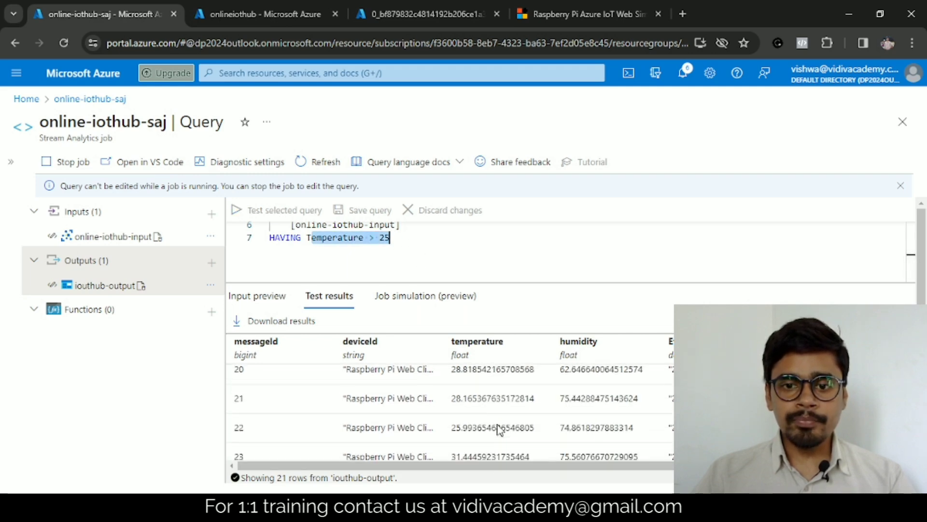
pyautogui.scroll(-4, 464, 421)
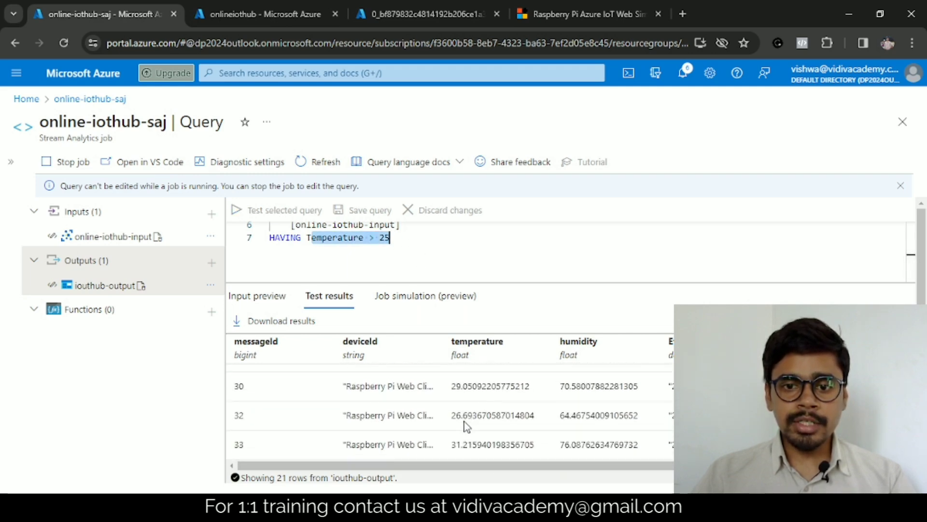
# - Compare the unfiltered temperatures in the online-iothub-input preview with the query's filtered test results
pyautogui.click(259, 301)
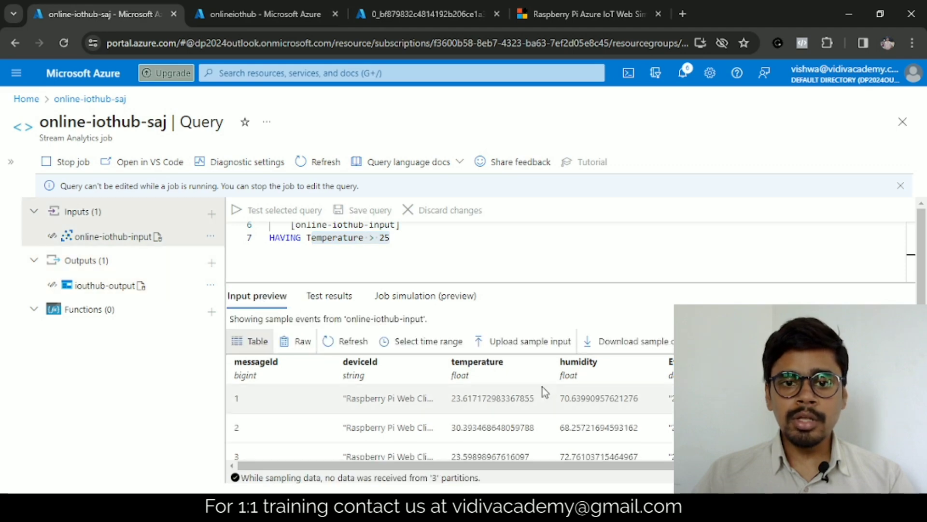
pyautogui.scroll(-3, 469, 421)
pyautogui.scroll(3, 466, 417)
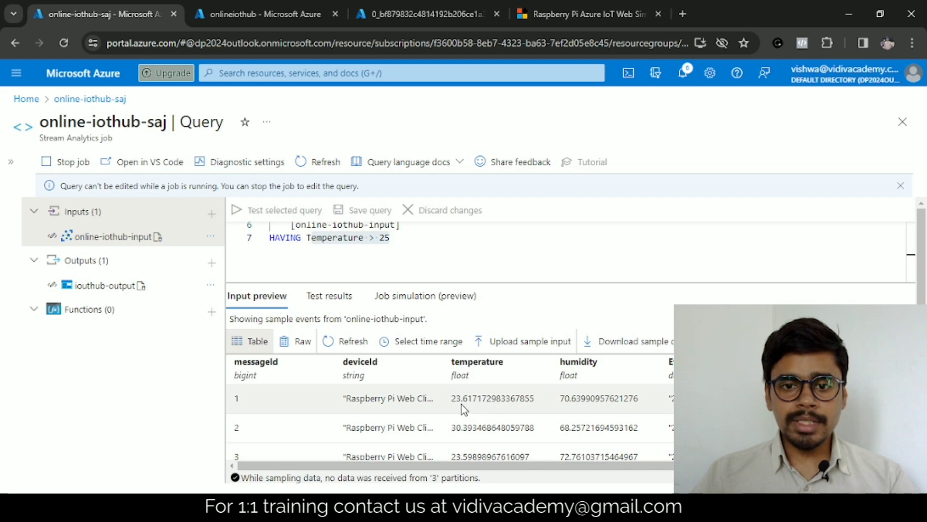
pyautogui.scroll(-5, 462, 410)
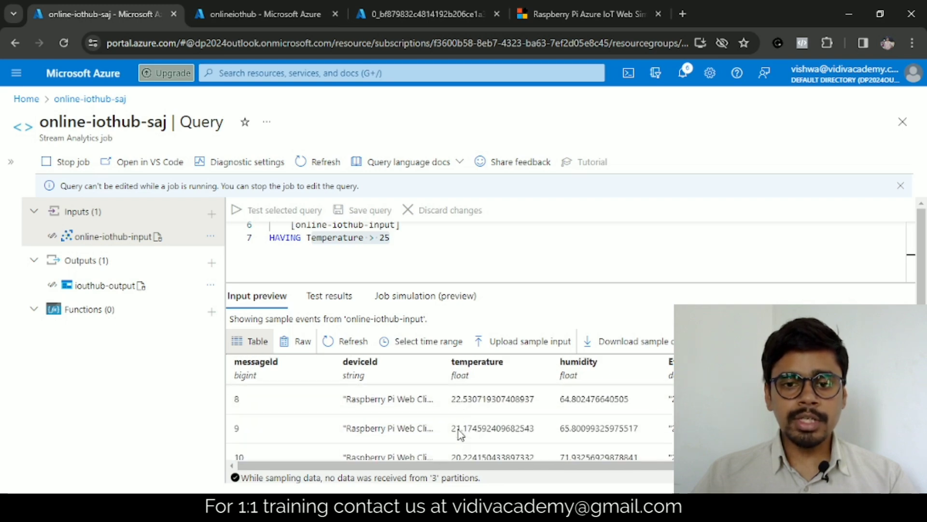
pyautogui.scroll(5, 460, 434)
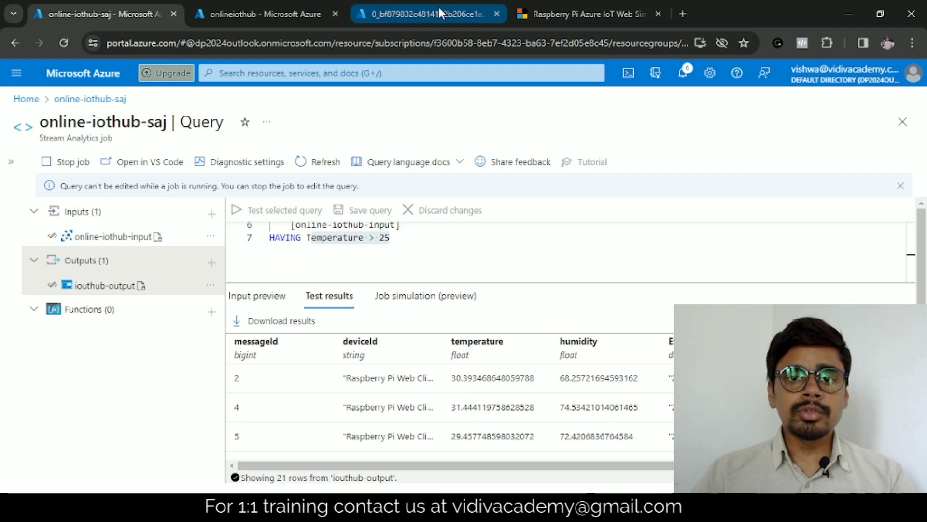
# - Refresh the JSON blob's contents repeatedly, checking the messages sent by the Raspberry Pi simulator between refreshes
pyautogui.click(438, 9)
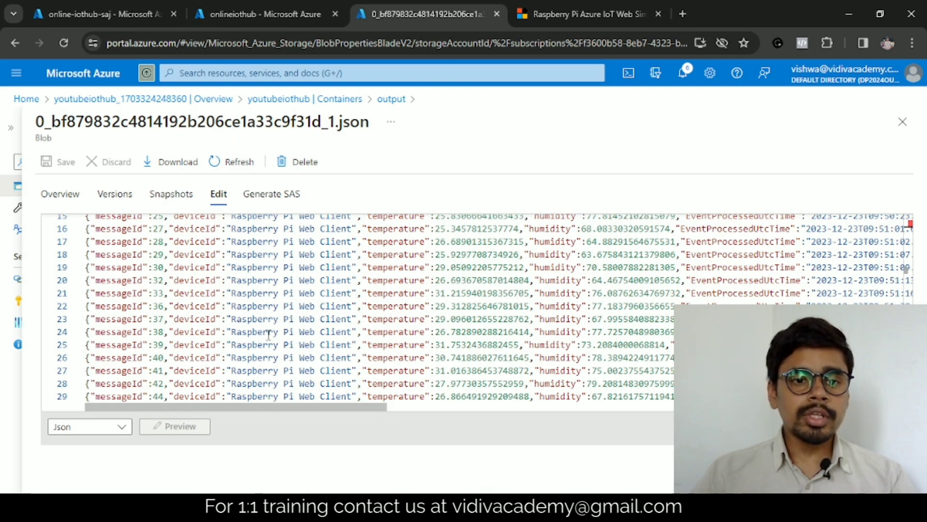
pyautogui.click(228, 164)
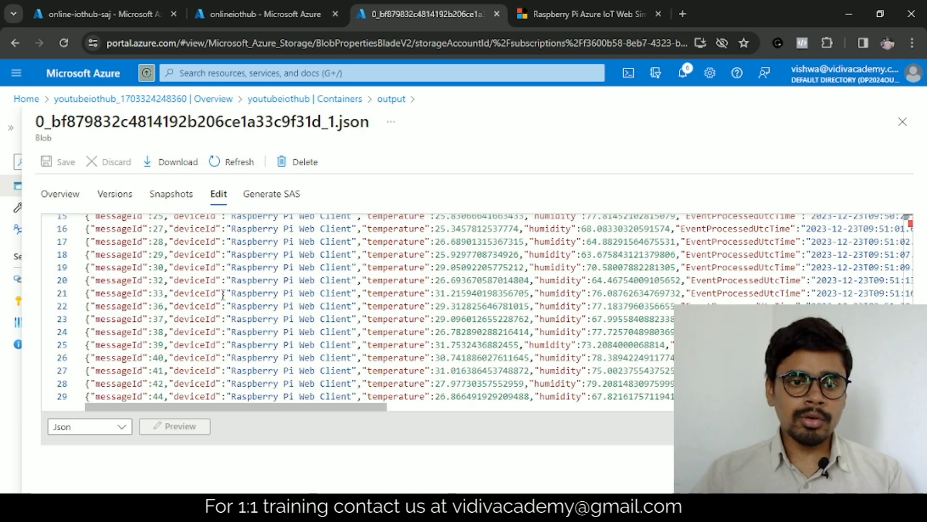
pyautogui.click(221, 167)
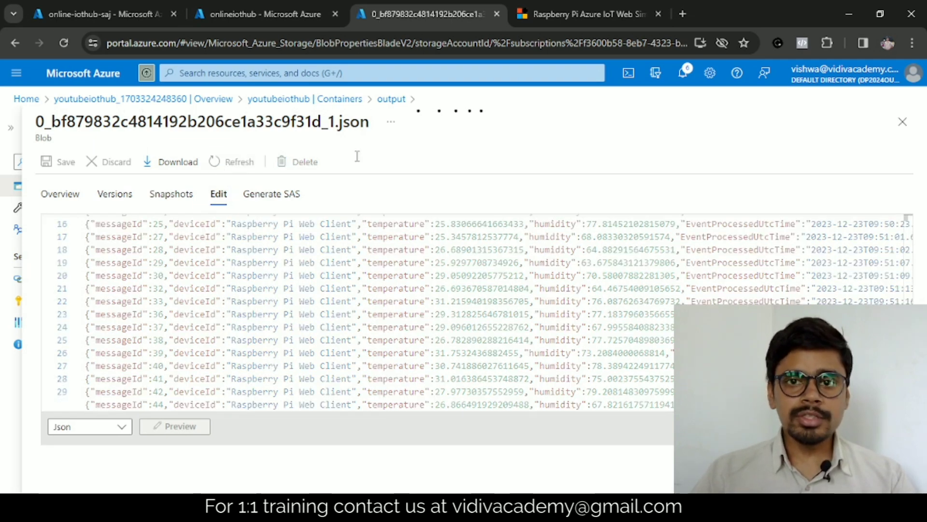
pyautogui.click(578, 5)
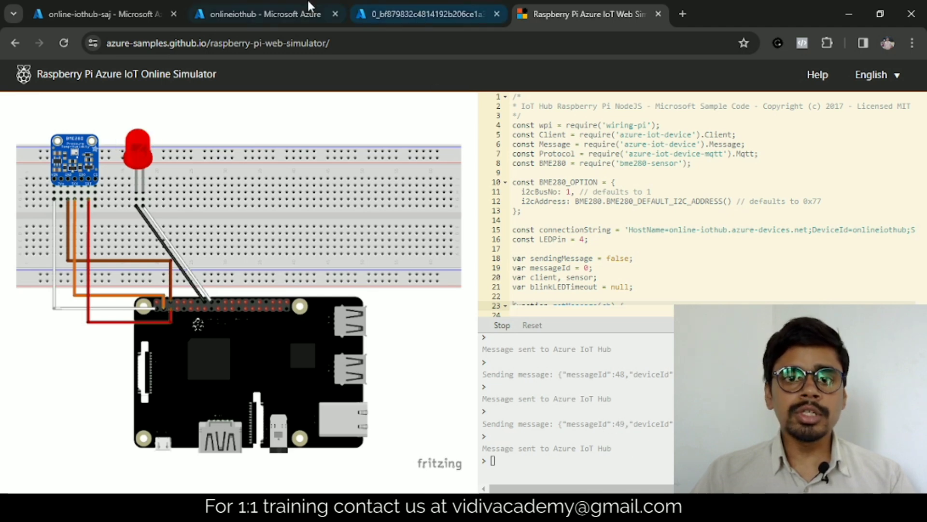
pyautogui.click(138, 14)
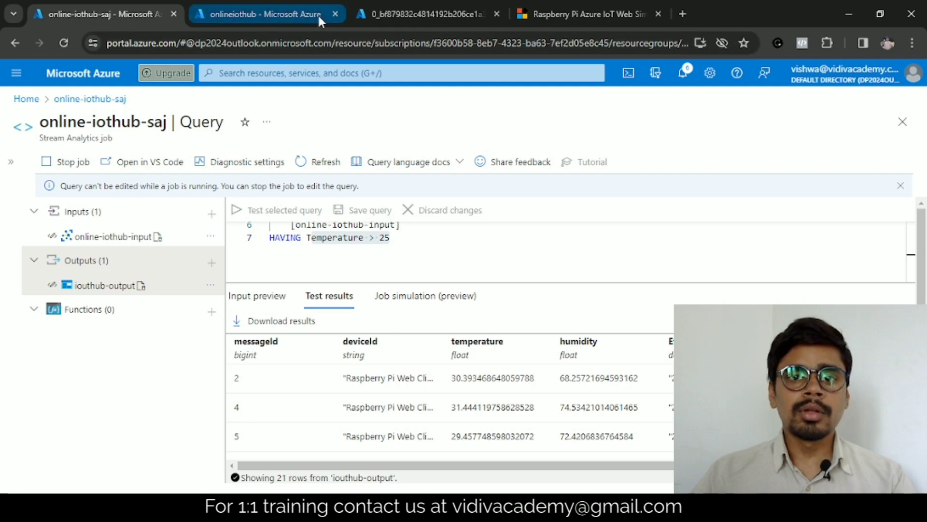
pyautogui.click(415, 11)
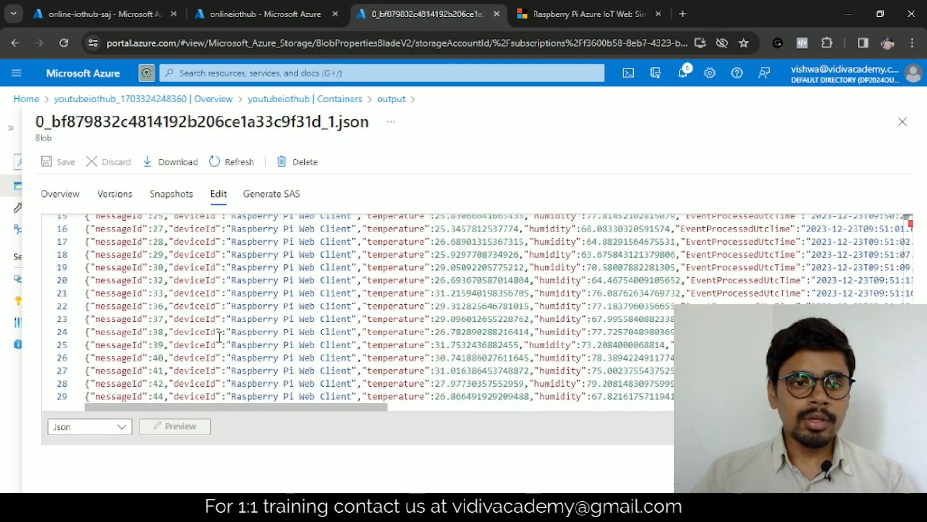
pyautogui.click(230, 164)
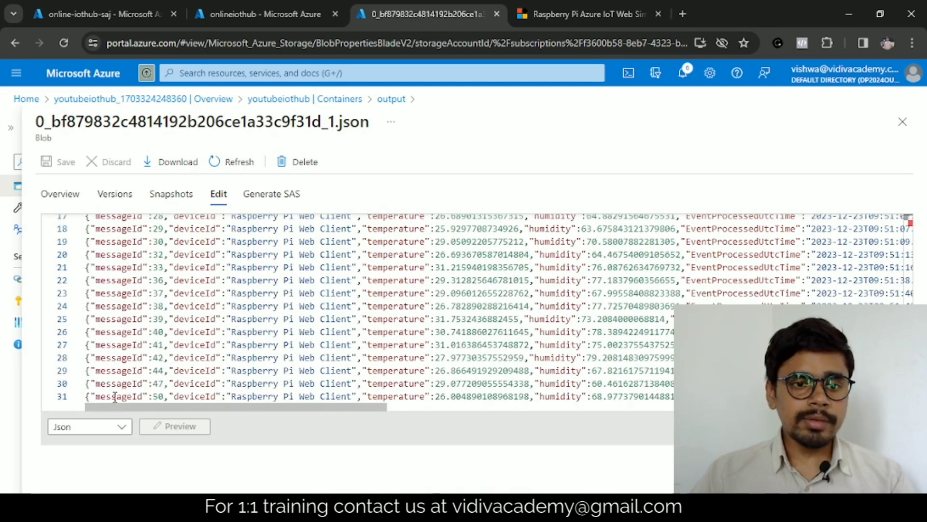
# - Examine the newest message rows at the end of the JSON blob and their temperature values
pyautogui.moveTo(62, 385); pyautogui.dragTo(69, 411)
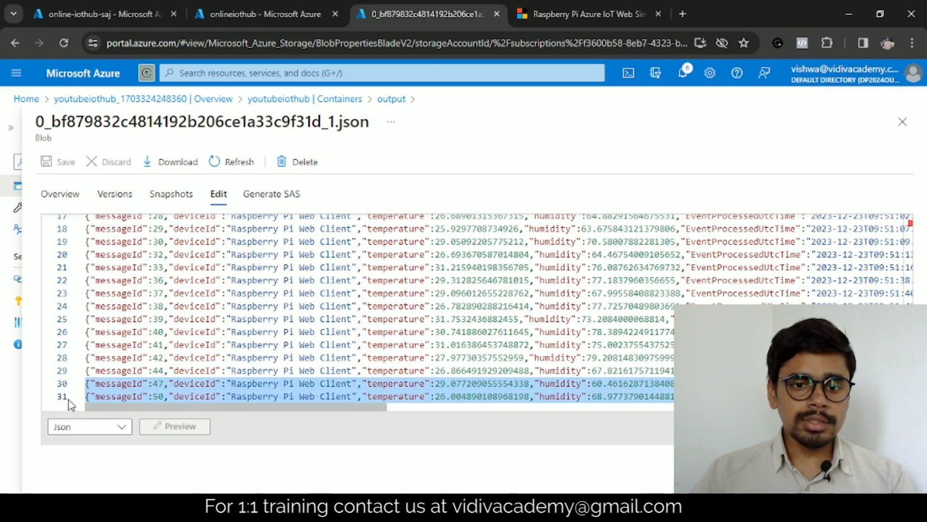
pyautogui.click(435, 385)
pyautogui.moveTo(390, 385); pyautogui.dragTo(457, 395)
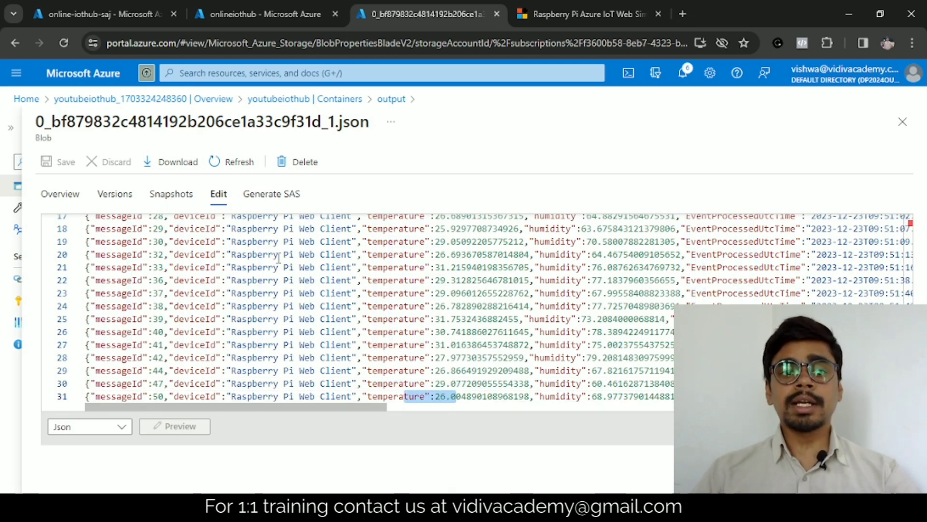
pyautogui.scroll(5, 212, 271)
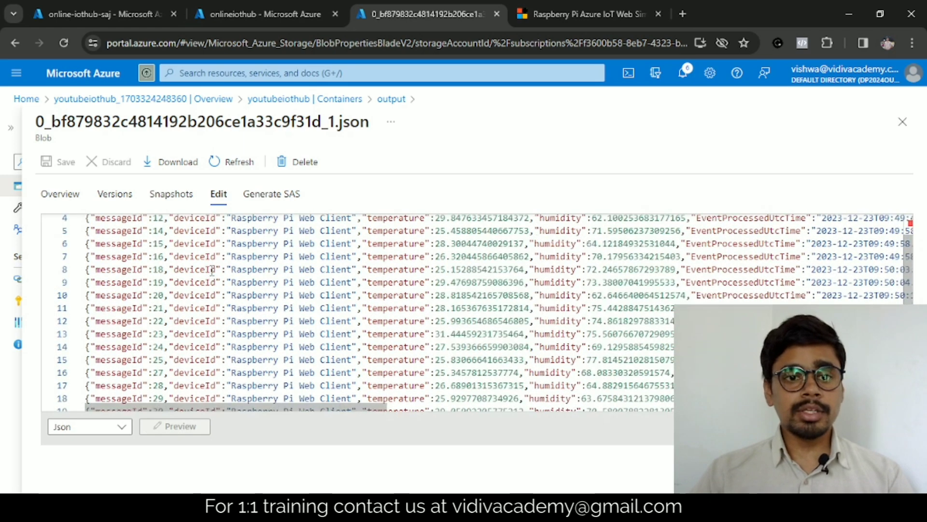
pyautogui.scroll(-5, 212, 271)
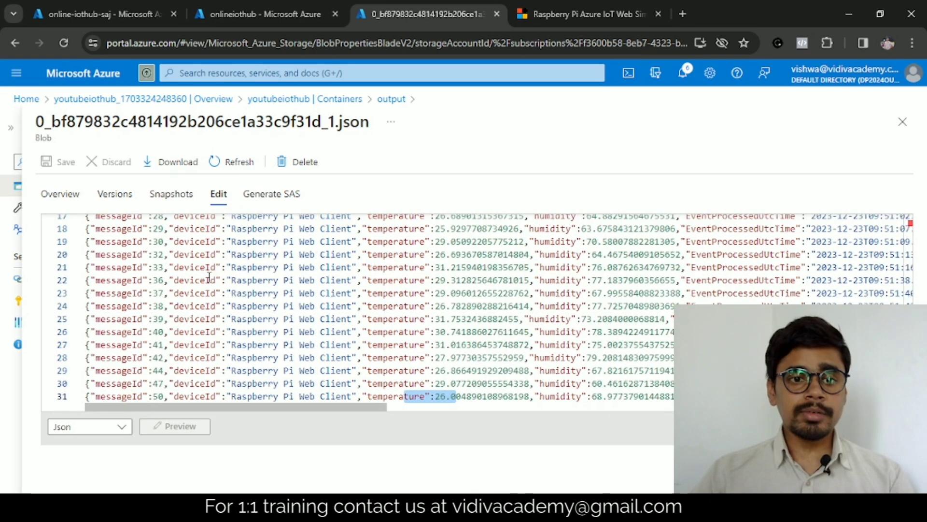
pyautogui.click(55, 399)
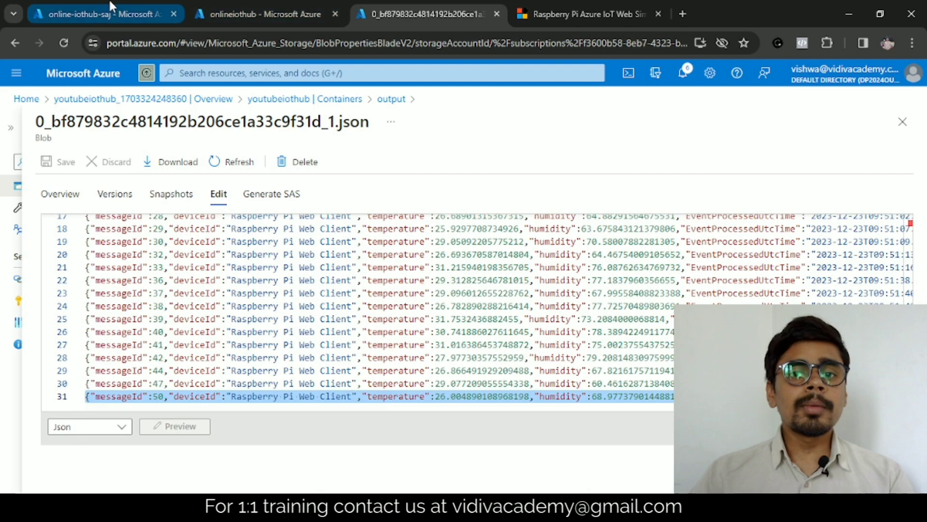
# - Open the online-iothub-saj job overview and examine its resource utilization and events count charts
pyautogui.click(109, 14)
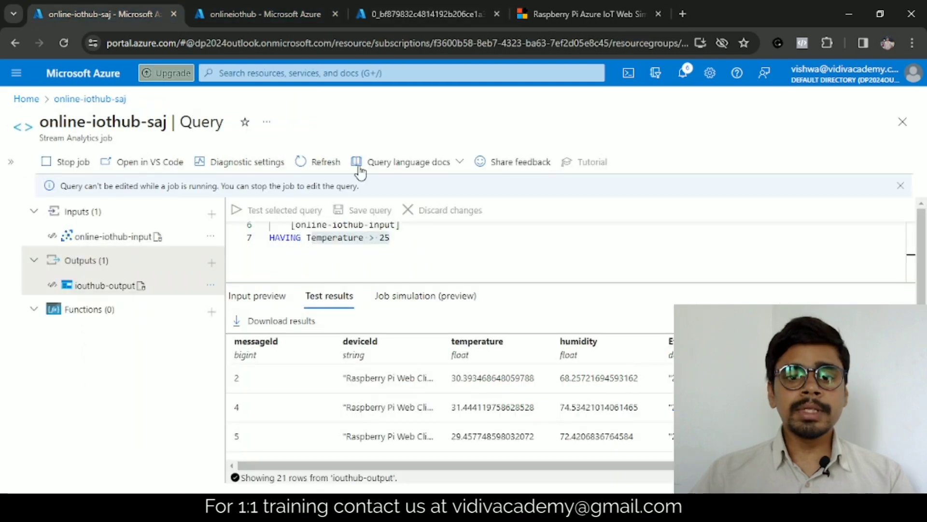
pyautogui.click(11, 161)
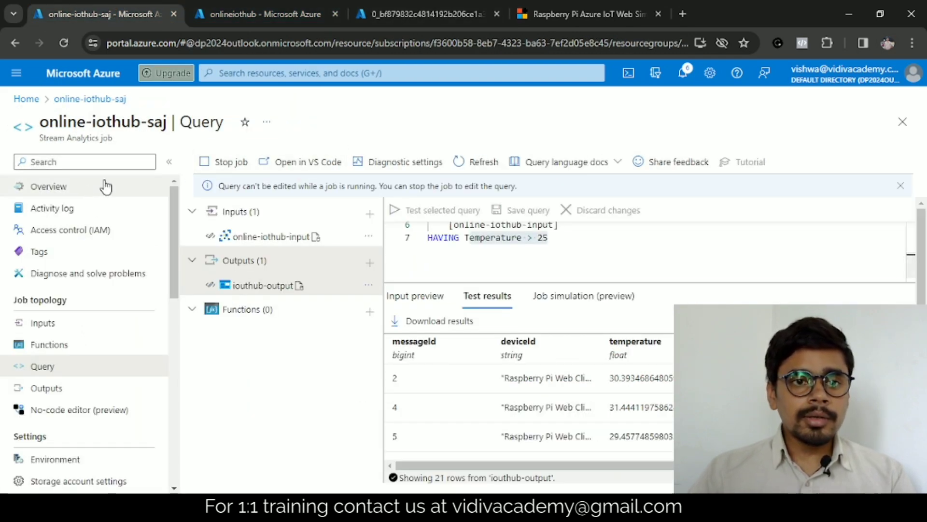
pyautogui.click(88, 189)
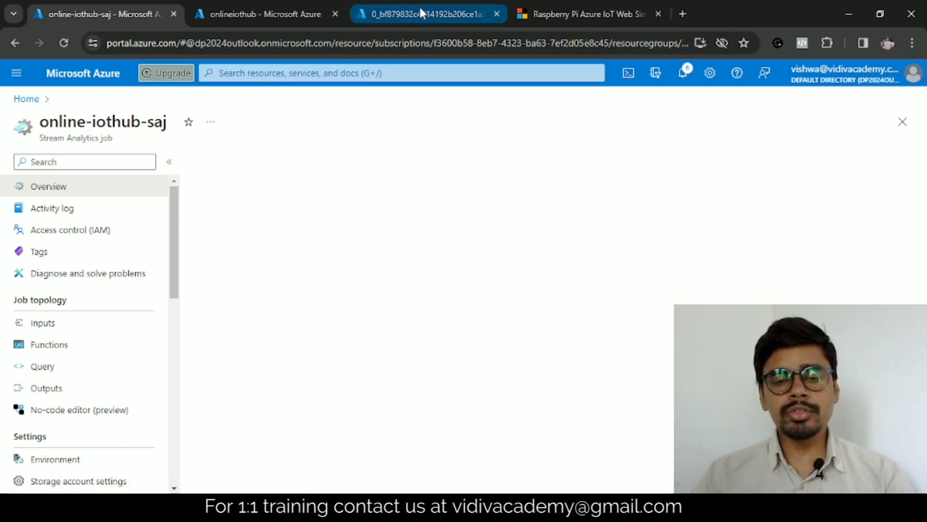
pyautogui.moveTo(420, 7)
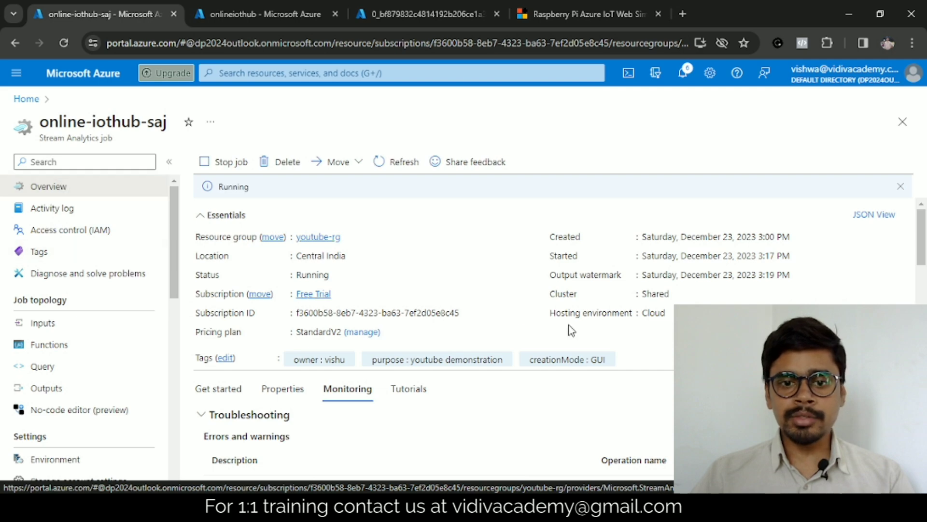
pyautogui.scroll(-3, 571, 330)
pyautogui.scroll(-8, 538, 317)
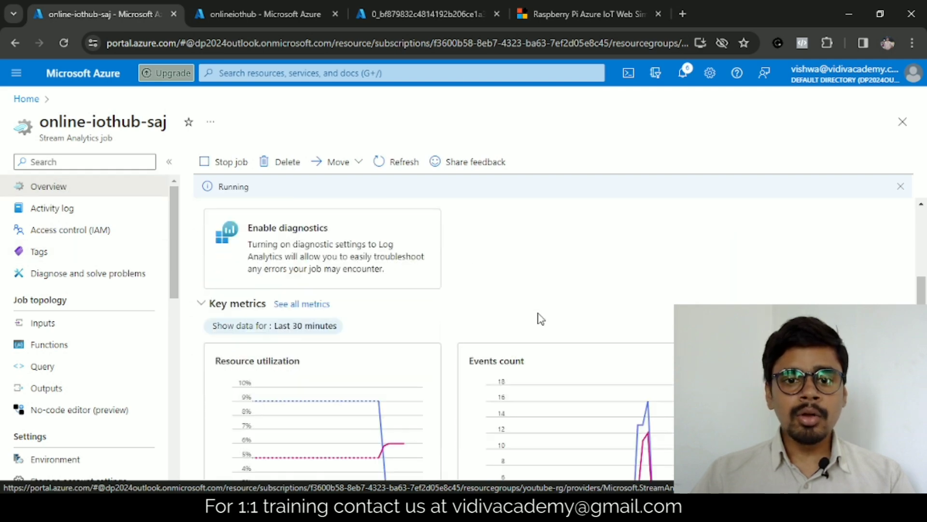
pyautogui.scroll(2, 763, 302)
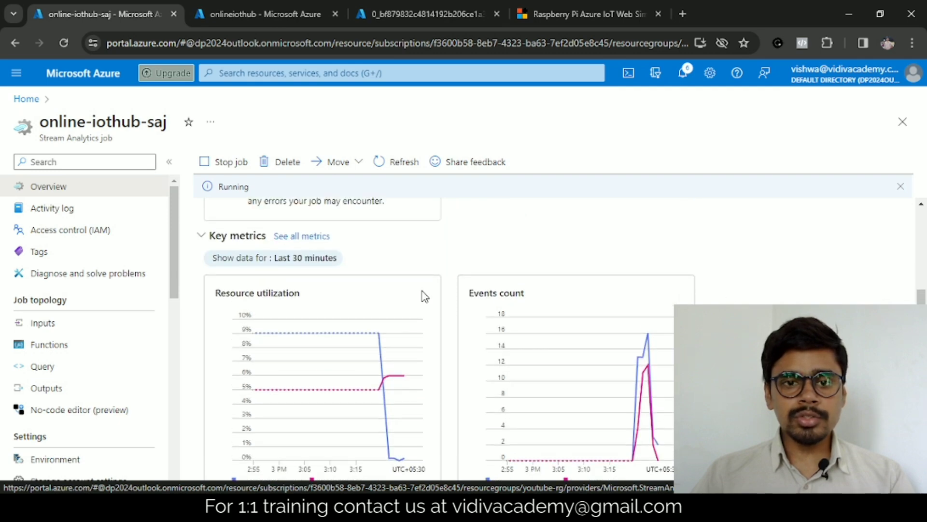
pyautogui.scroll(-2, 773, 283)
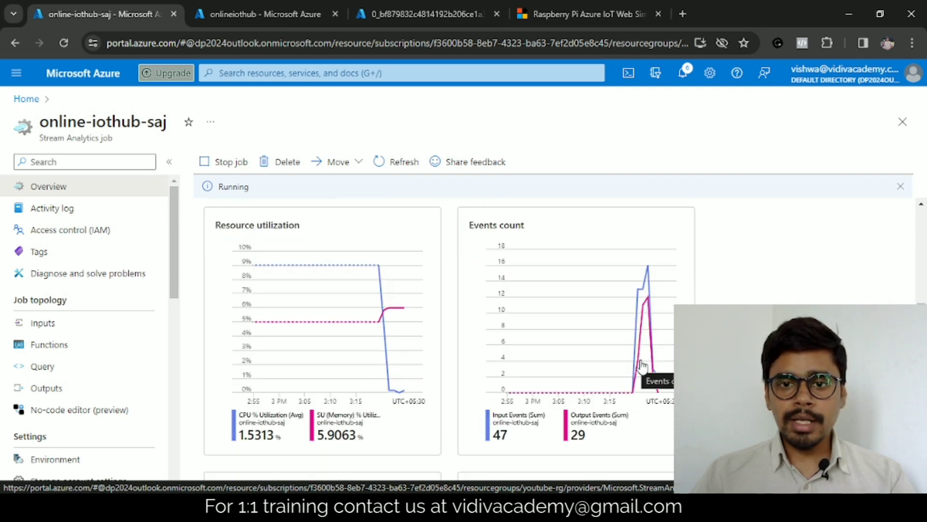
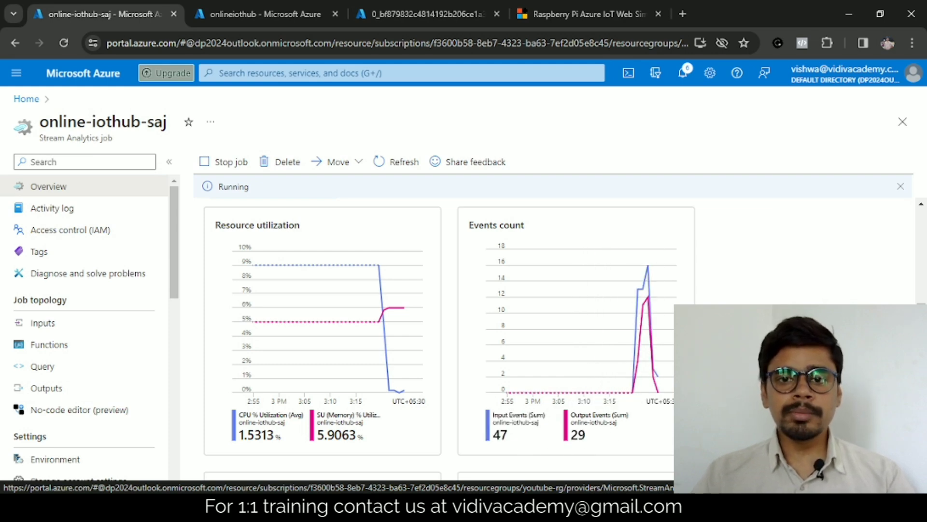
# - Examine the job's events count, watermark delay, backlogged input events and errors charts, plus its available settings and monitoring options
pyautogui.scroll(-5, 581, 378)
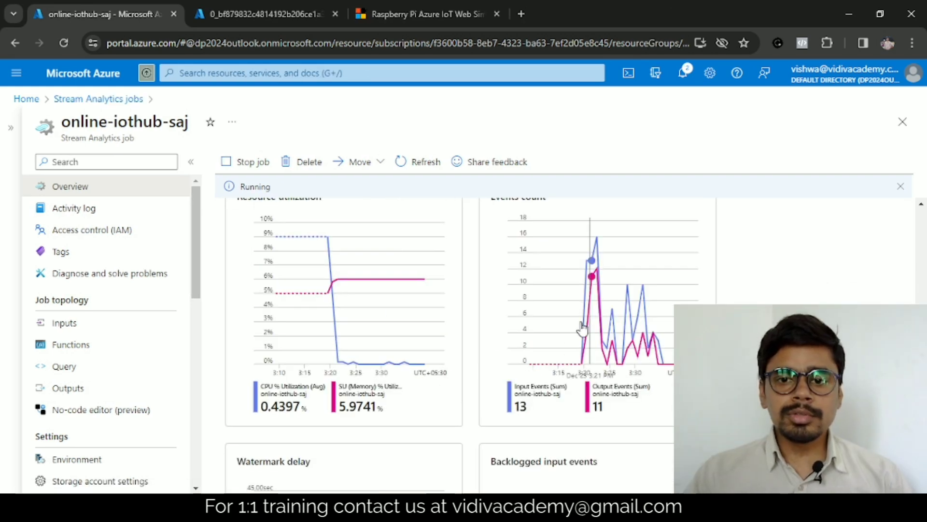
pyautogui.scroll(3, 672, 324)
pyautogui.scroll(-3, 671, 324)
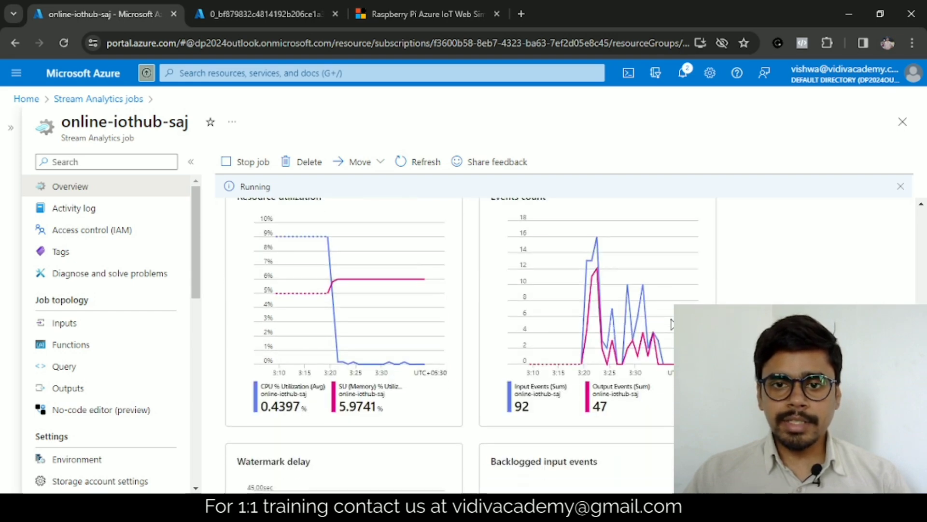
pyautogui.scroll(-8, 601, 338)
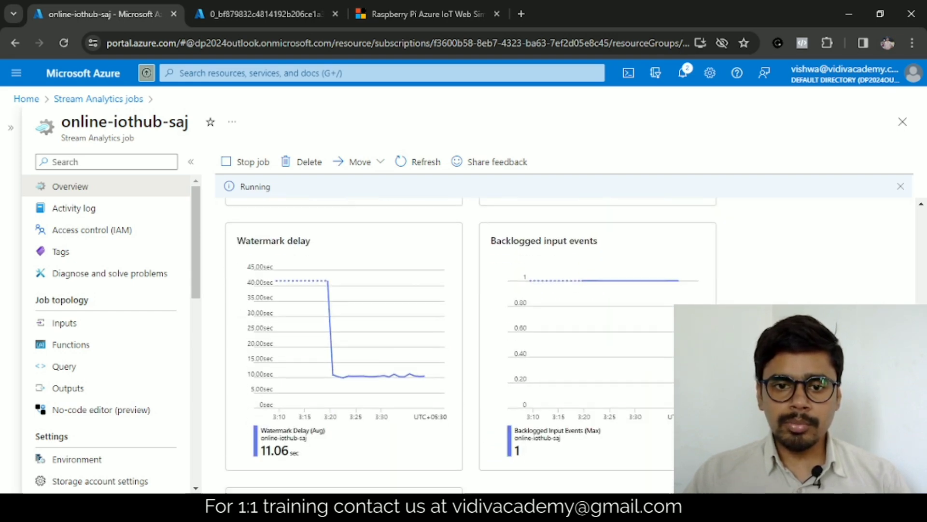
pyautogui.scroll(-2, 112, 363)
pyautogui.scroll(-7, 112, 362)
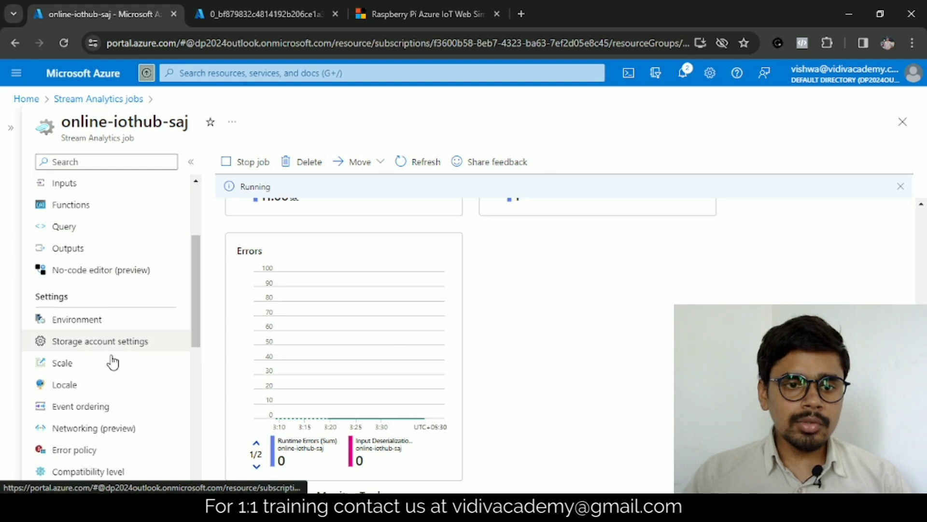
pyautogui.scroll(-4, 113, 360)
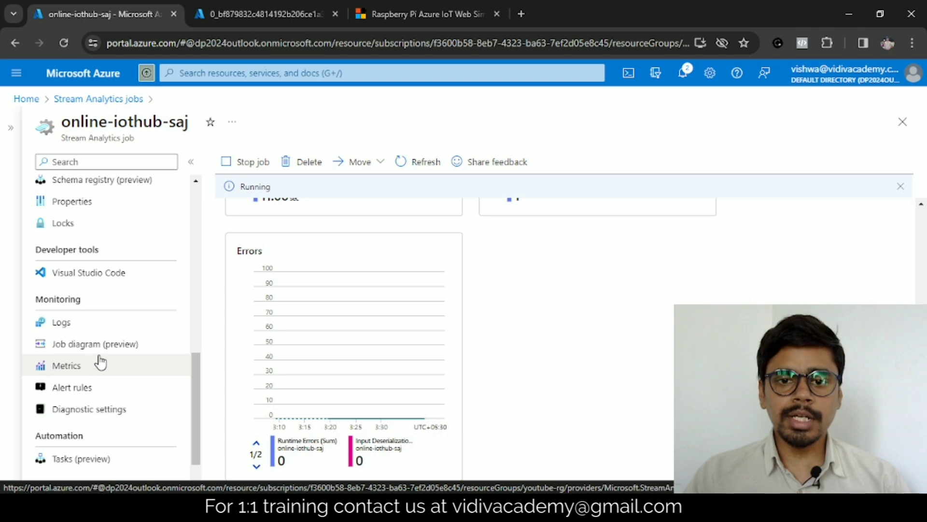
pyautogui.scroll(10, 556, 341)
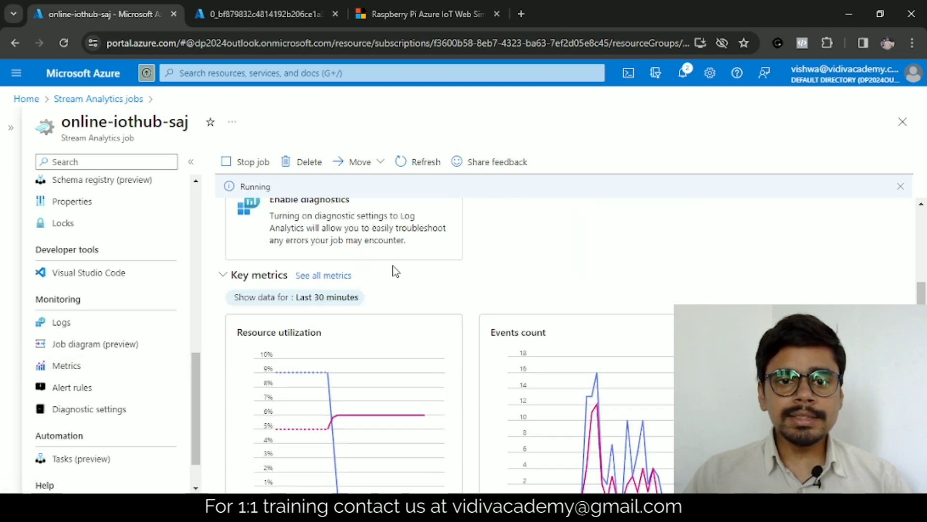
pyautogui.scroll(7, 434, 268)
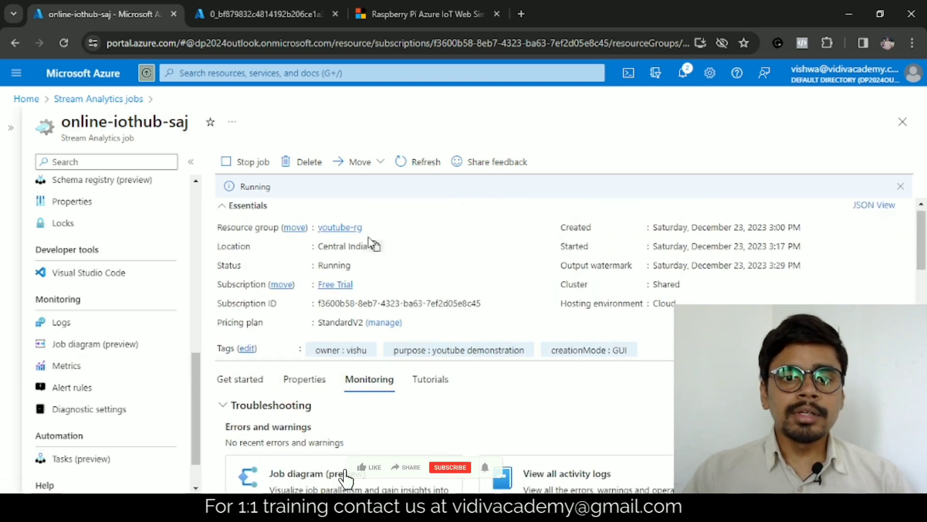
# - Review the messages stored in the JSON blob and switch to the IoT Hub Project diagram in Microsoft Whiteboard
pyautogui.click(266, 14)
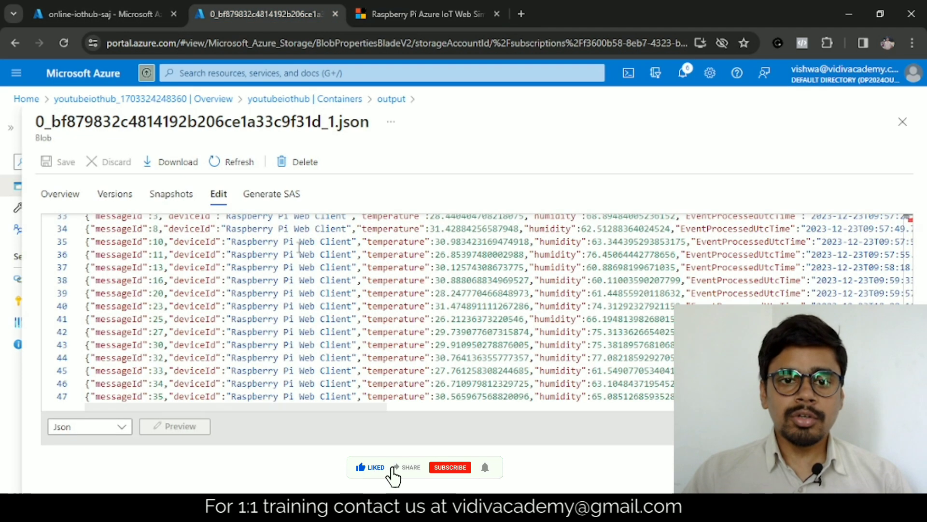
pyautogui.scroll(2, 319, 245)
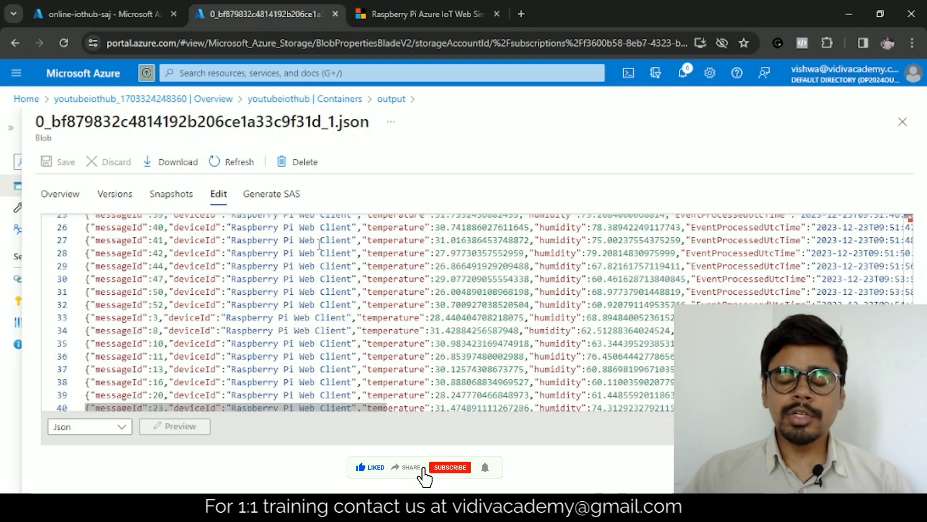
pyautogui.scroll(-2, 319, 244)
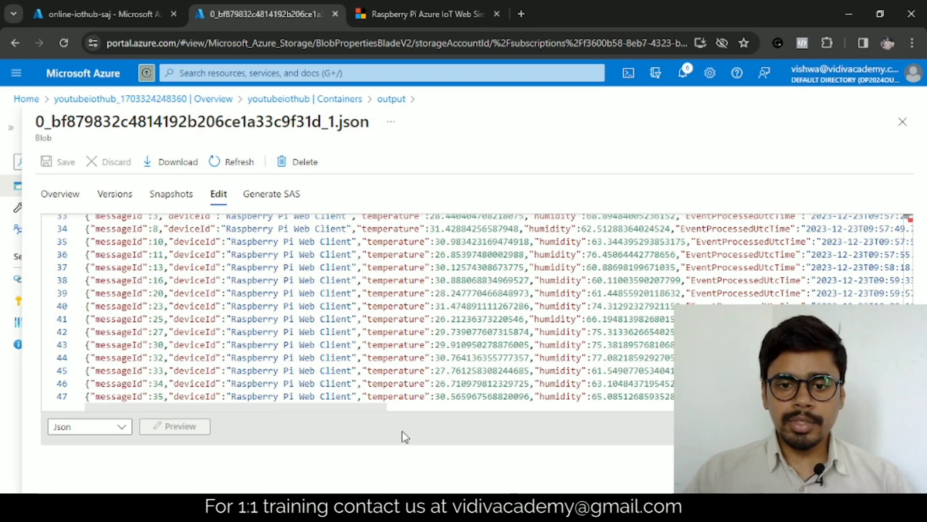
pyautogui.hotkey('alt', 'Tab')
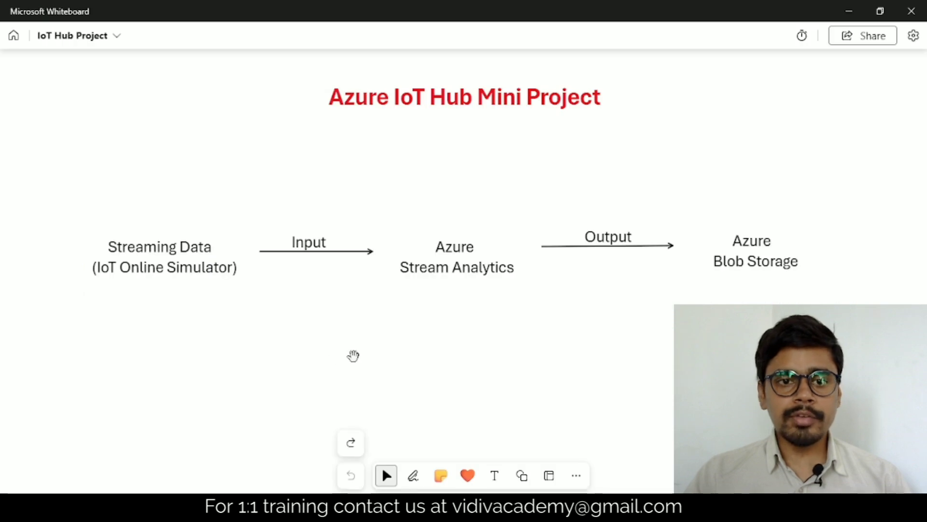